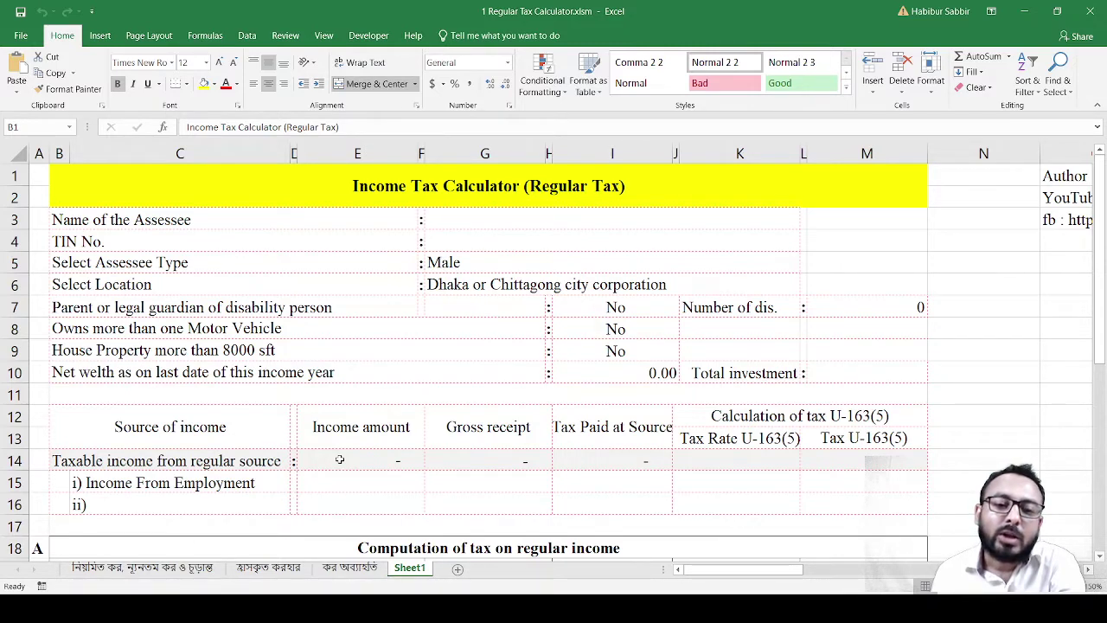
Examine the নিয়মিত কর, ন্যূনতম কর ও চূড়ান্ত sheet, including its title, first row and full list of section numbers
left_click(171, 572)
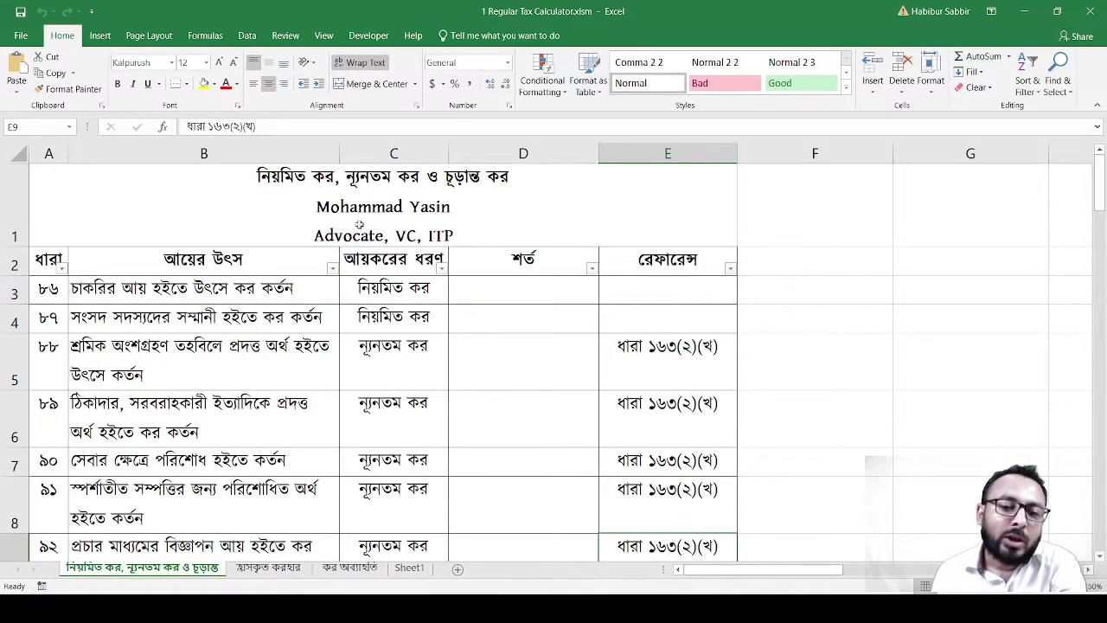
left_click(381, 172)
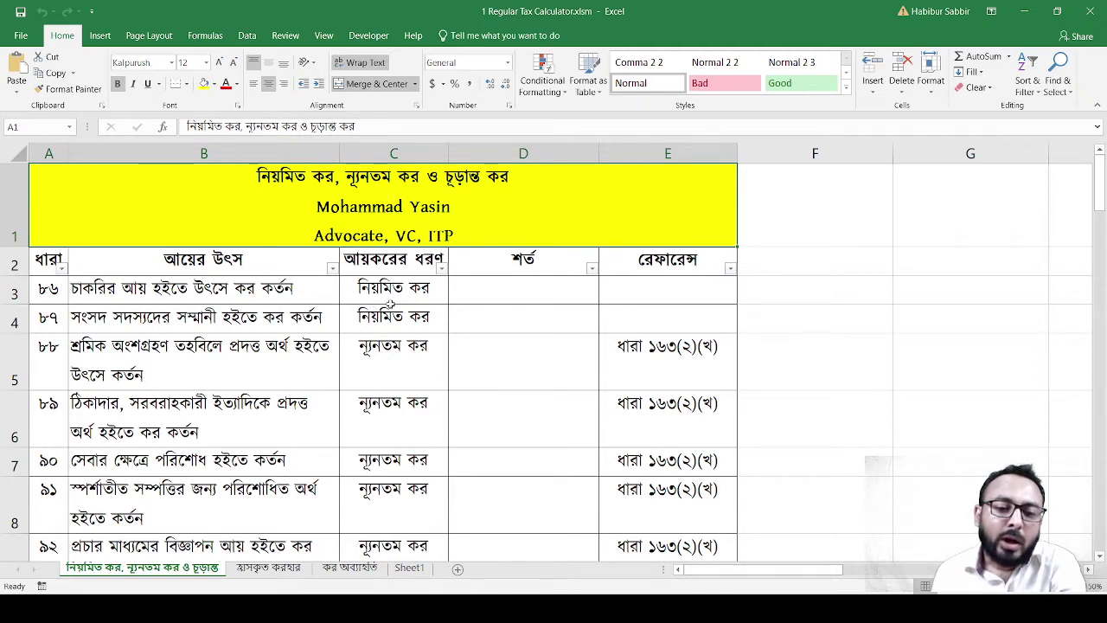
left_click(53, 292)
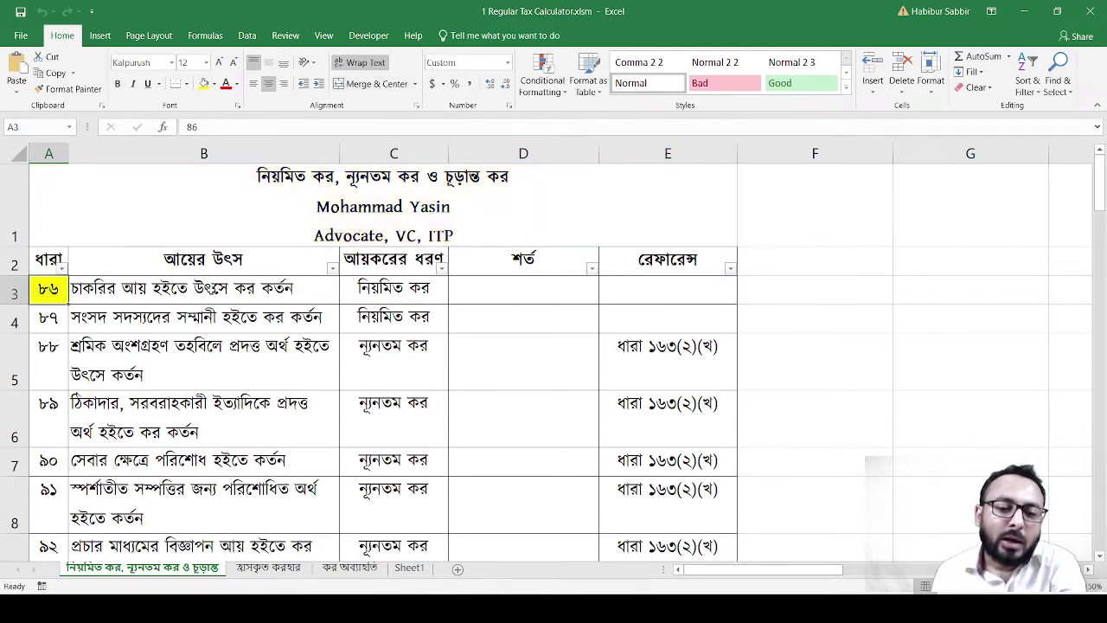
left_click(192, 289)
left_click(469, 291)
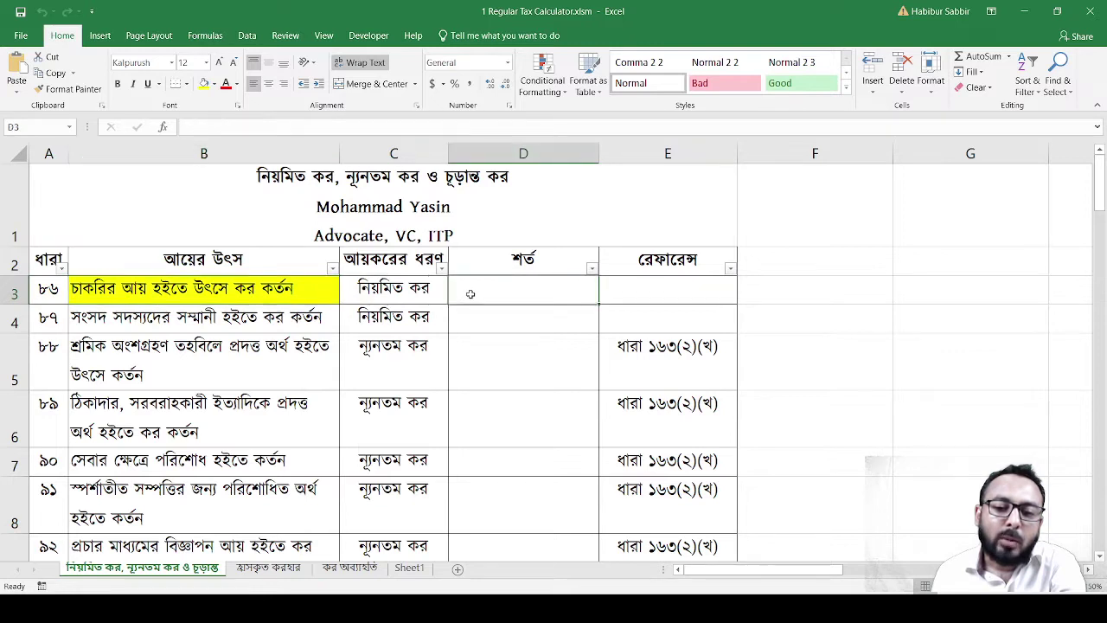
left_click(608, 293)
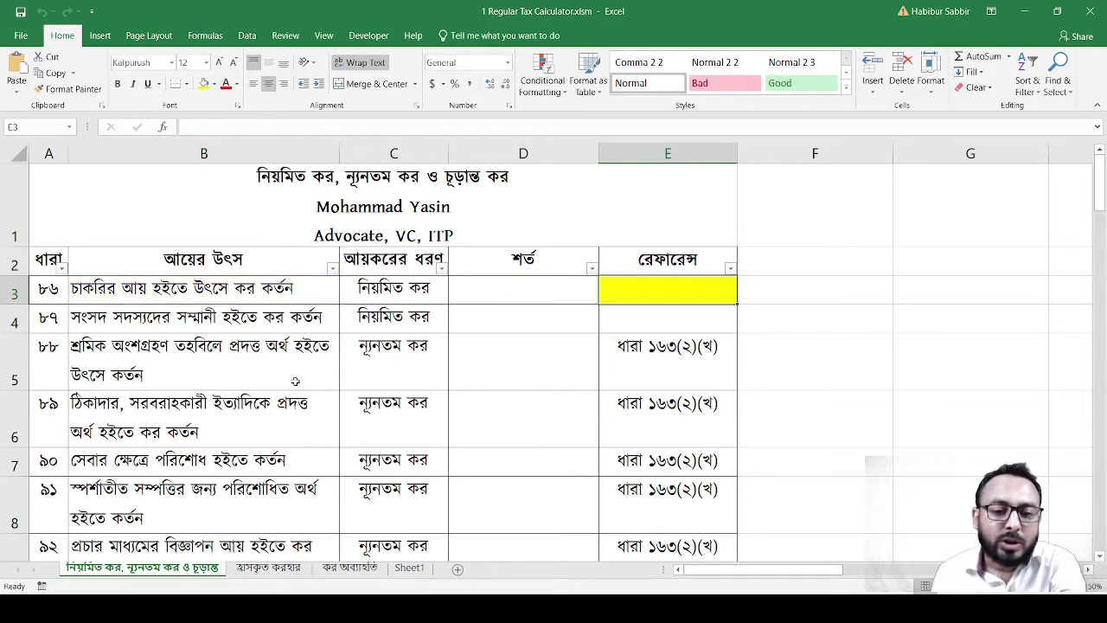
left_click(44, 292)
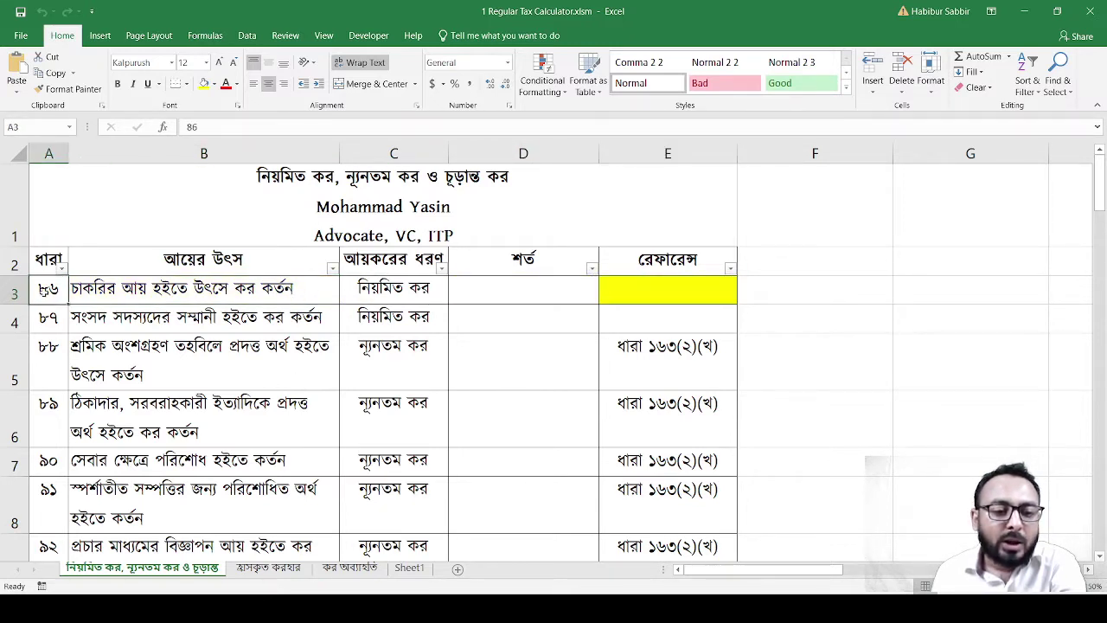
left_click_drag(44, 293, 56, 436)
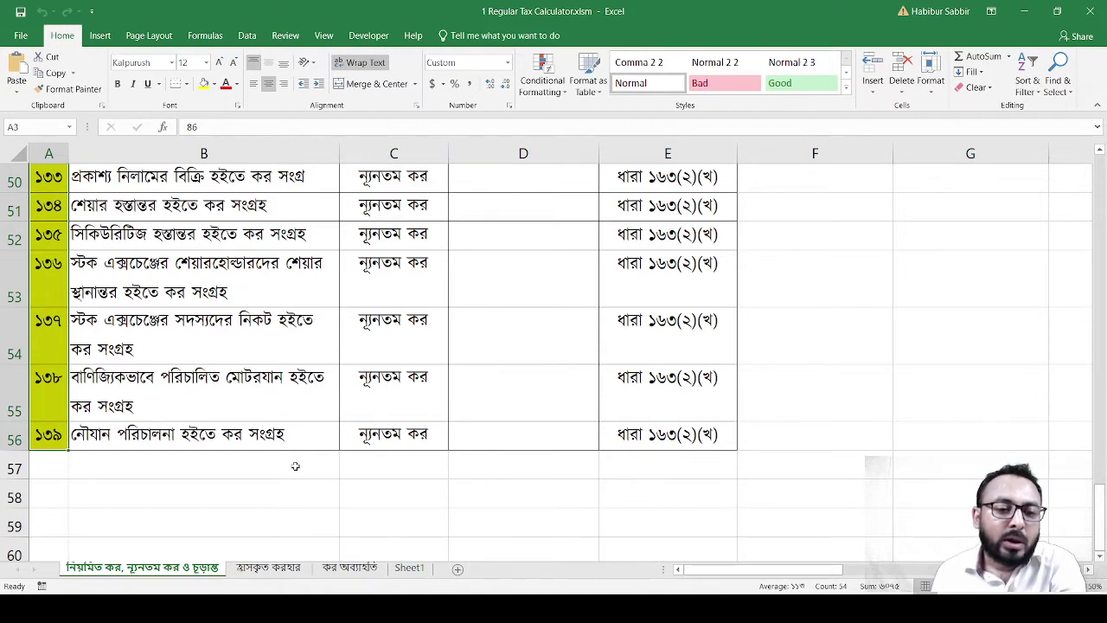
scroll(295, 466, "up", 16)
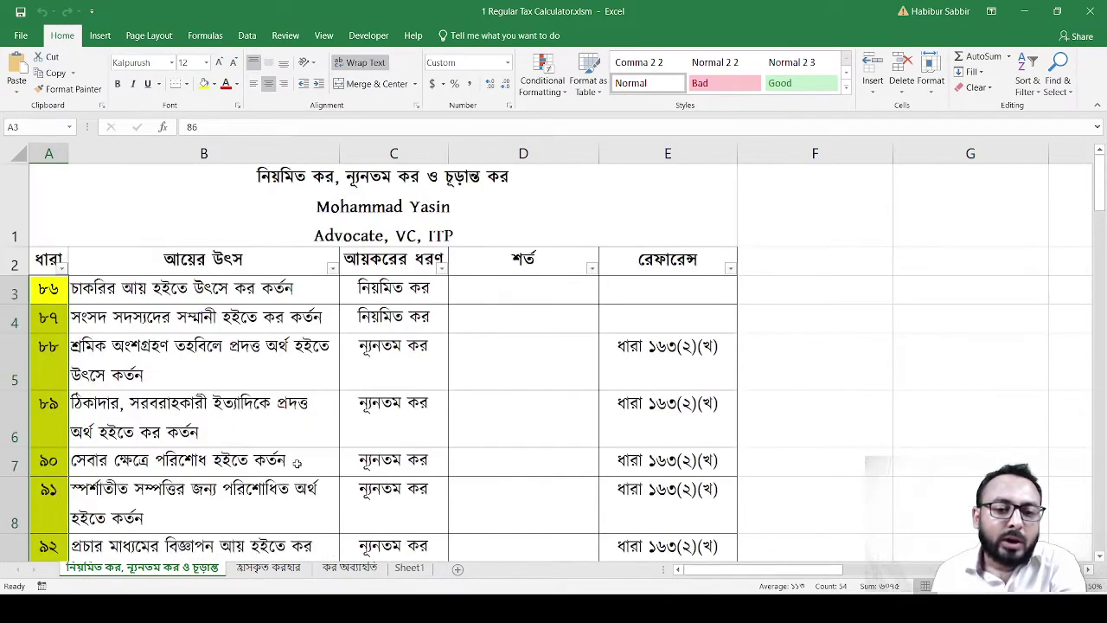
Review the income source, tax type, condition and reference cells of the employment income row
left_click(301, 294)
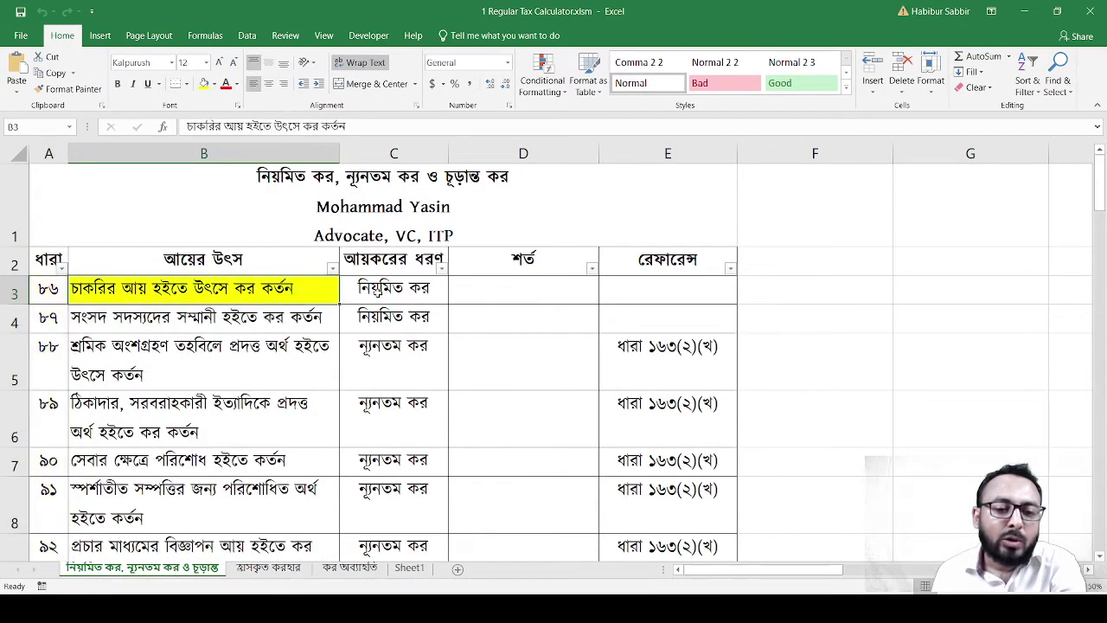
left_click(378, 292)
left_click(467, 296)
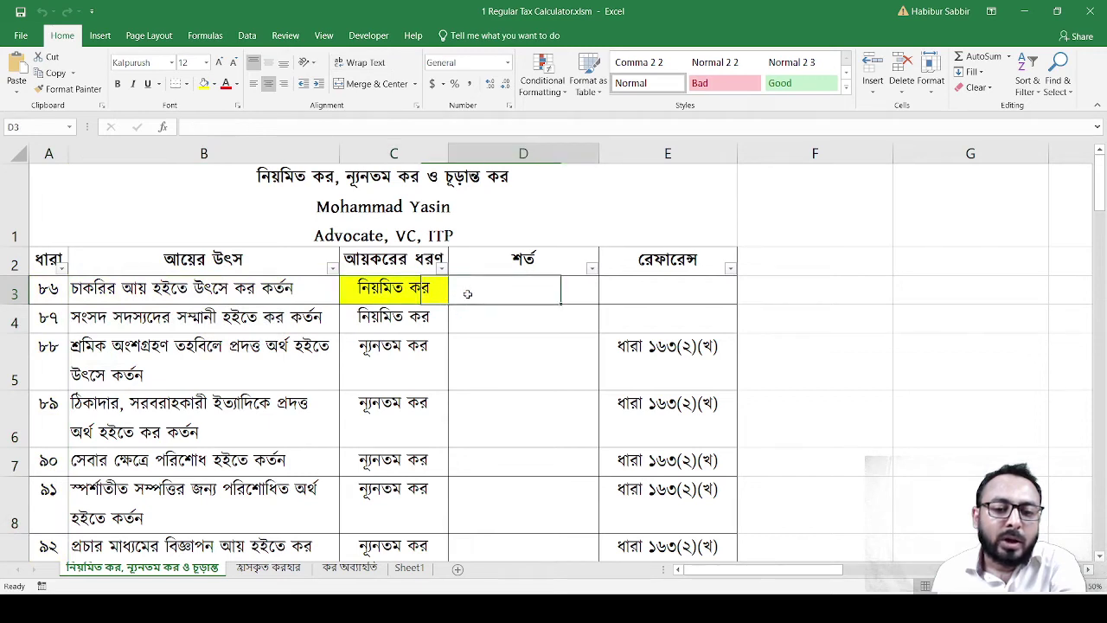
left_click(649, 290)
Filter the tax type column to চূড়ান্ত কর and review the sections with their conditions and references
left_click(360, 351)
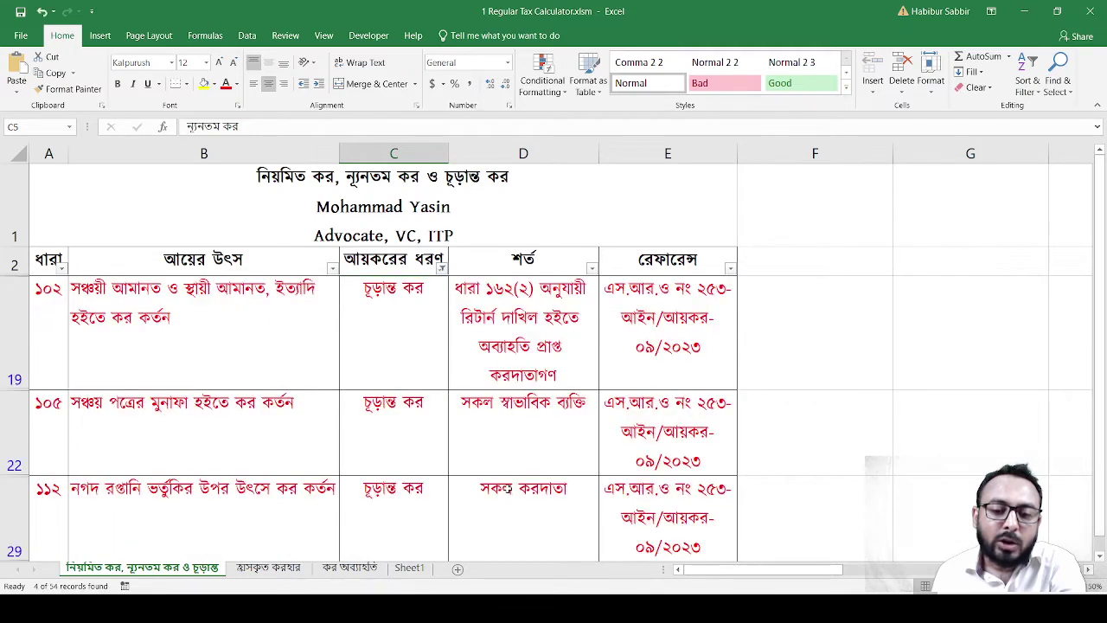
scroll(508, 484, "down", 1)
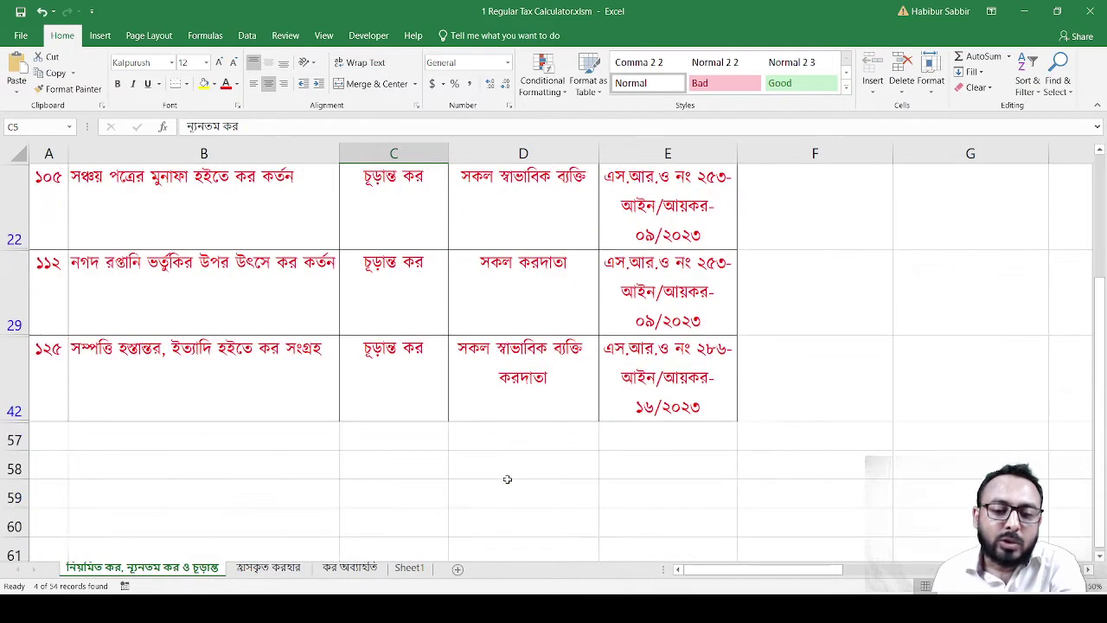
scroll(507, 480, "up", 1)
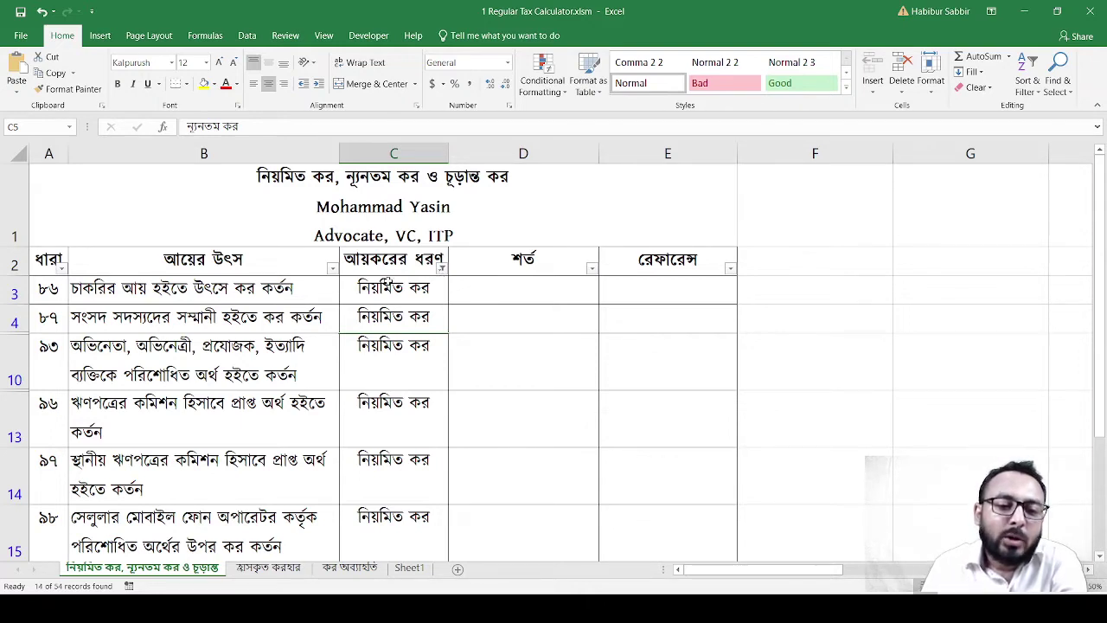
Review the employment and parliament member income rows under the নিয়মিত কর filter, and clear the filter
left_click(164, 285)
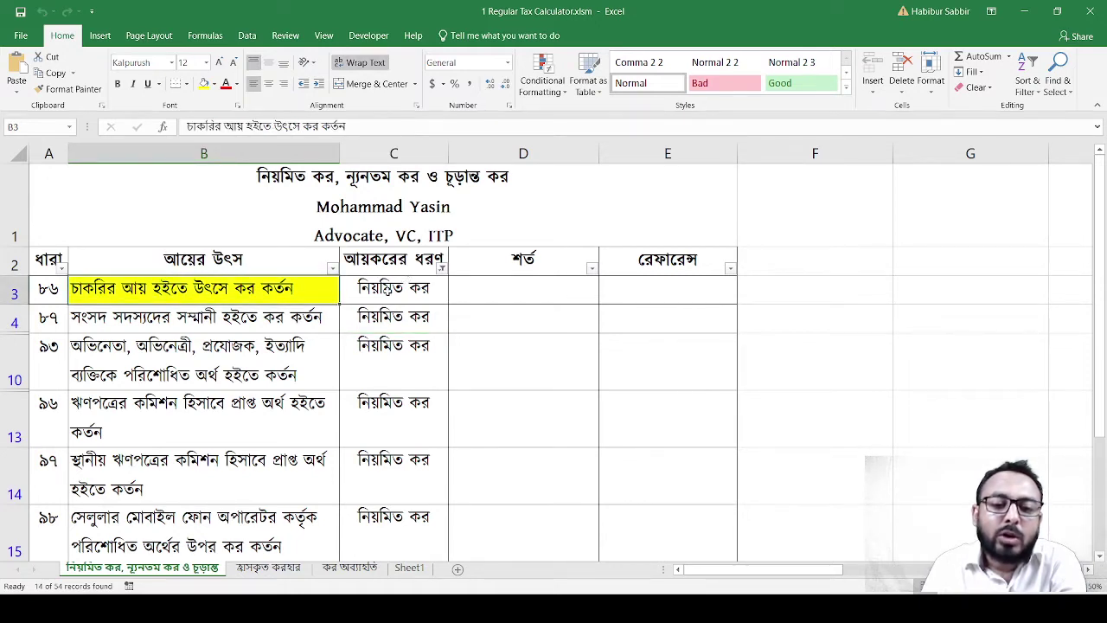
left_click(386, 290)
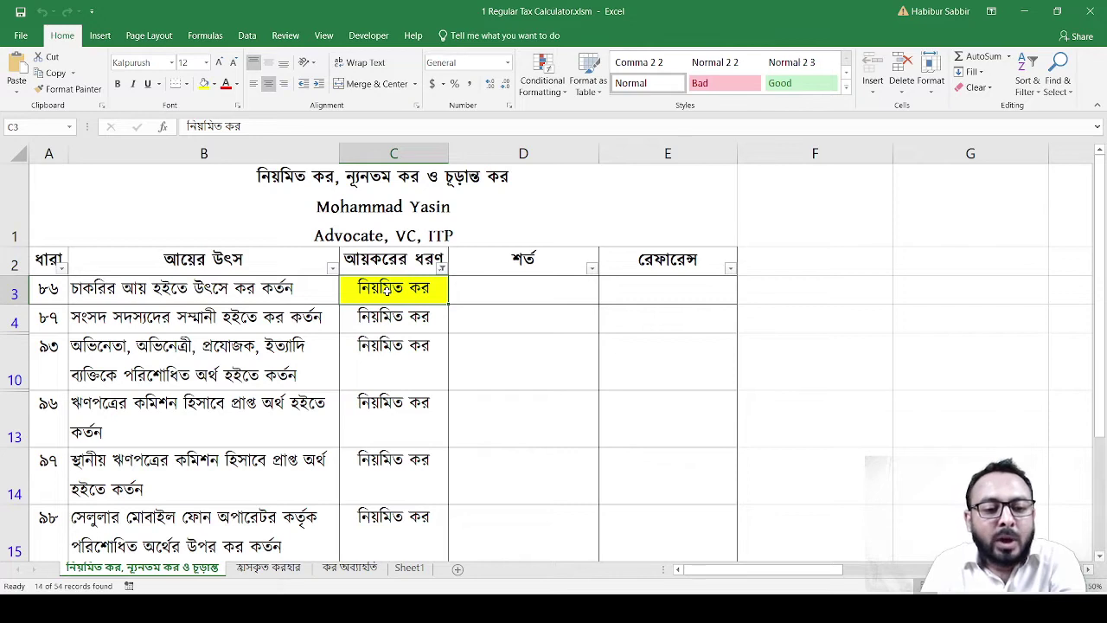
left_click(279, 328)
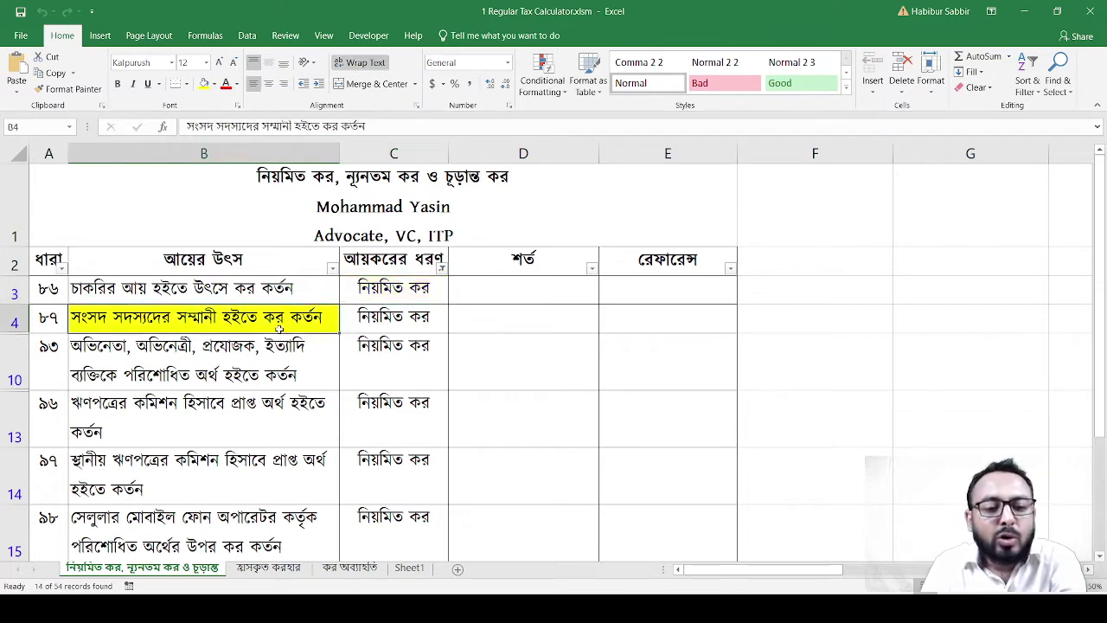
left_click(362, 320)
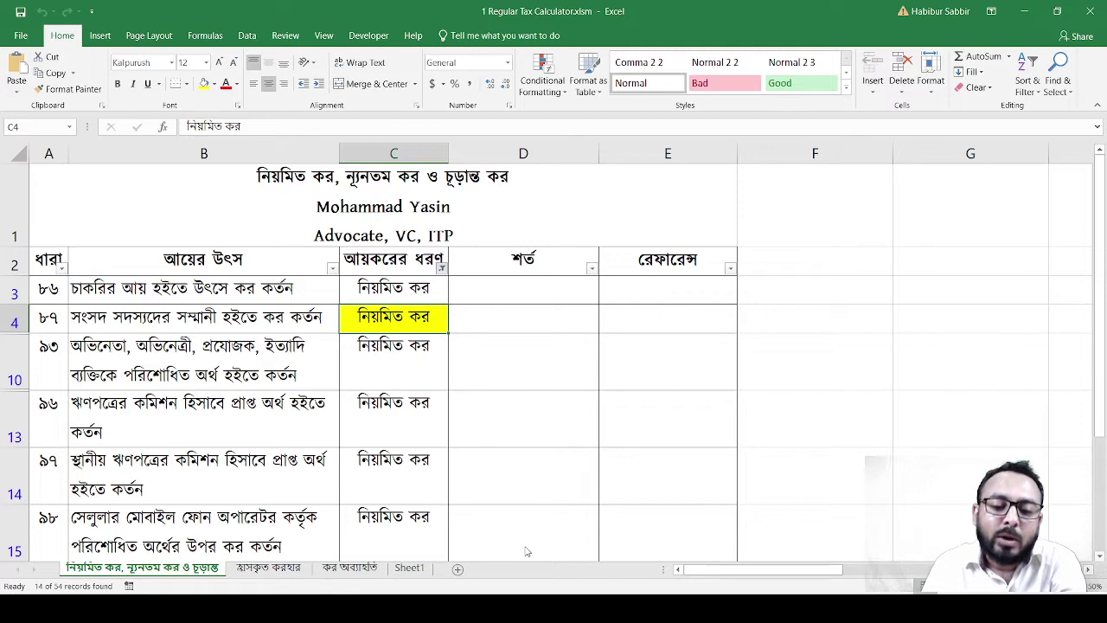
key("alt+a")
key("c")
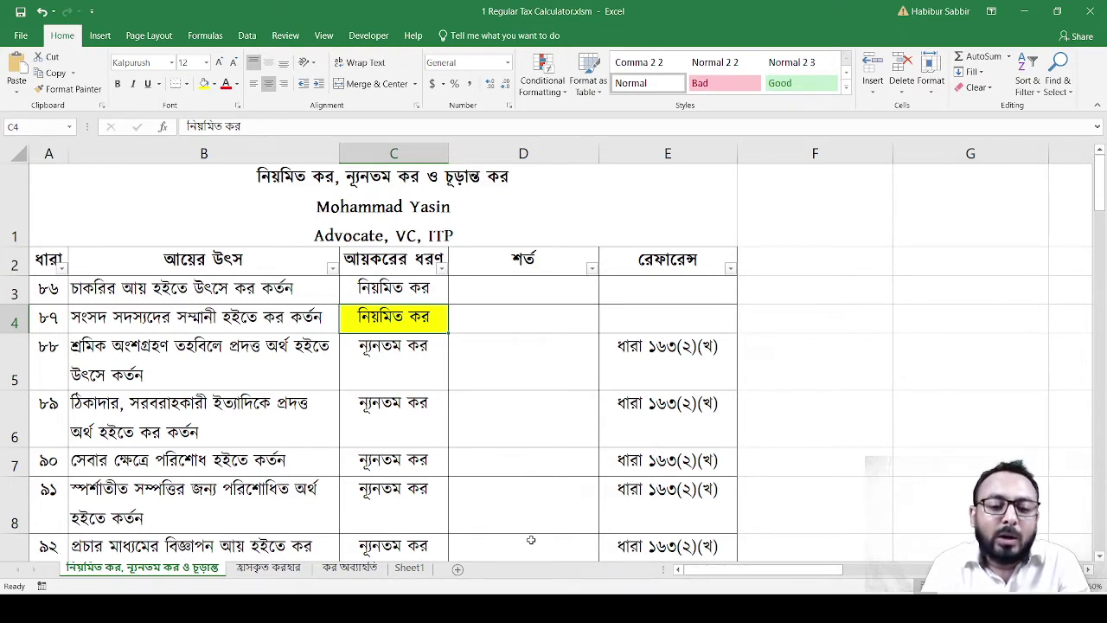
Review the হ্রাসকৃত করহার sheet and the exemption list and S.R.O. table on the কর অব্যাহতি sheet
left_click(269, 568)
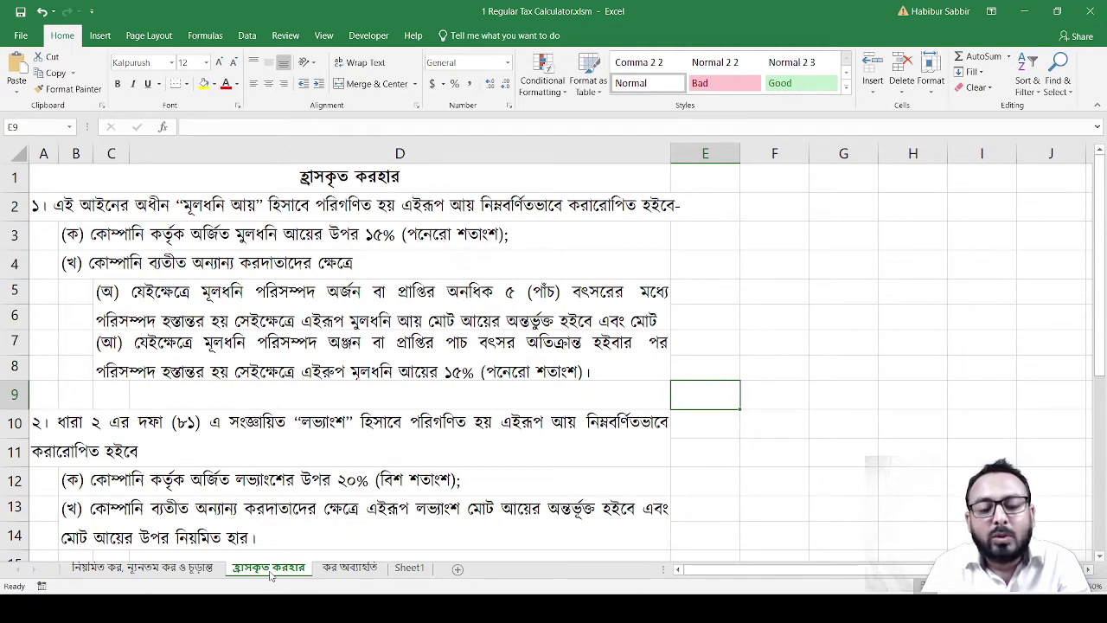
left_click(350, 568)
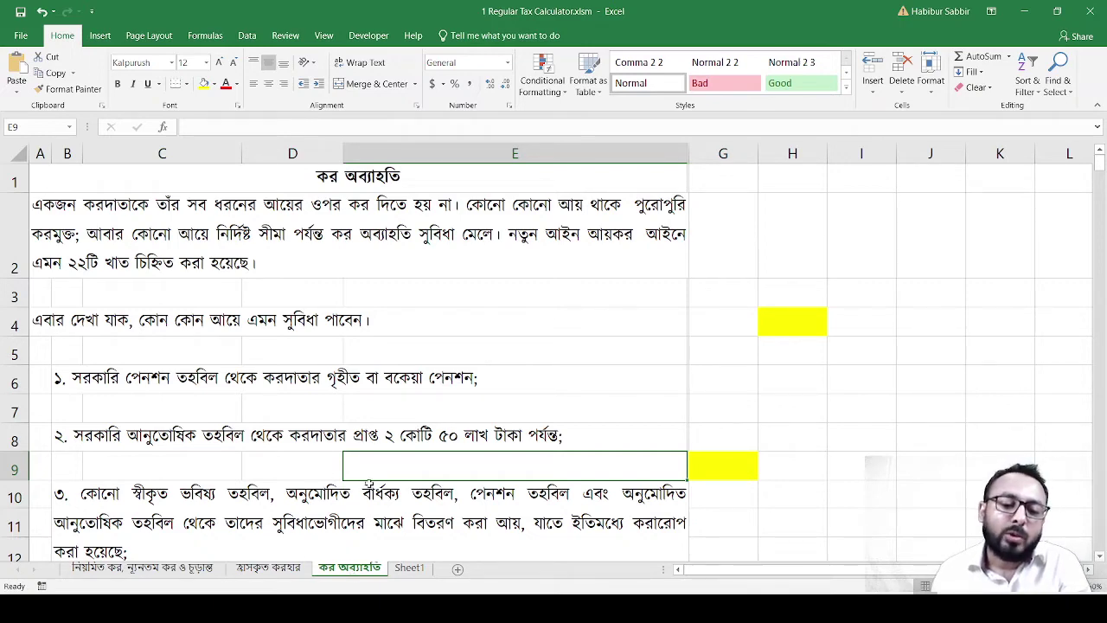
scroll(297, 451, "down", 13)
scroll(296, 451, "down", 19)
scroll(236, 427, "up", 7)
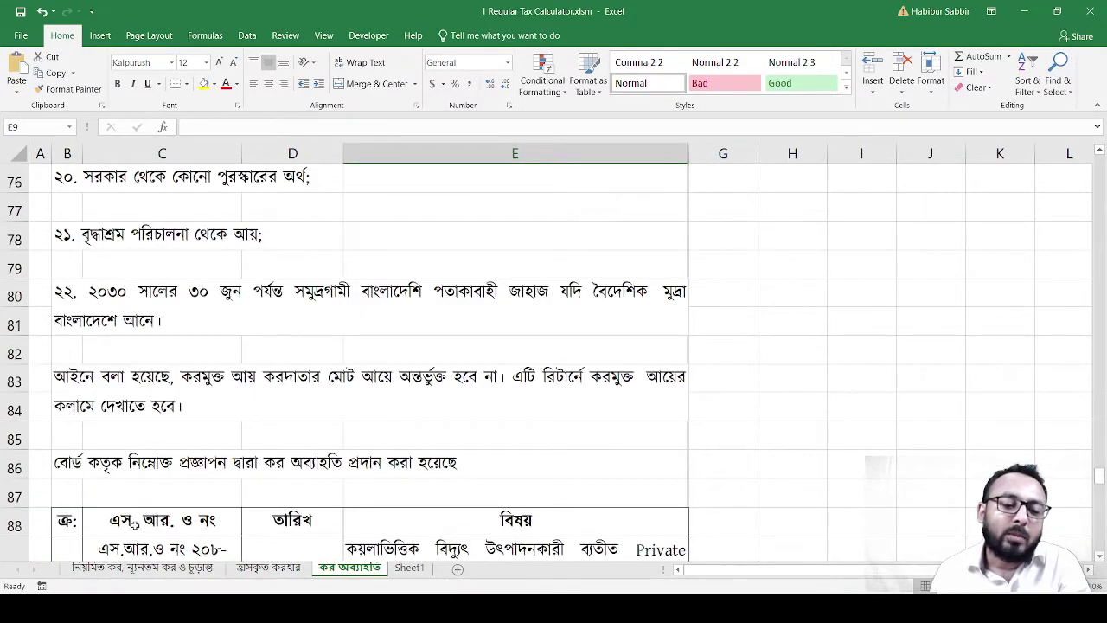
left_click_drag(76, 519, 519, 521)
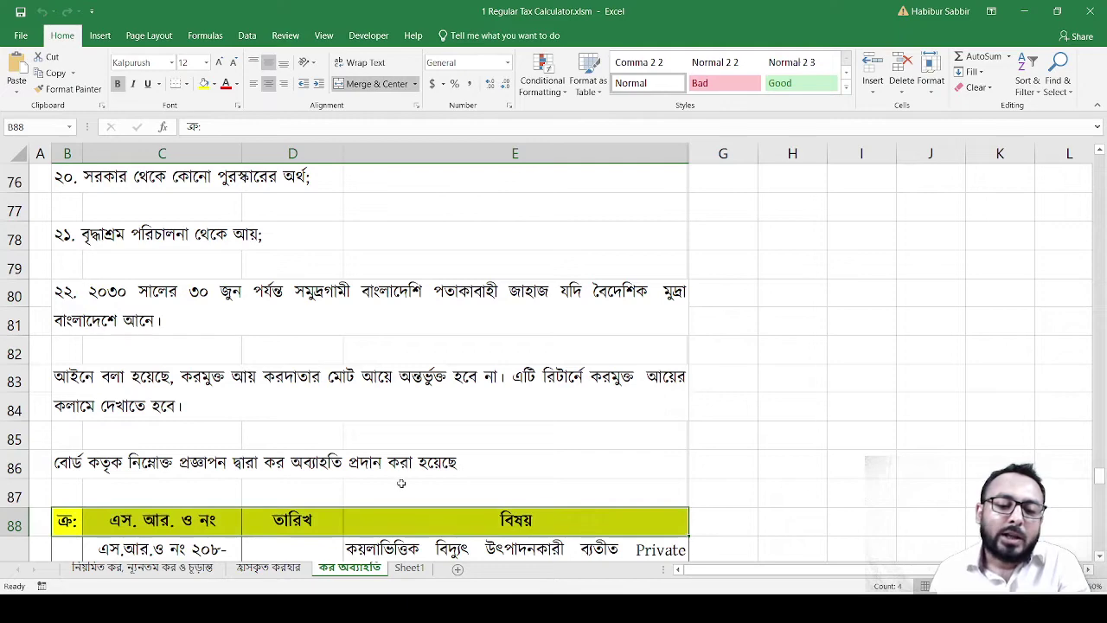
scroll(401, 484, "down", 4)
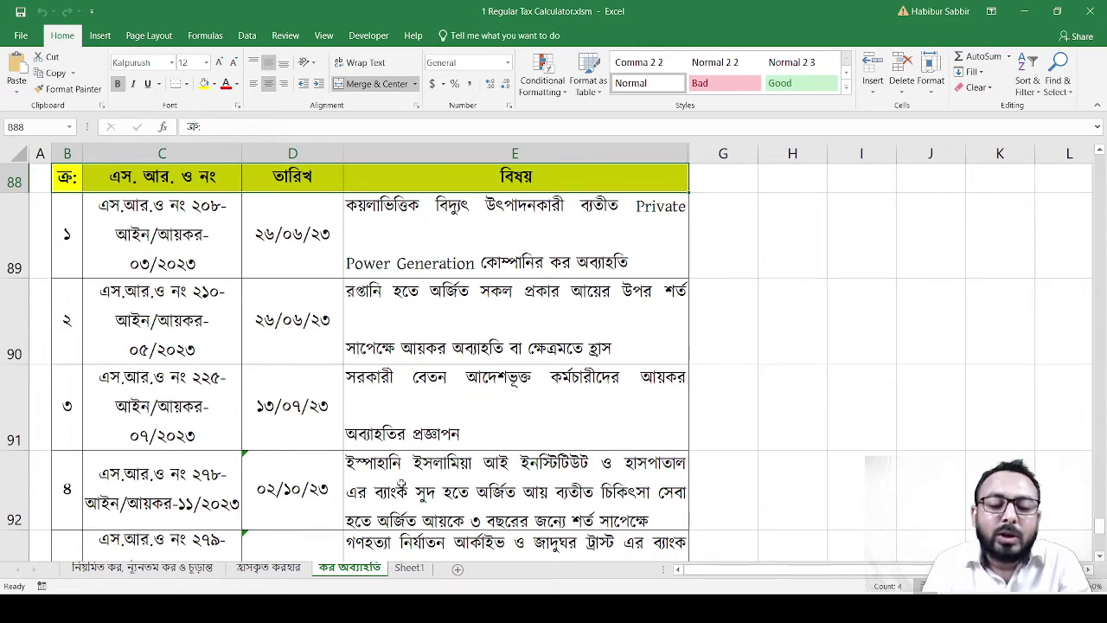
Open Sheet1 and review the income tax calculator's input section and its computation of tax on regular income
left_click(420, 575)
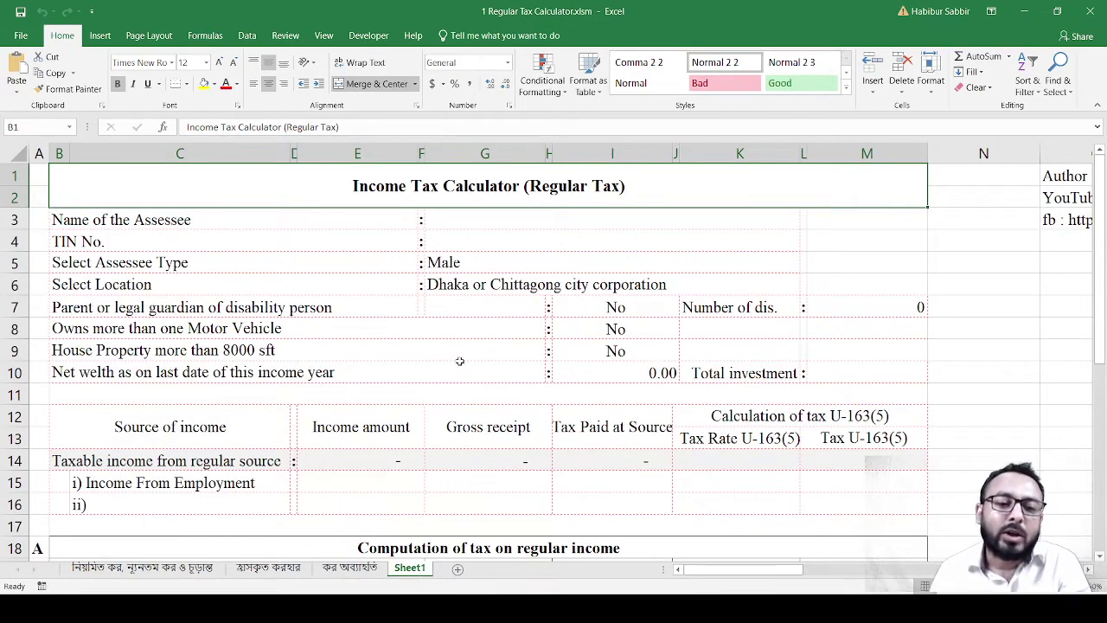
left_click(503, 214)
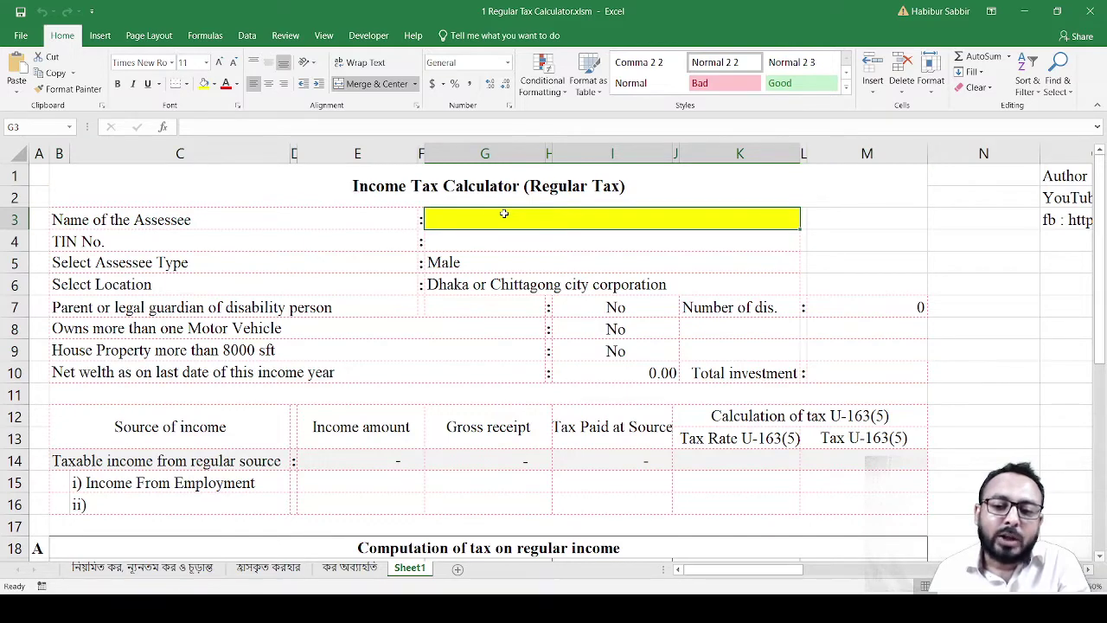
left_click_drag(193, 187, 564, 506)
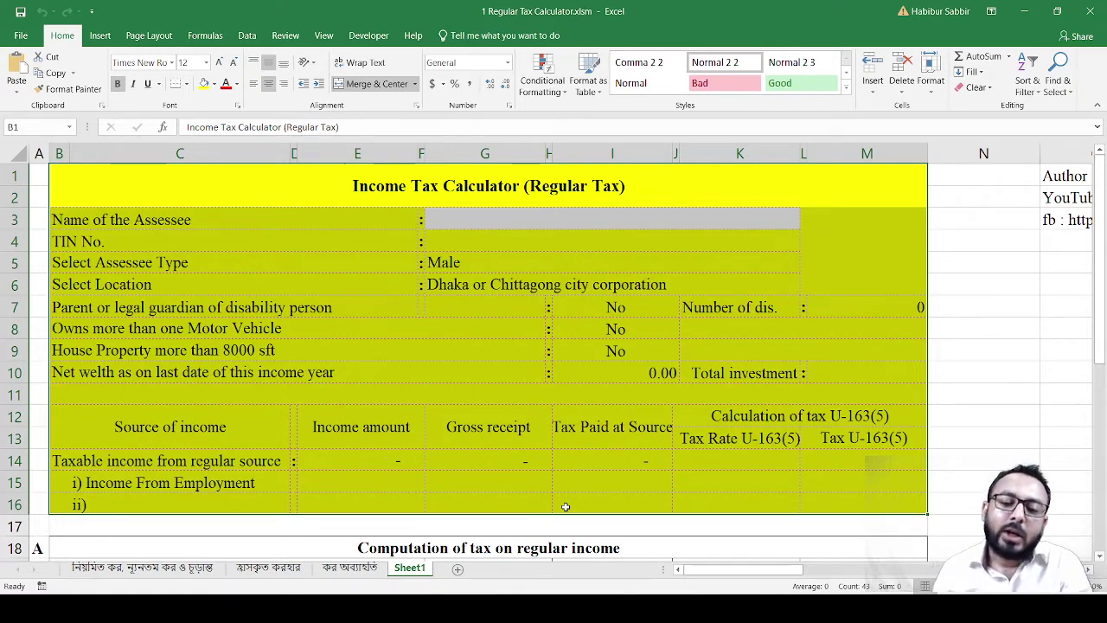
scroll(565, 506, "down", 3)
scroll(564, 505, "down", 3)
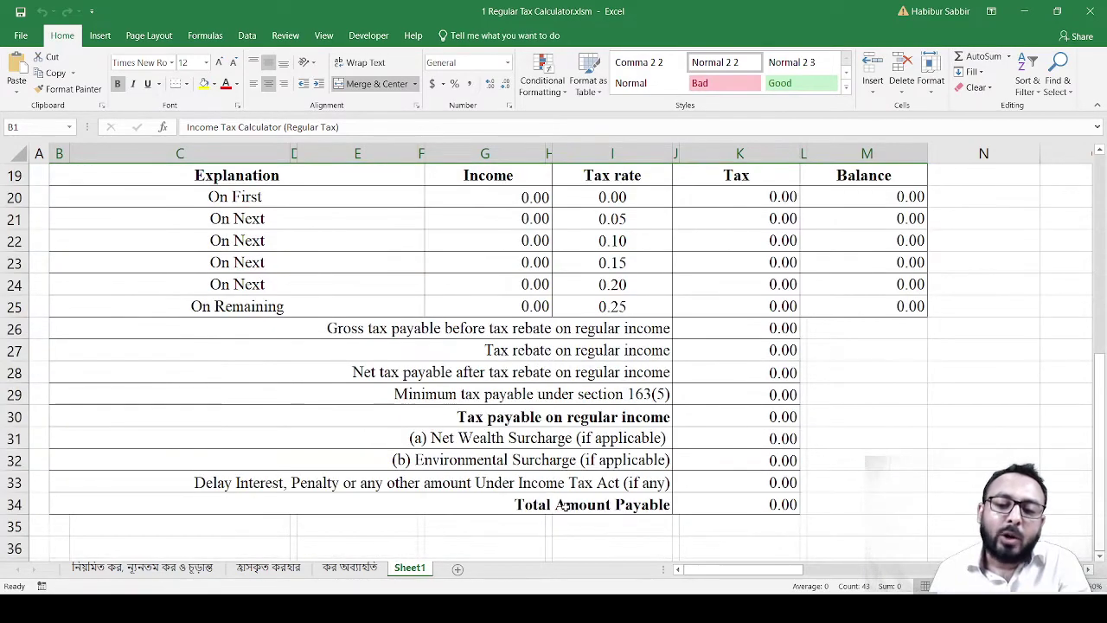
scroll(565, 506, "up", 3)
scroll(565, 505, "up", 3)
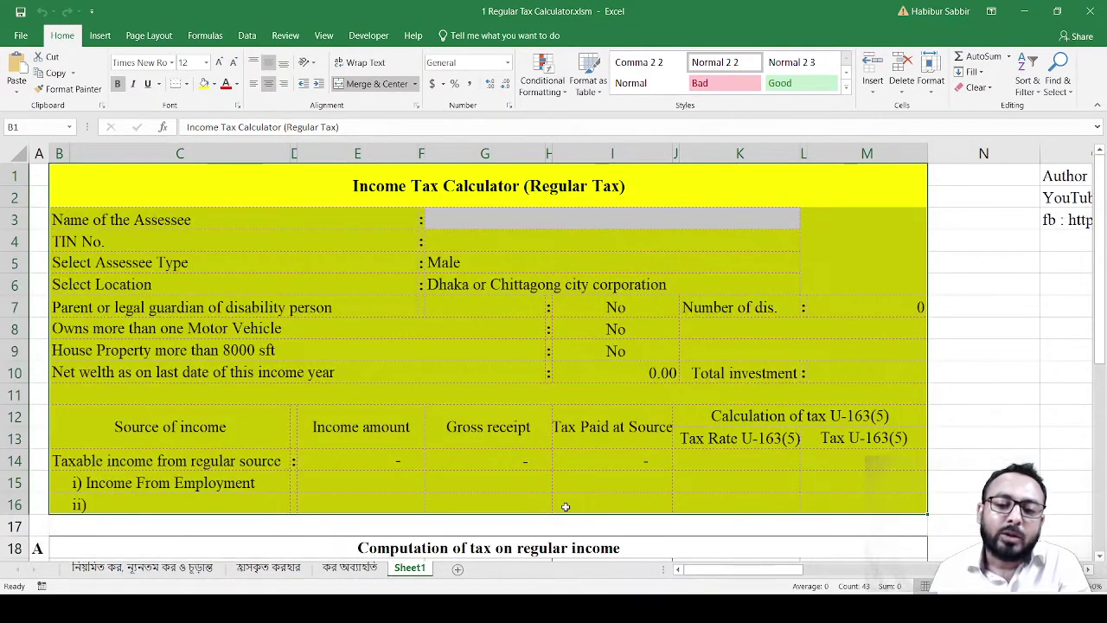
Inspect the assessee name, TIN and assessee type fields of the calculator
left_click(605, 224)
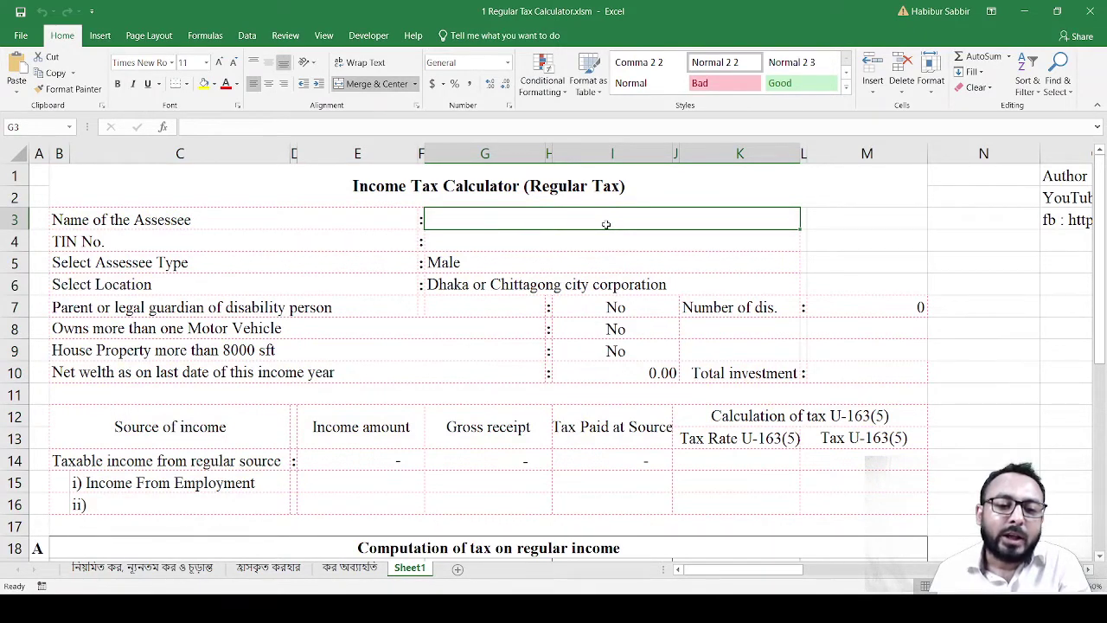
left_click(587, 244)
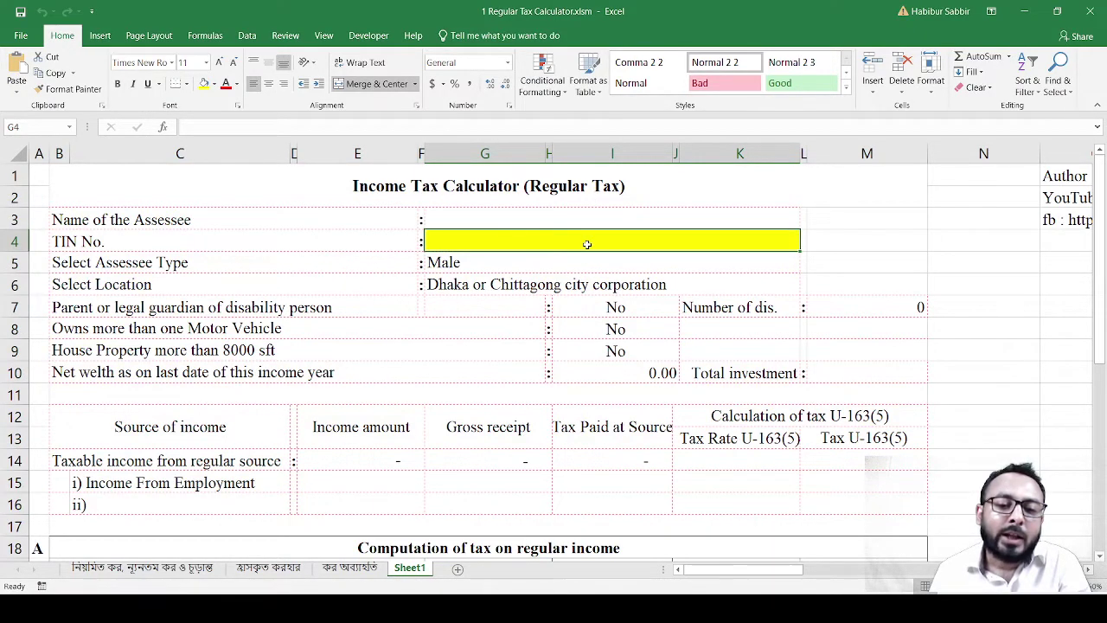
left_click(580, 258)
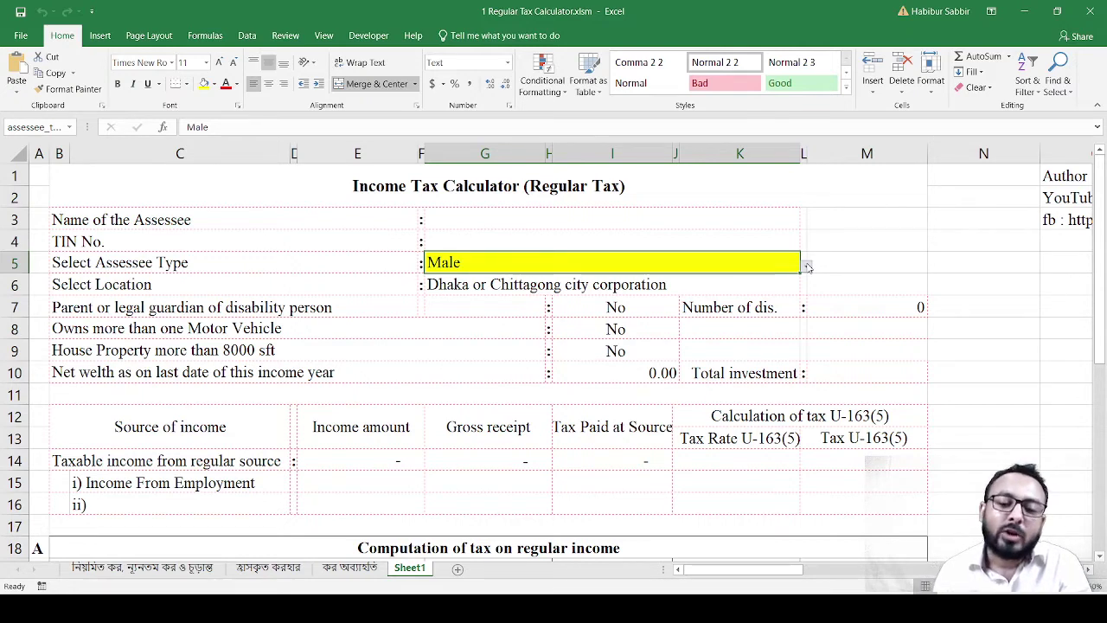
left_click(870, 262)
left_click(785, 266)
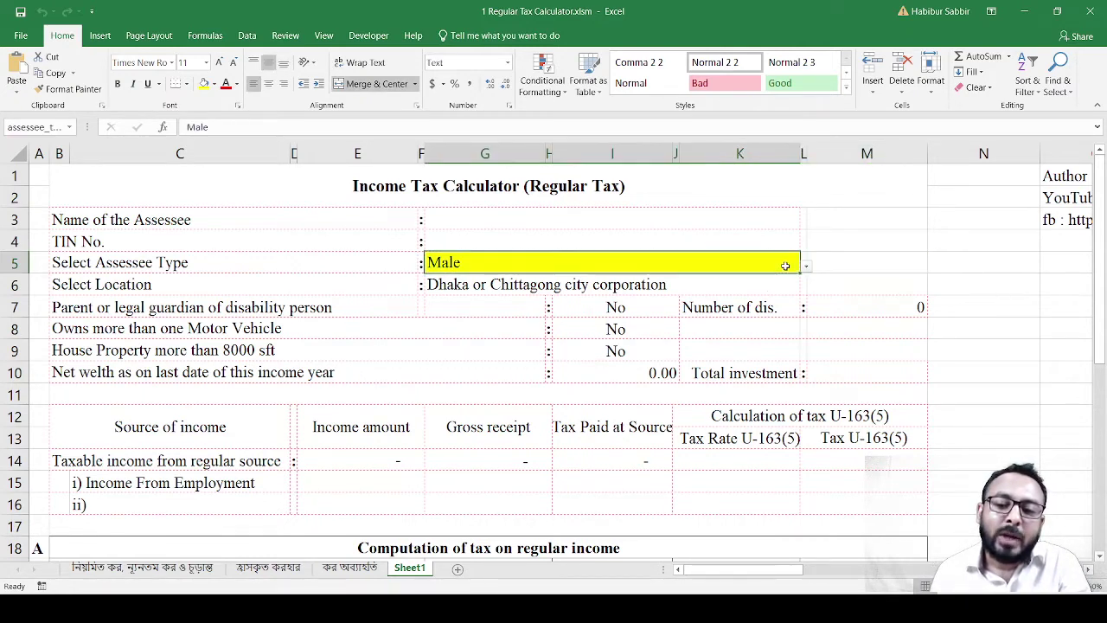
Enter 500000 as the income amount for Income From Employment
left_click(356, 476)
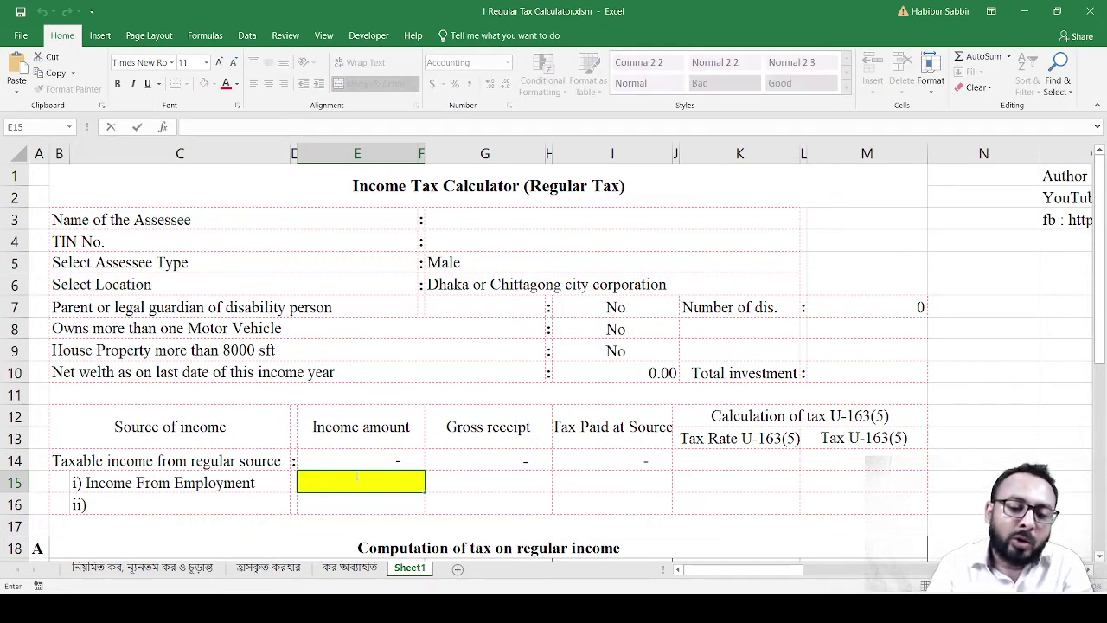
type("500000")
key("Tab")
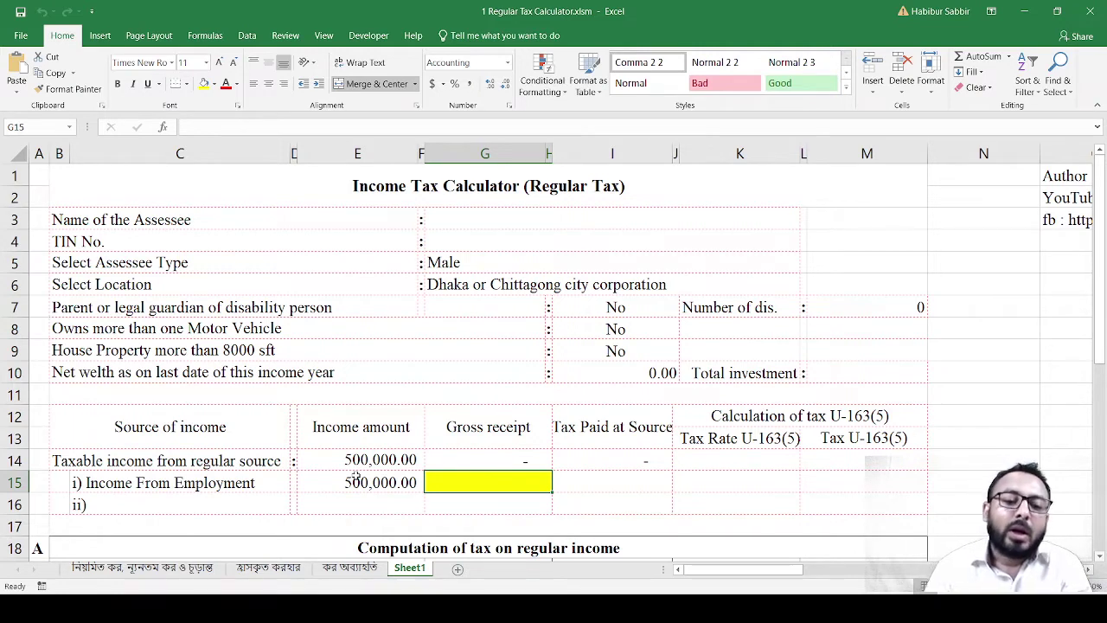
left_click(356, 475)
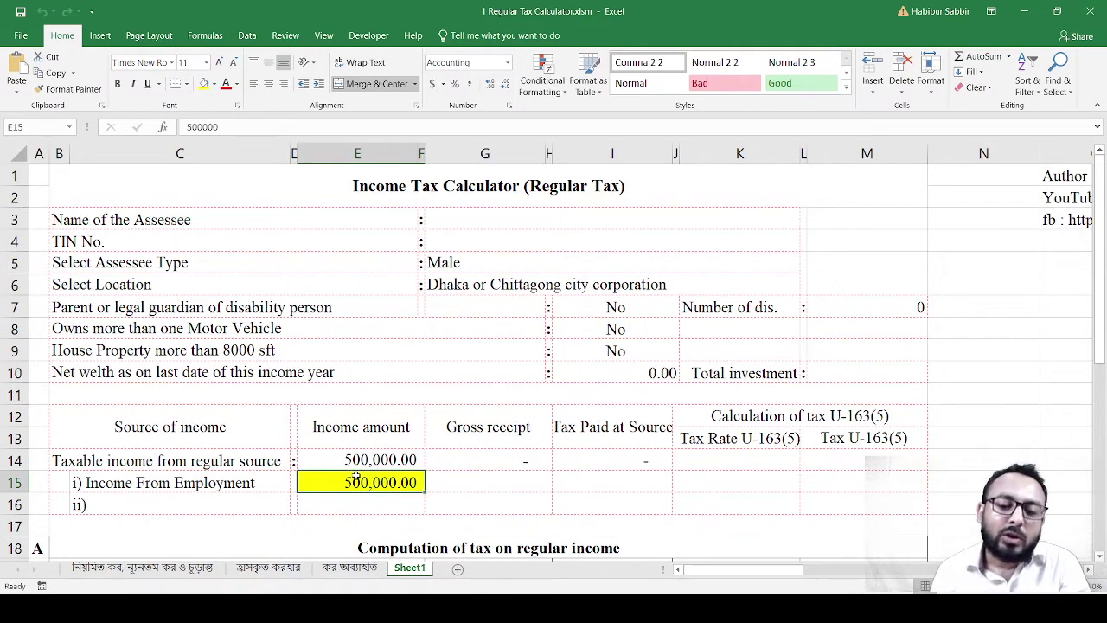
Check the tax-free first income slab of the regular tax computation for the Male assessee type
left_click(627, 260)
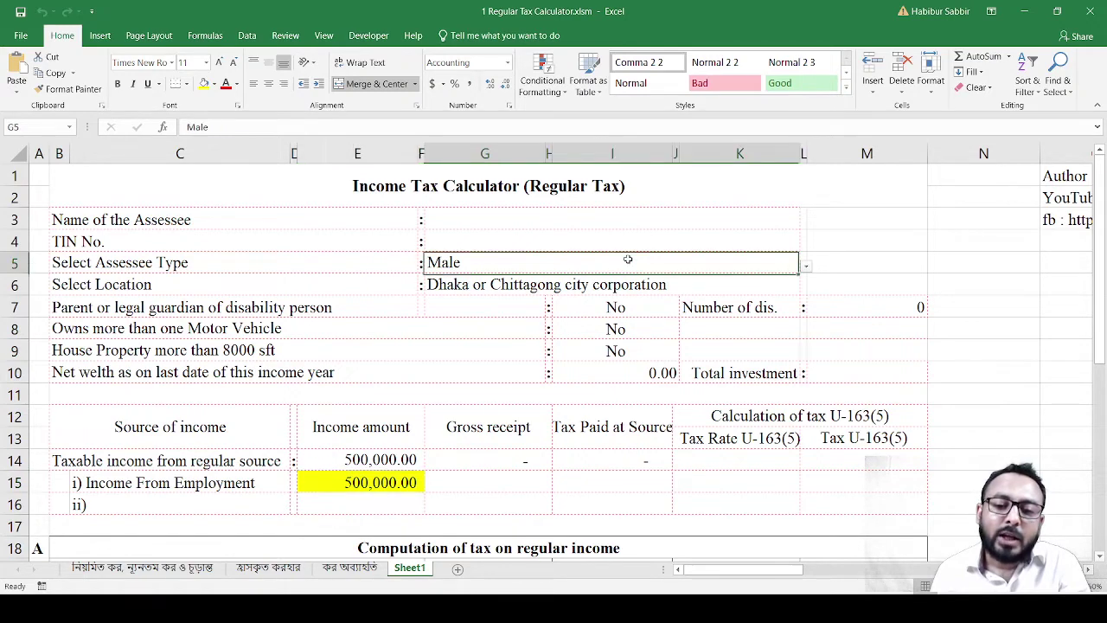
scroll(628, 260, "down", 3)
left_click(492, 394)
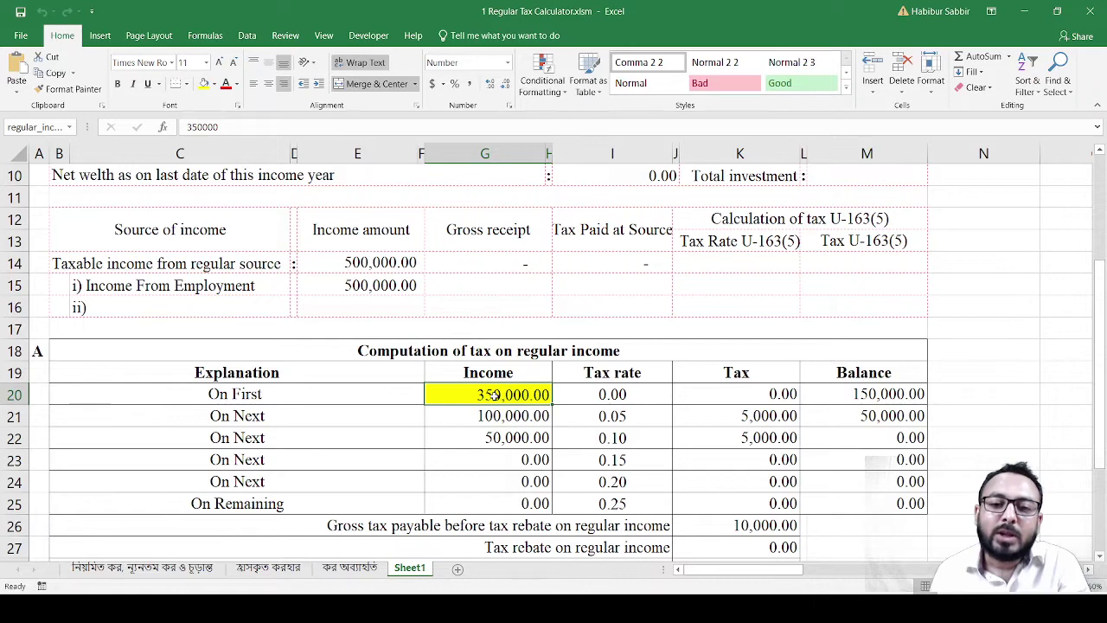
scroll(493, 394, "up", 3)
Change the assessee type to Female and check the first income slab of the tax computation
left_click(693, 259)
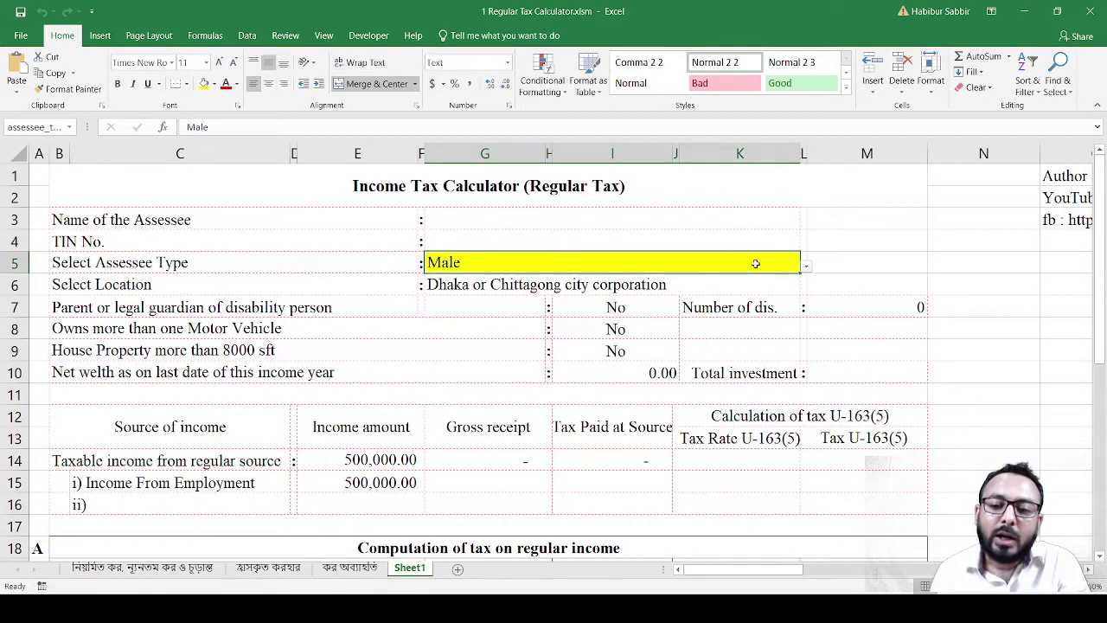
left_click(805, 265)
left_click(752, 294)
left_click(858, 280)
scroll(858, 280, "down", 3)
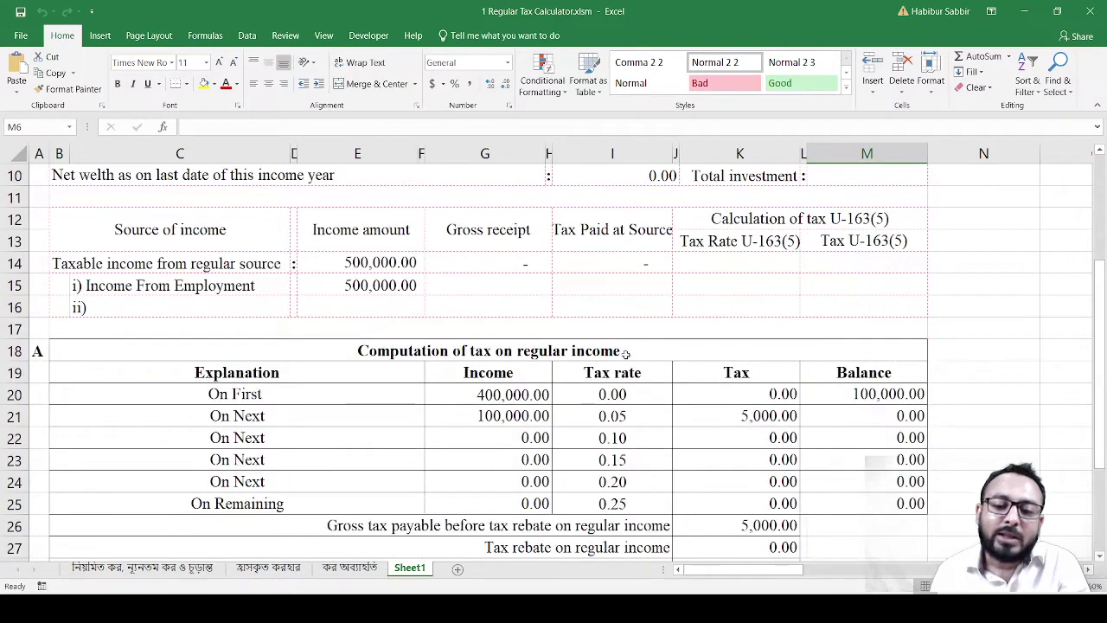
left_click(488, 395)
scroll(488, 395, "up", 2)
scroll(488, 395, "up", 1)
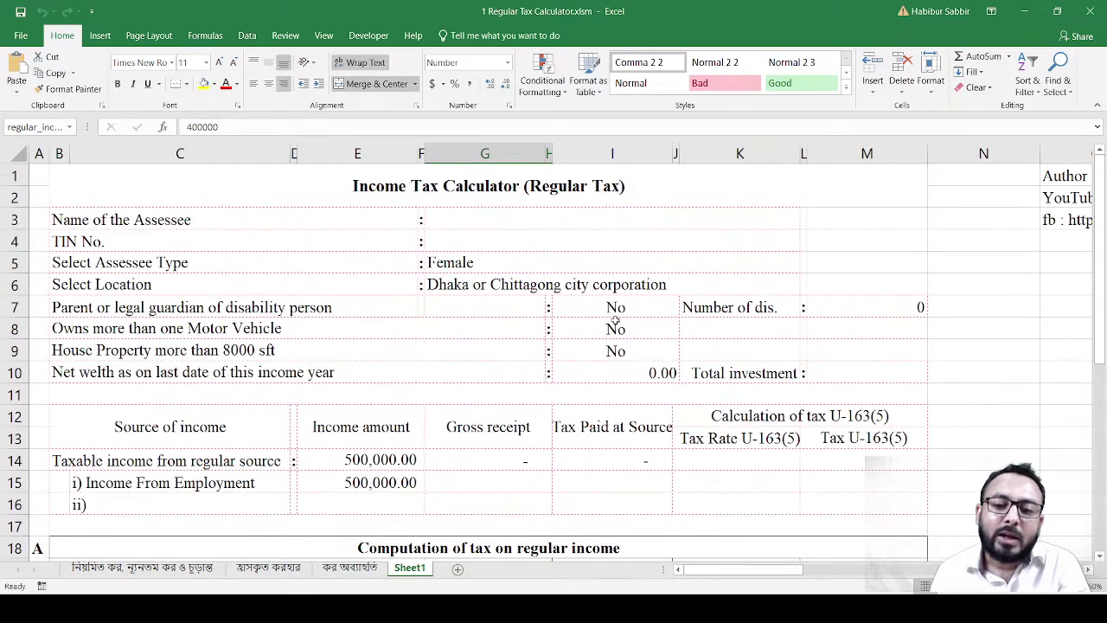
Change the assessee type to Gazetted war-wounded freedom fighters and check the first income slab of the tax computation
left_click(685, 288)
left_click(701, 266)
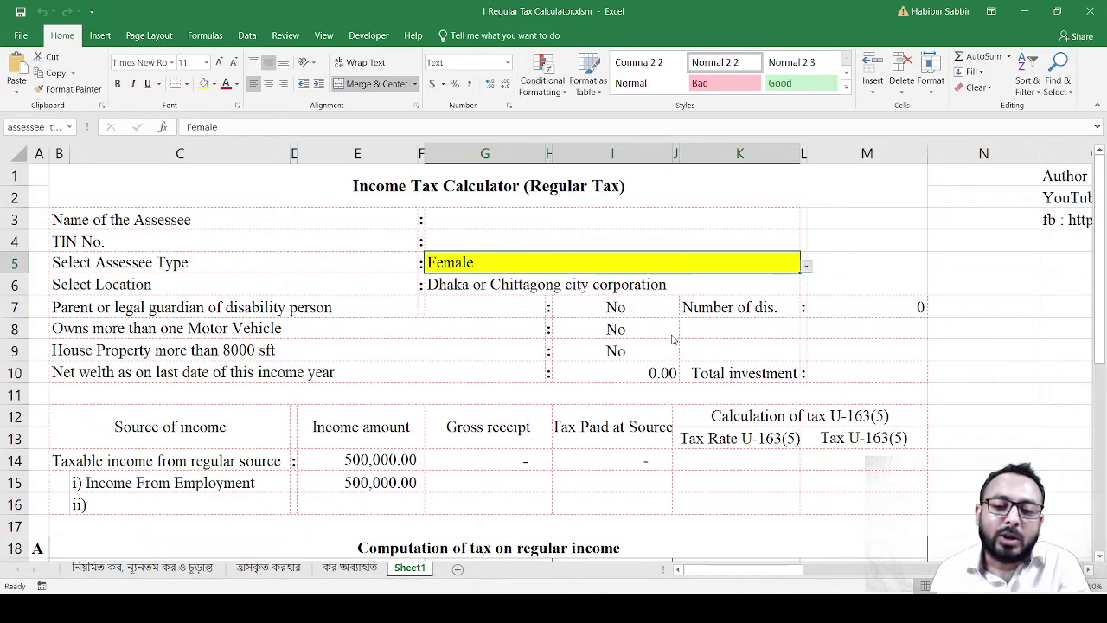
key("ctrl+z")
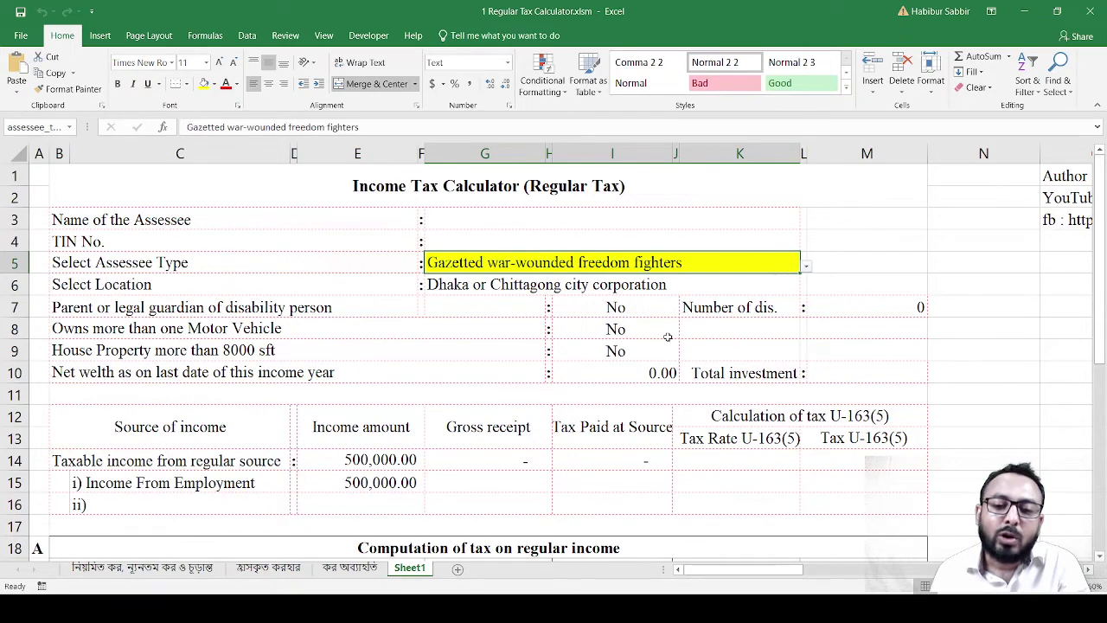
left_click(696, 290)
scroll(438, 427, "down", 3)
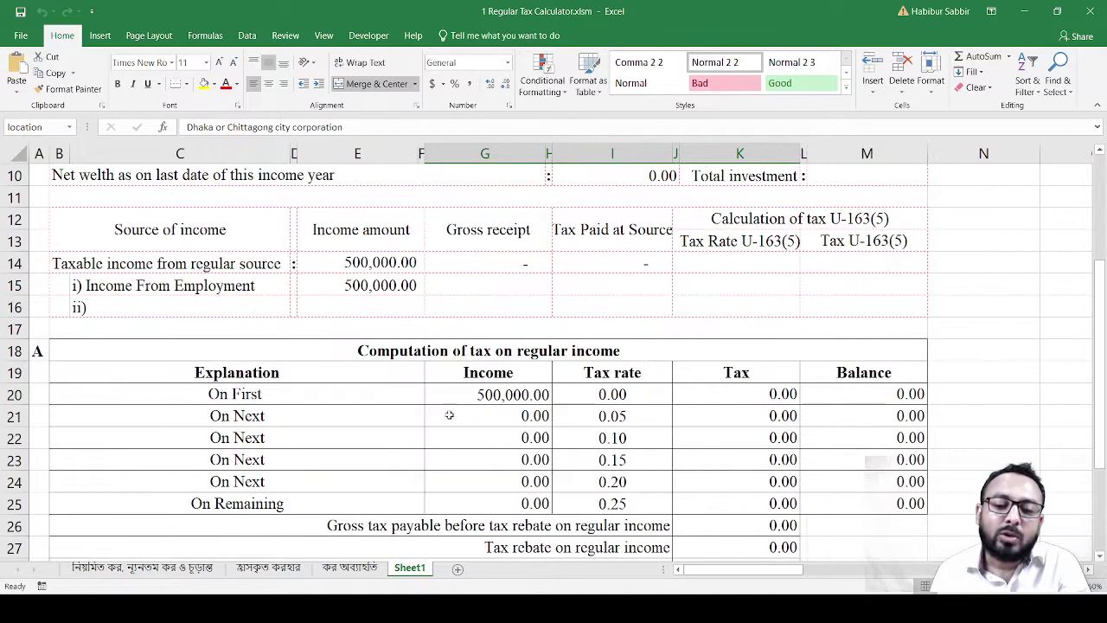
left_click(458, 395)
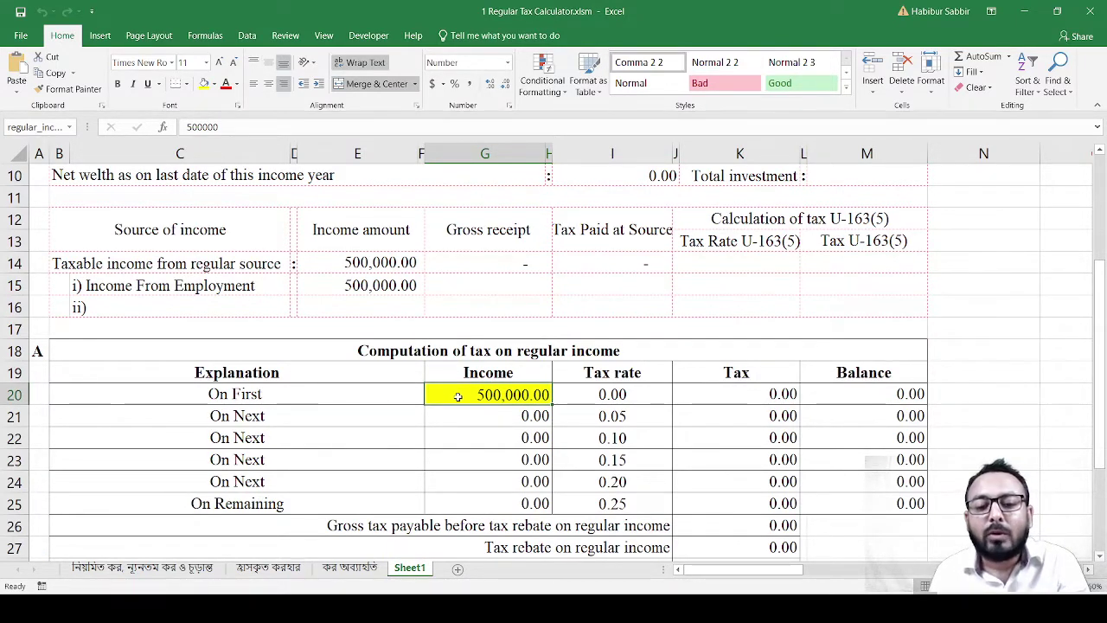
scroll(457, 396, "up", 3)
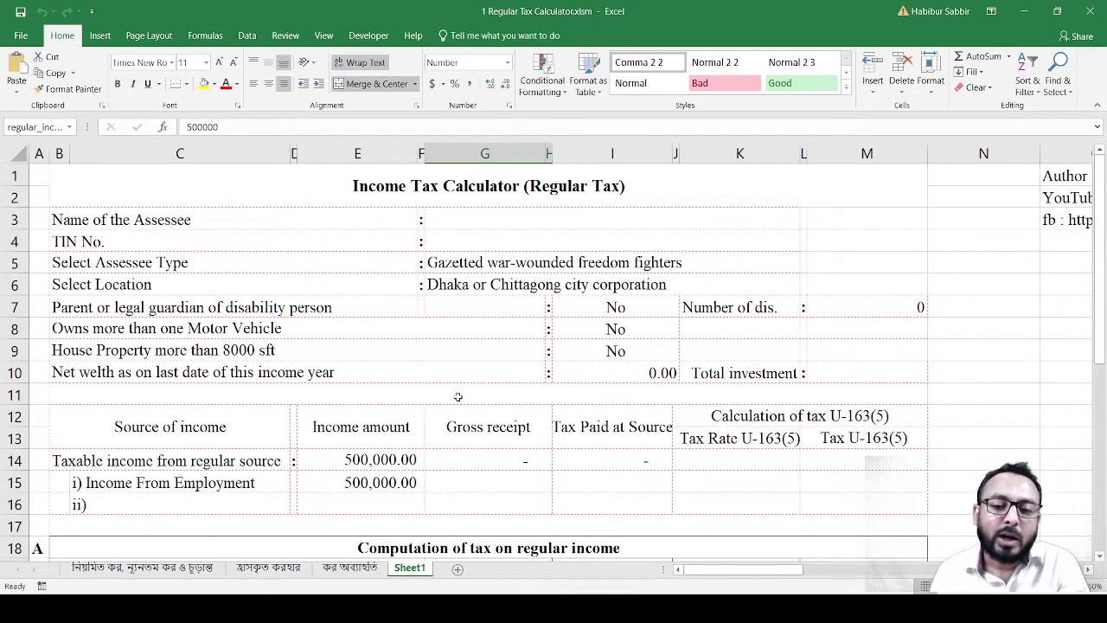
Set the assessee type back to Male and inspect the location field
left_click(704, 261)
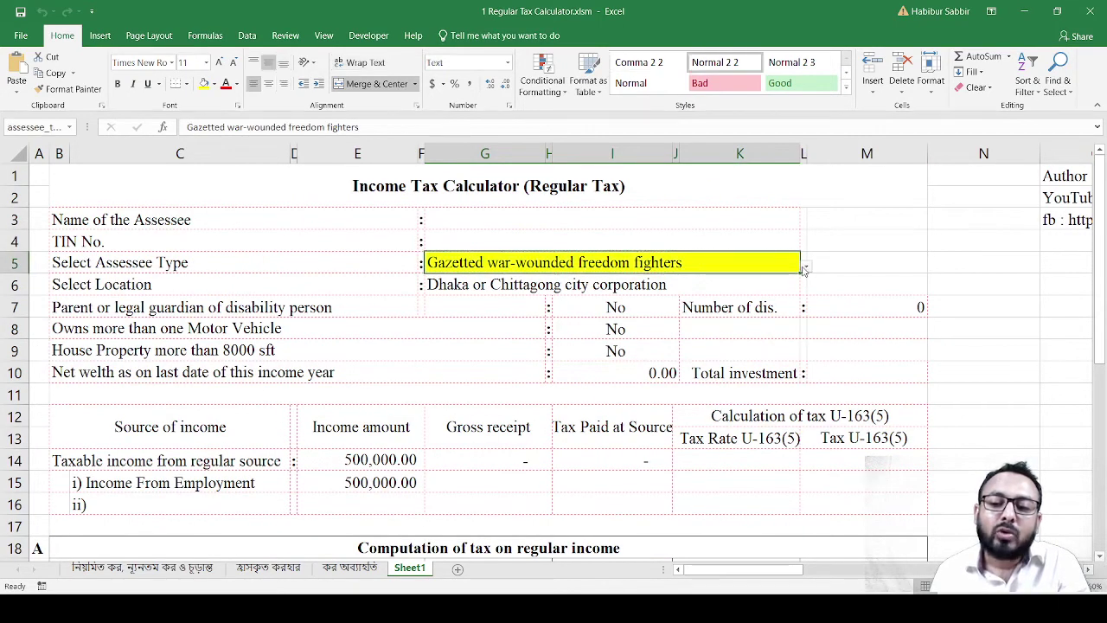
key("alt+Down")
left_click(733, 291)
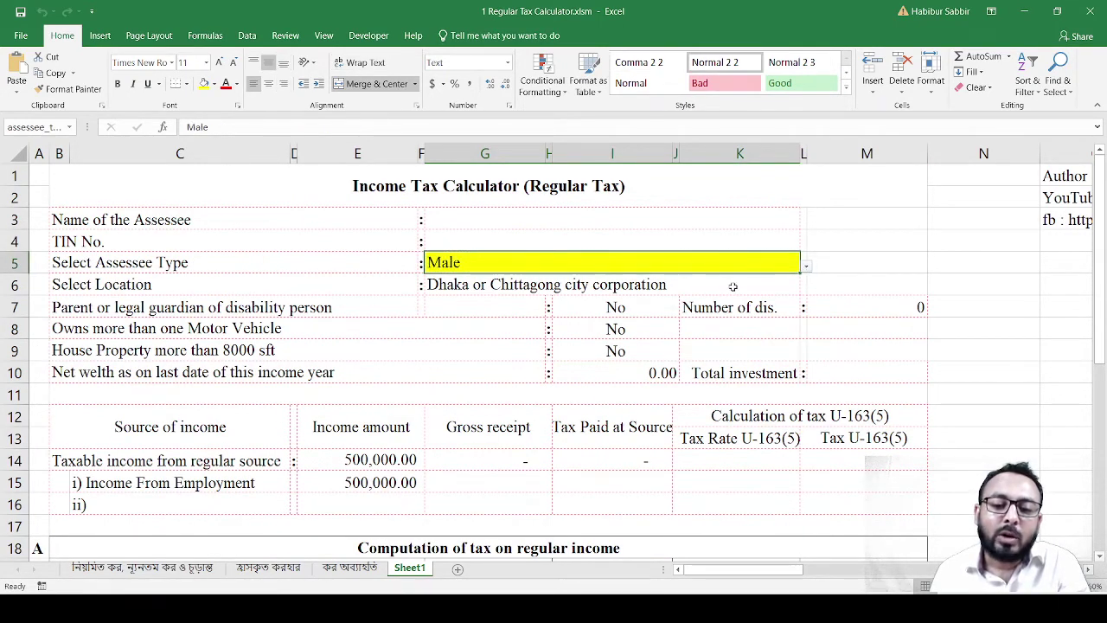
left_click(645, 294)
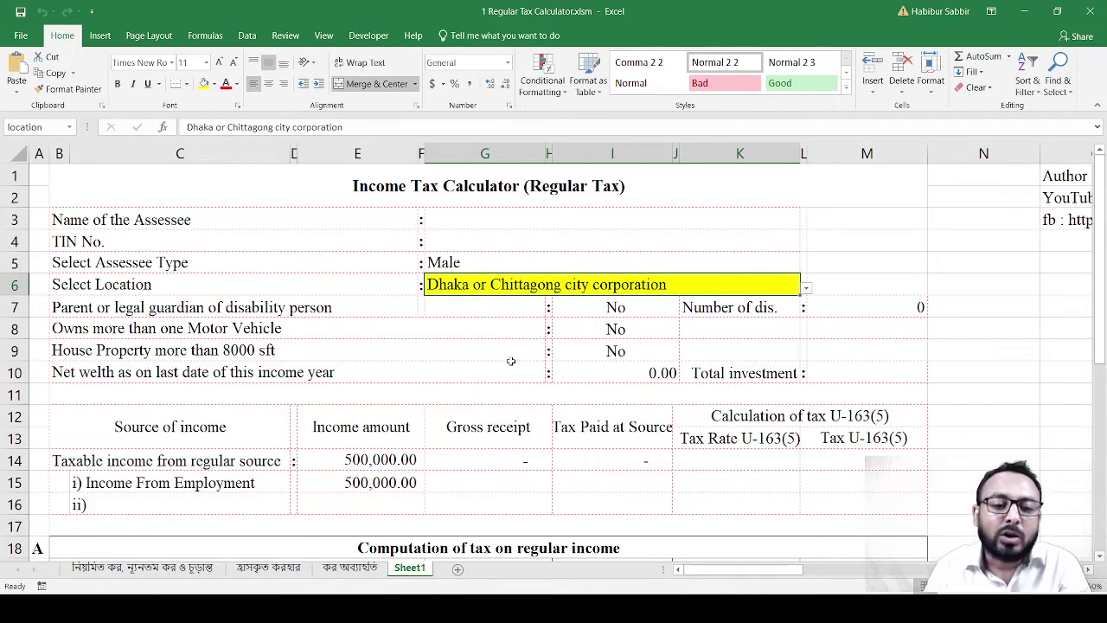
Inspect the parent or legal guardian of disability person field and enter 1 as the number of disabled persons
scroll(506, 361, "down", 1)
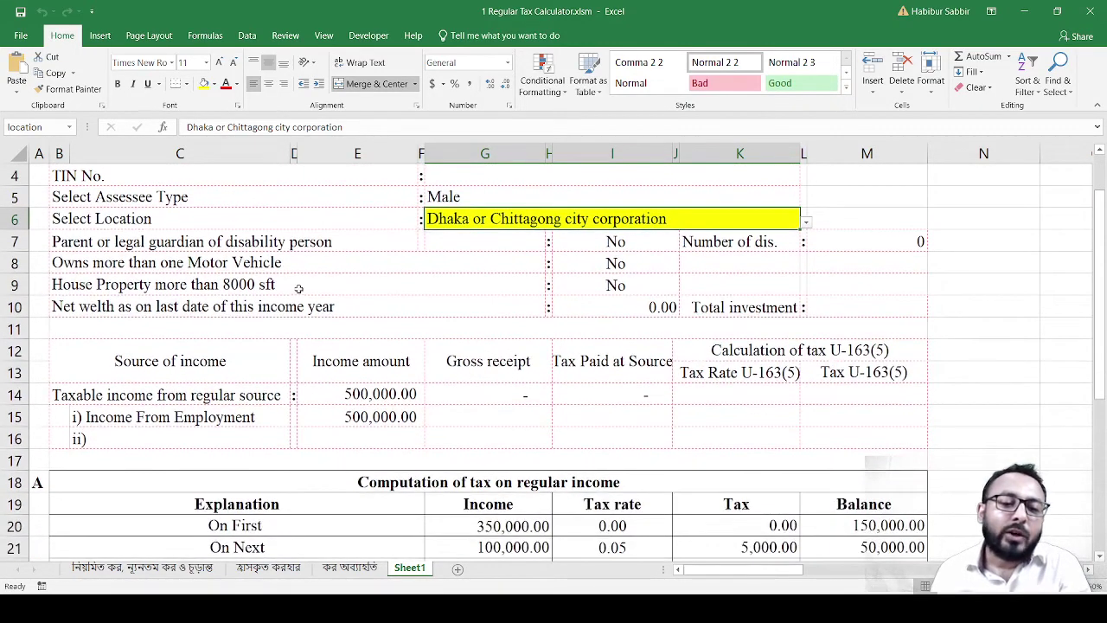
left_click(283, 236)
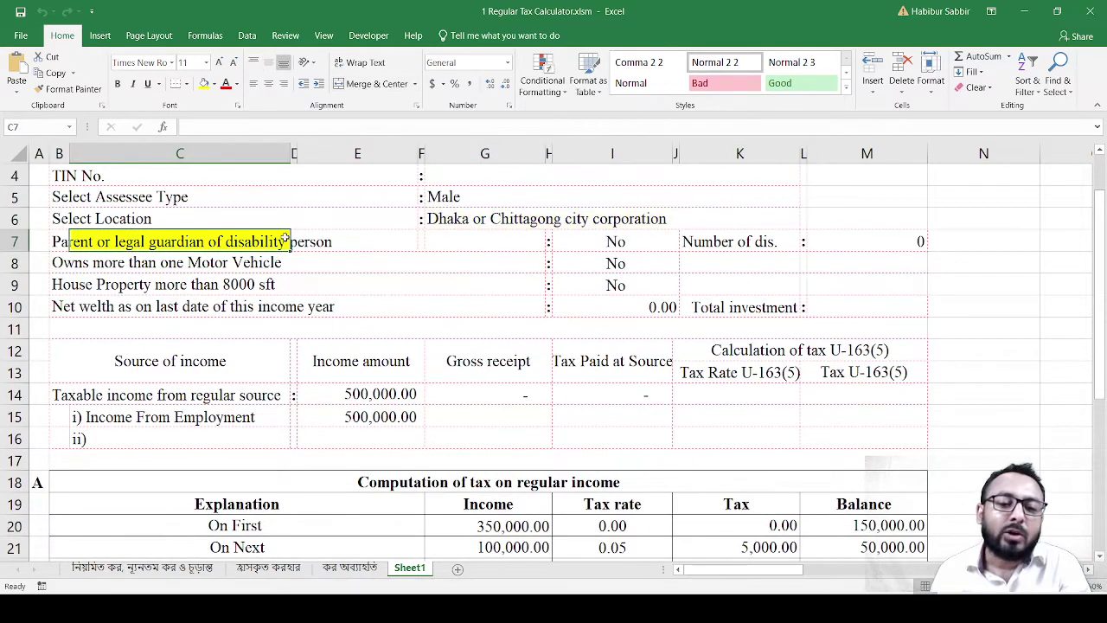
left_click(593, 245)
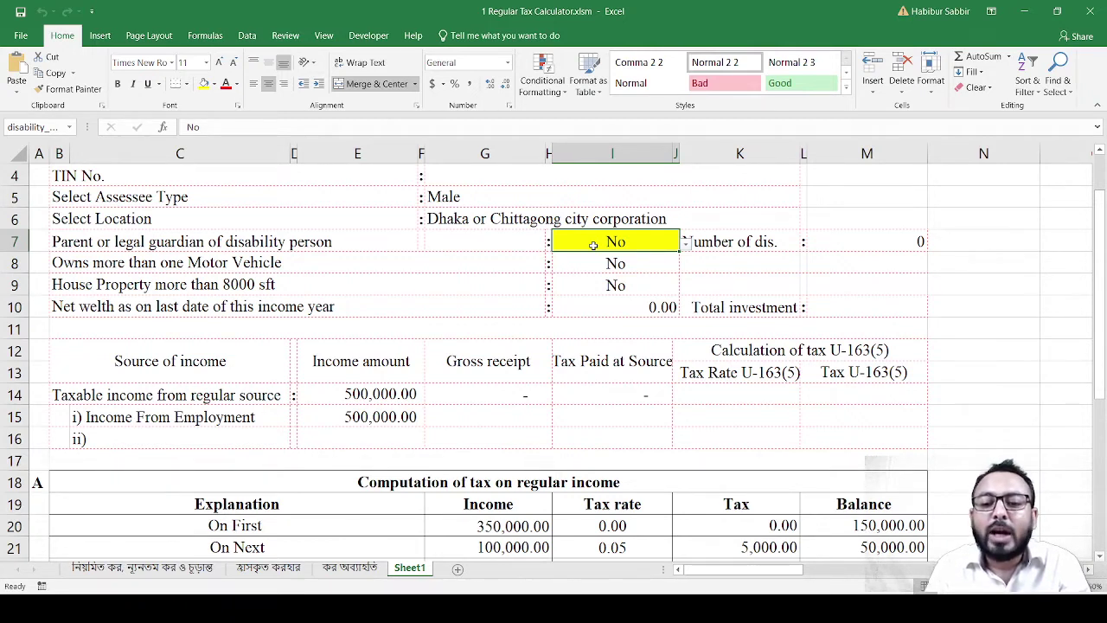
left_click(865, 254)
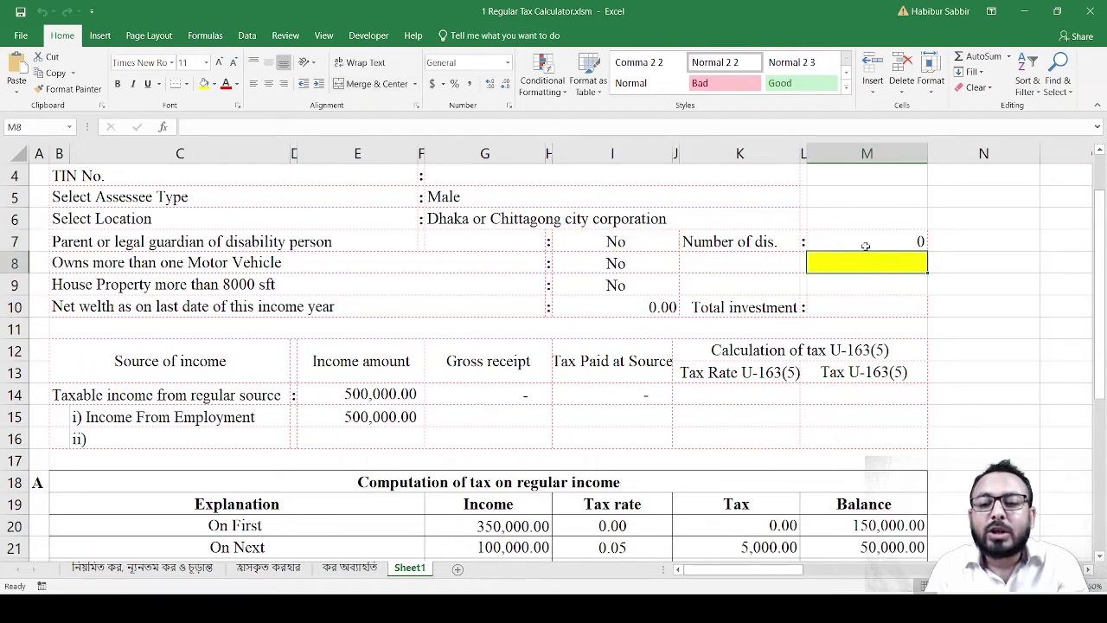
left_click(864, 243)
type("1")
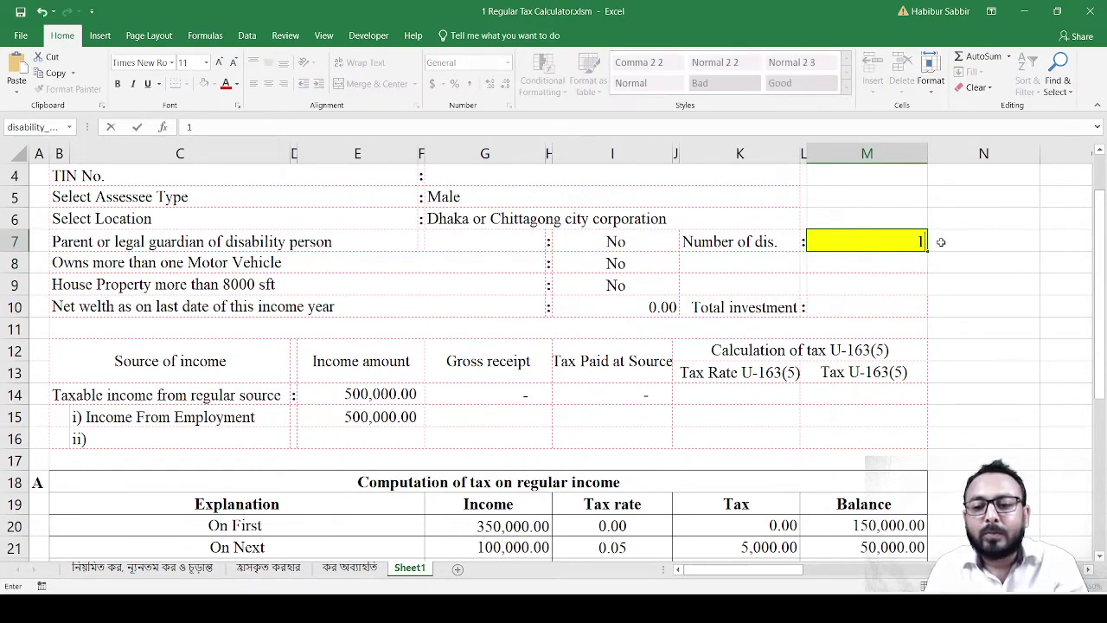
left_click(986, 242)
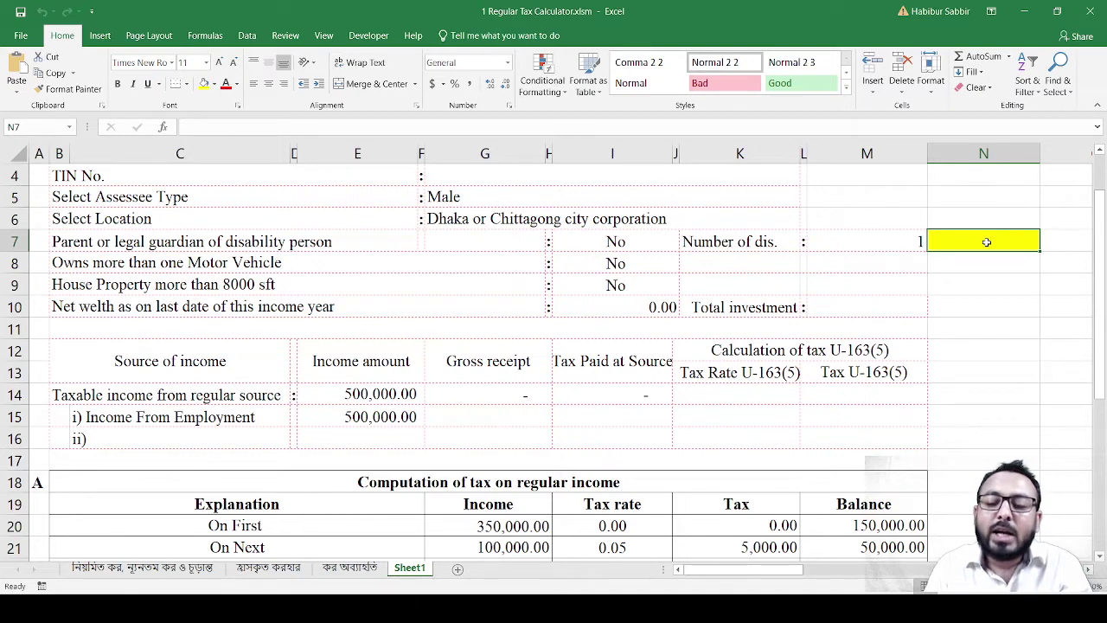
Set the number of disabled persons to 2
key("Left")
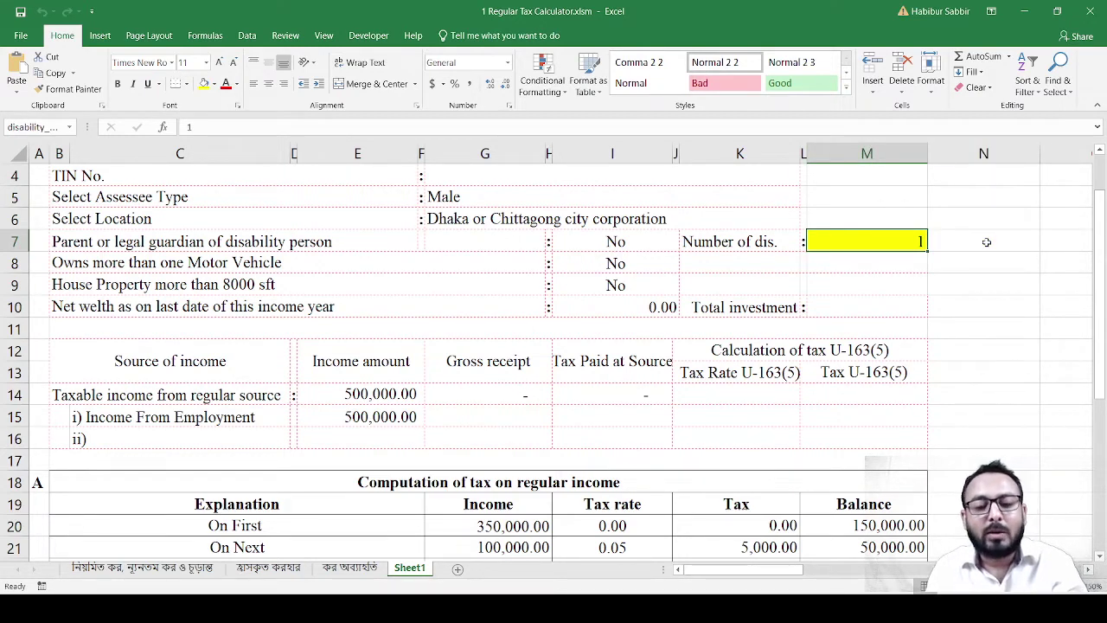
type("2")
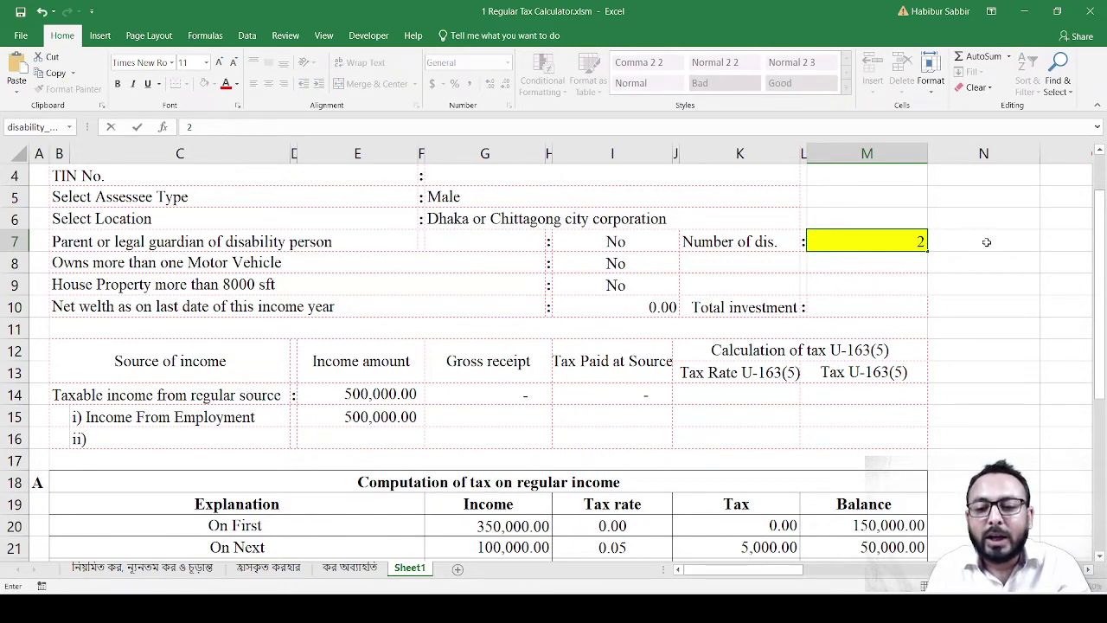
left_click(986, 242)
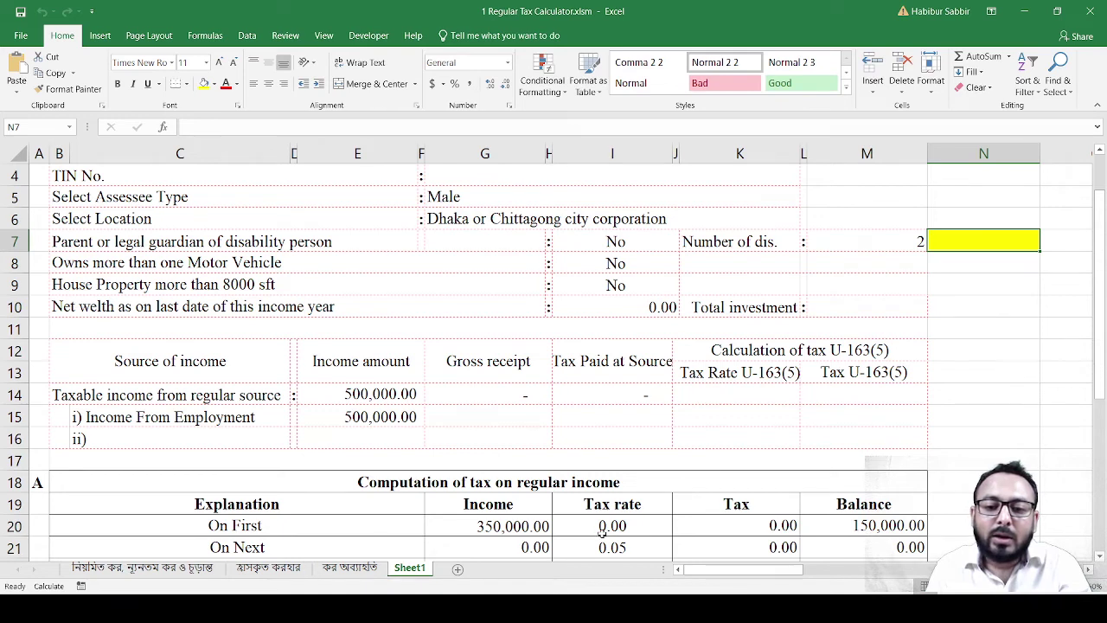
Set Parent or legal guardian of disability person to Yes and check the first income slab of the tax computation
left_click(631, 242)
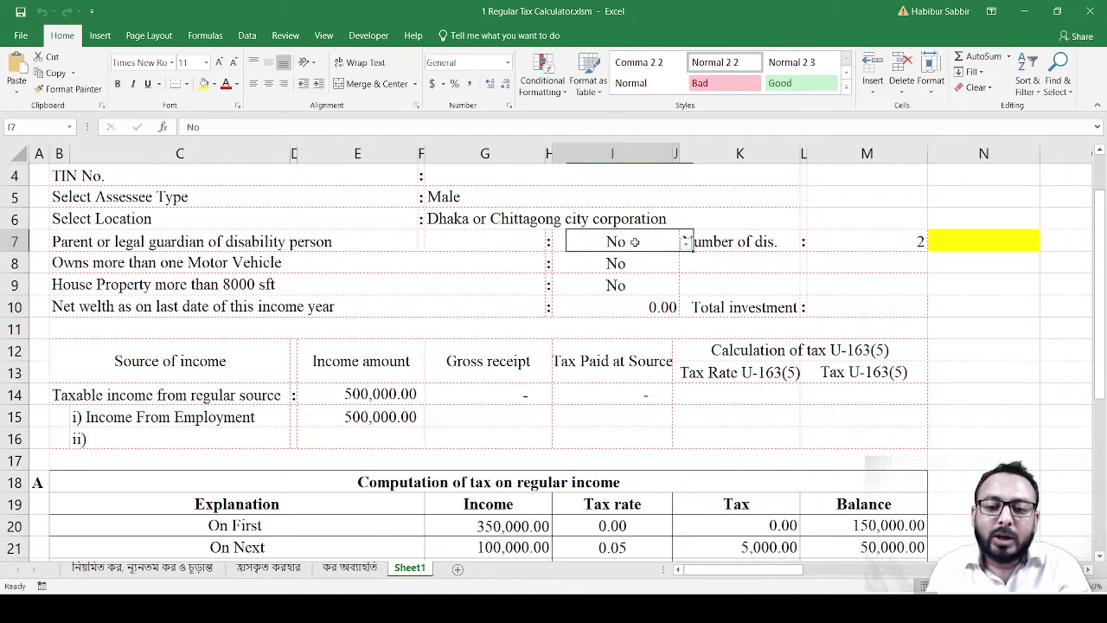
left_click(683, 241)
left_click(662, 242)
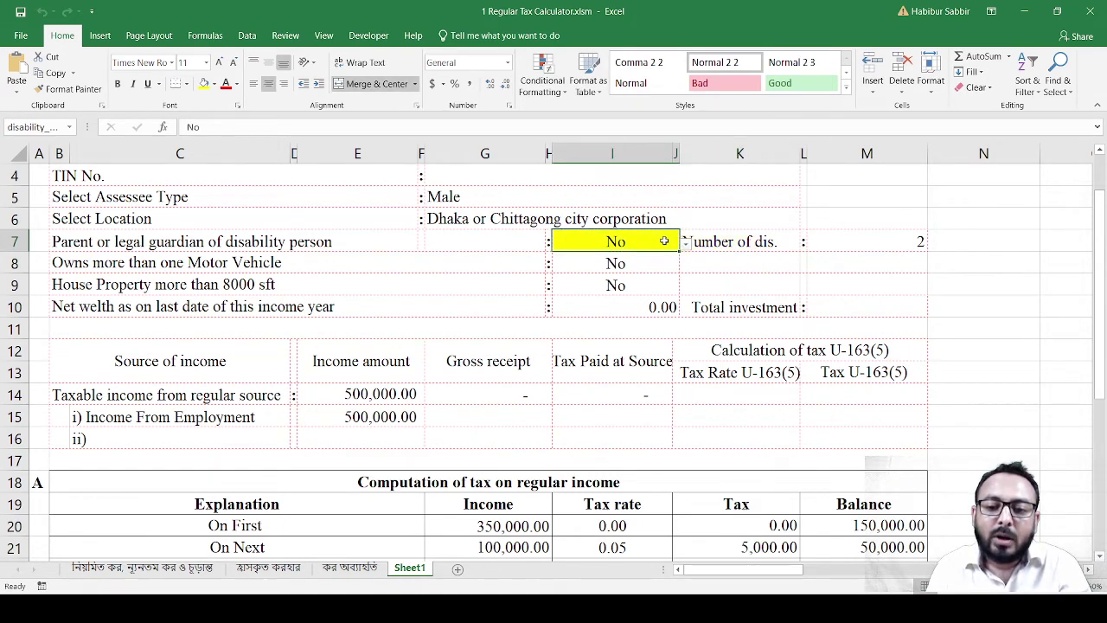
key("alt+Down")
left_click(657, 259)
left_click(702, 268)
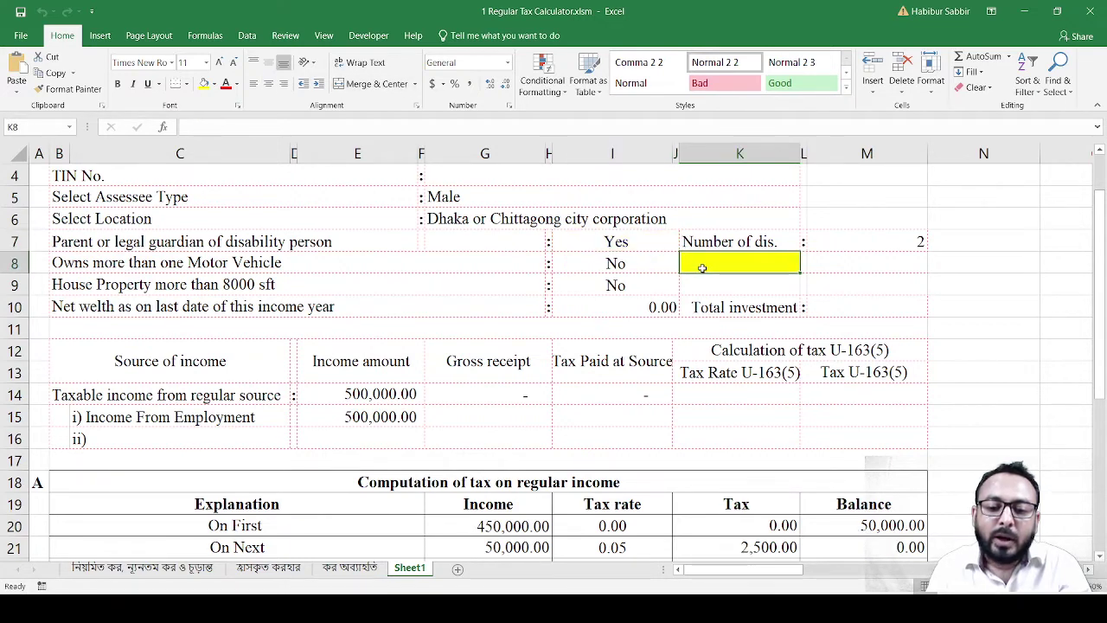
left_click(466, 520)
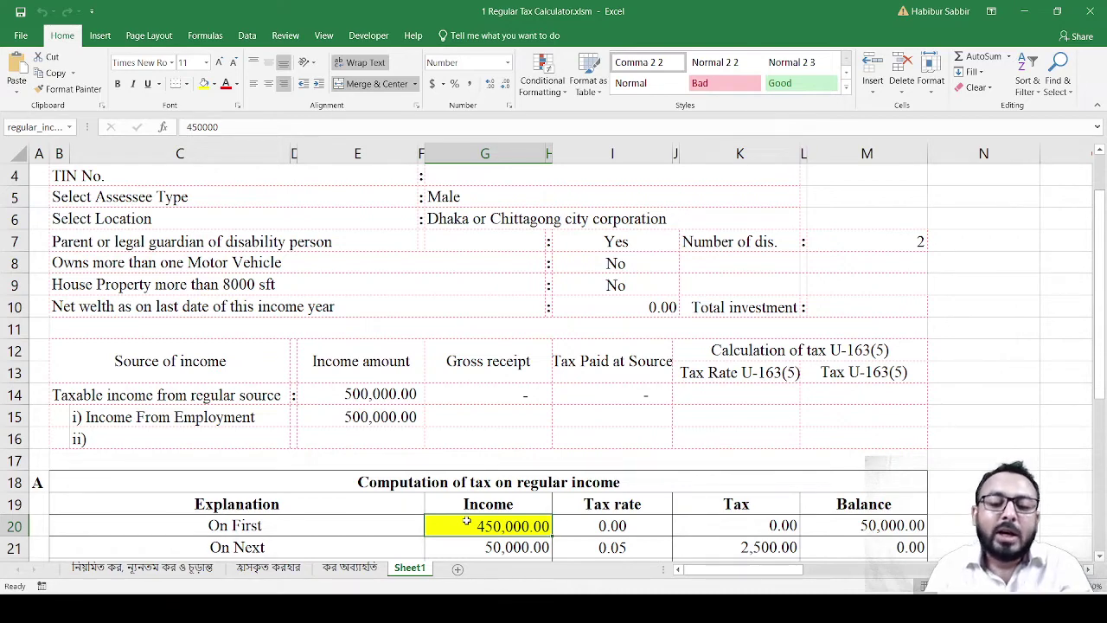
scroll(490, 502, "down", 2)
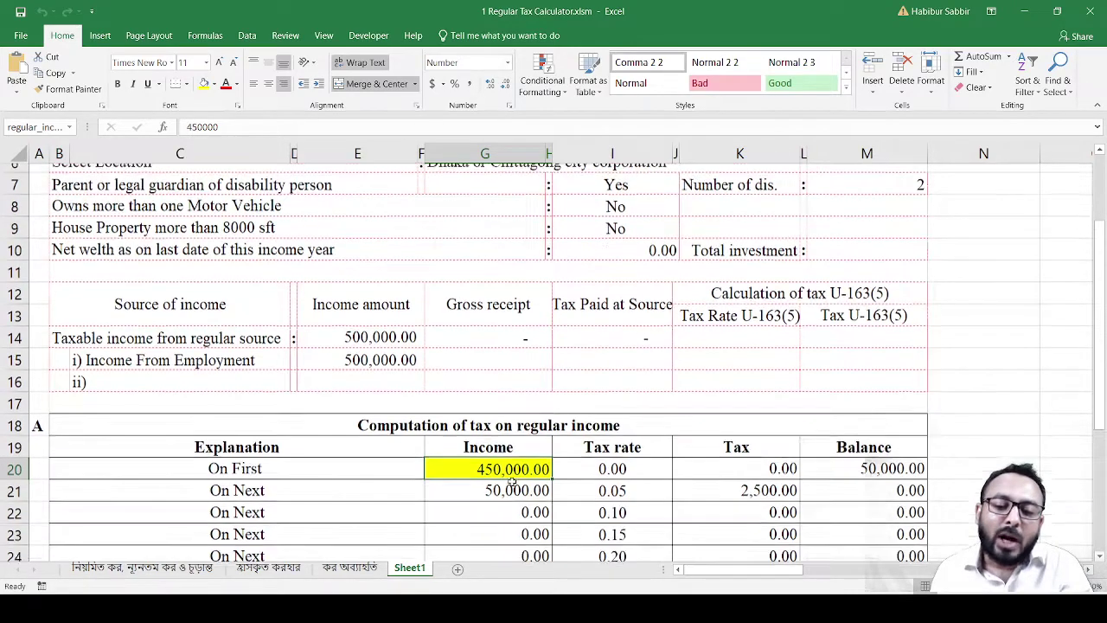
scroll(600, 417, "up", 3)
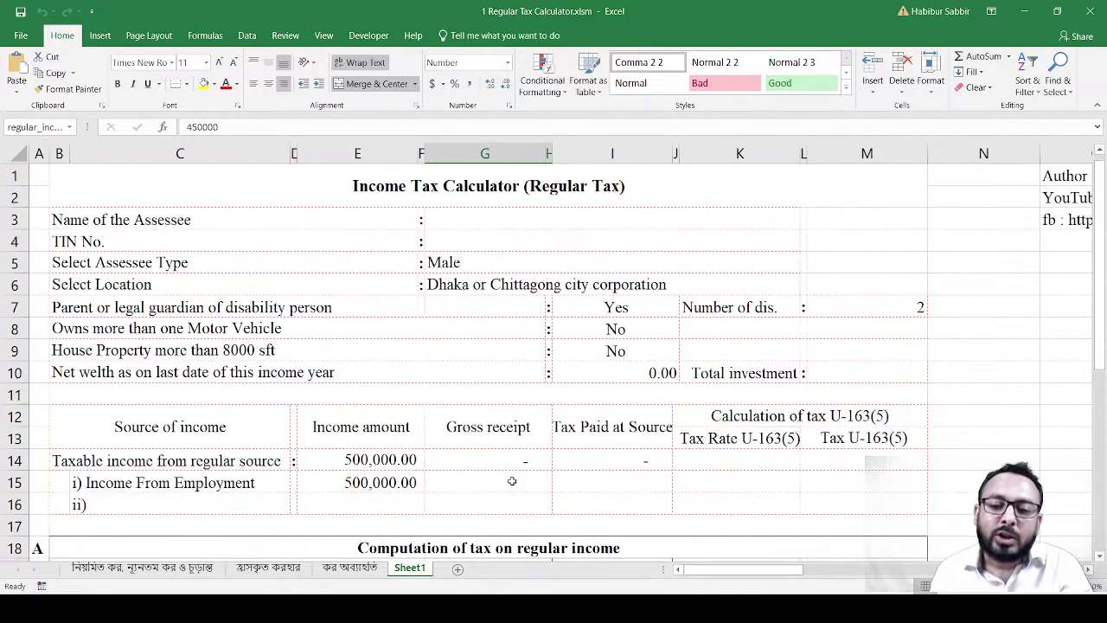
Examine the motor vehicle, house property over 8000 sft, net wealth and disability guardian fields of the calculator
left_click(622, 329)
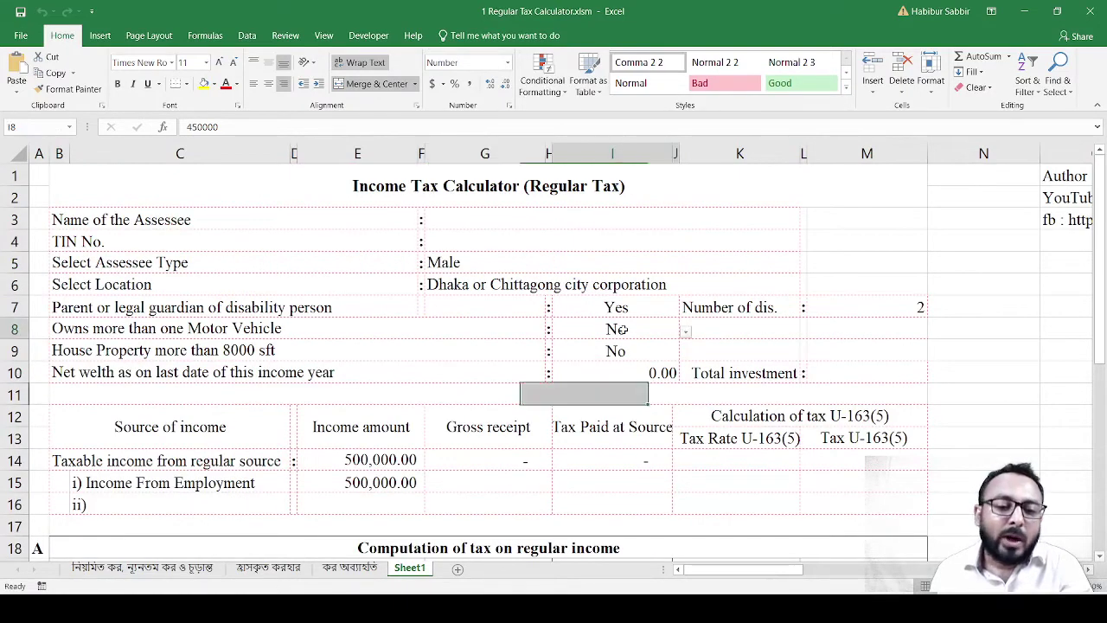
left_click(296, 329)
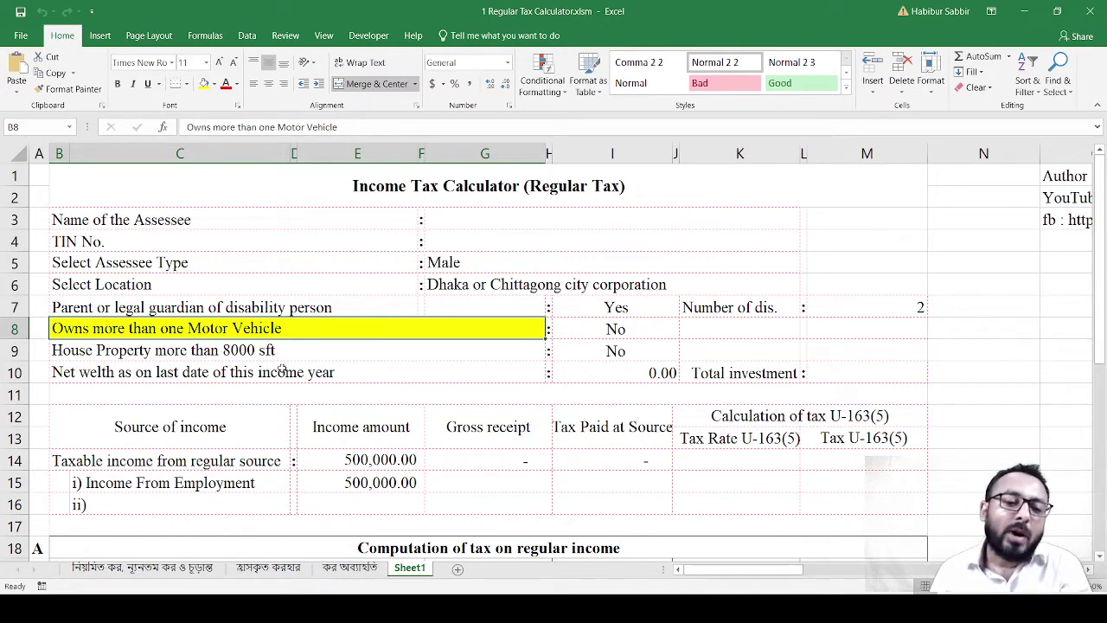
left_click(282, 349)
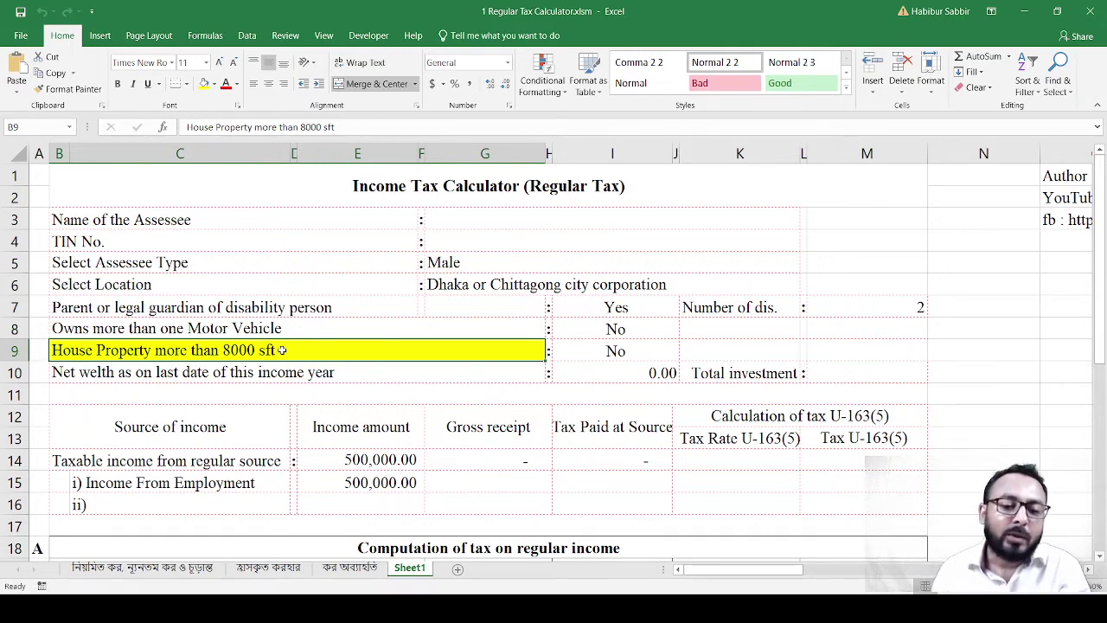
left_click(296, 372)
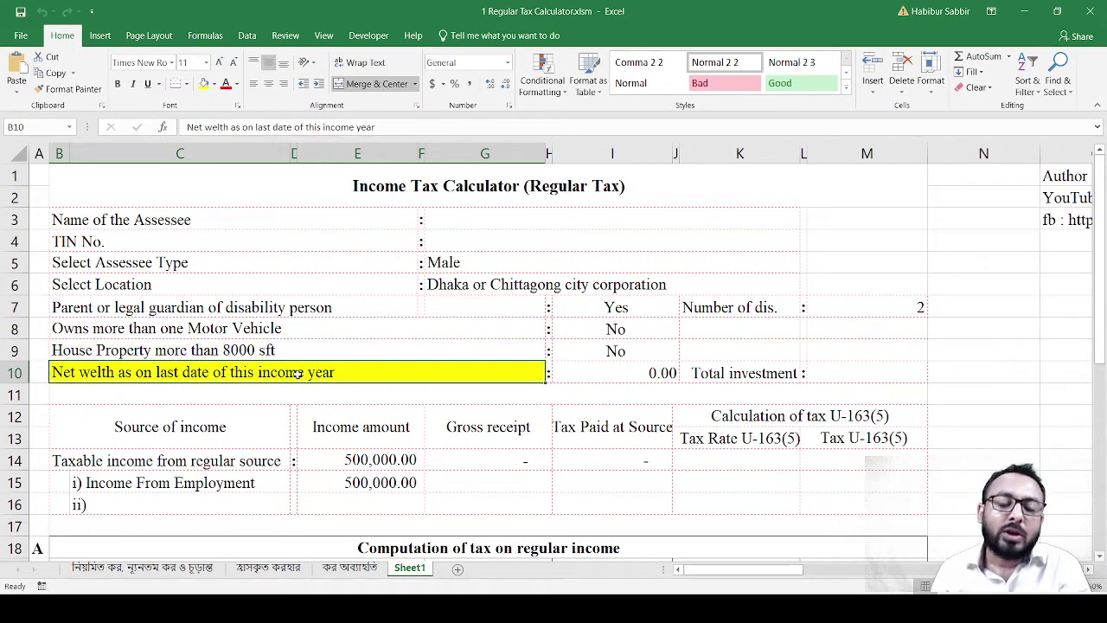
scroll(296, 373, "down", 1)
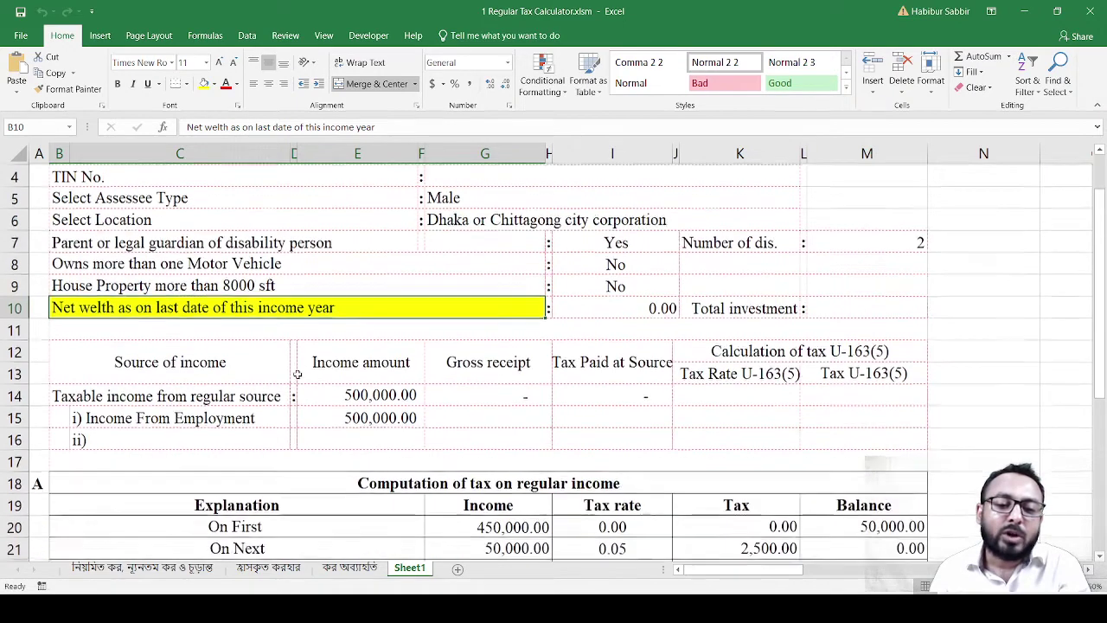
left_click(593, 312)
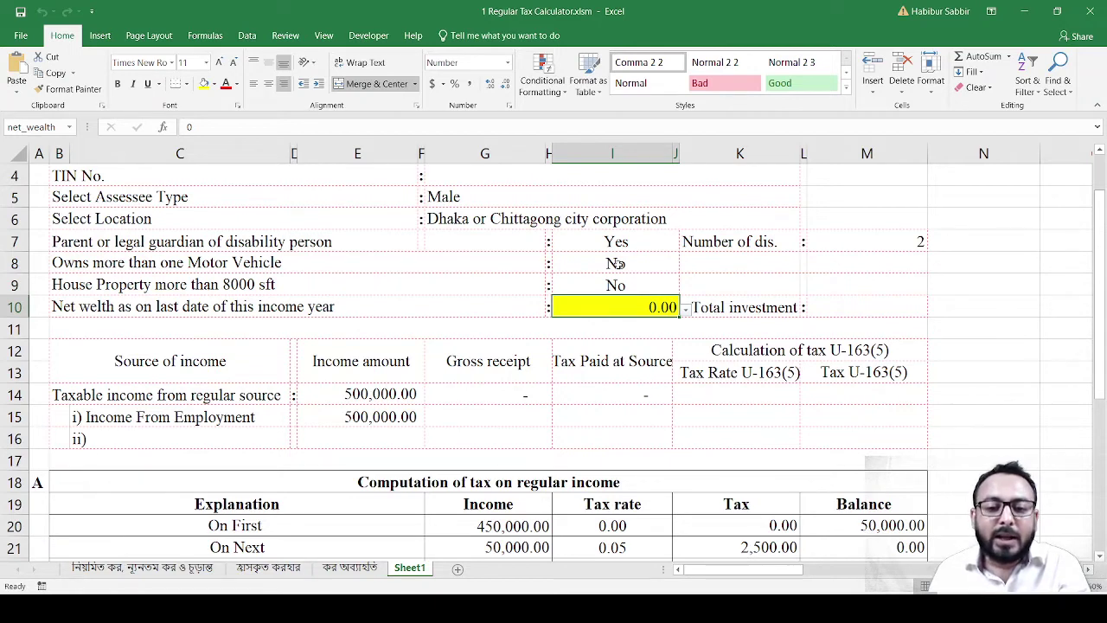
left_click(619, 243)
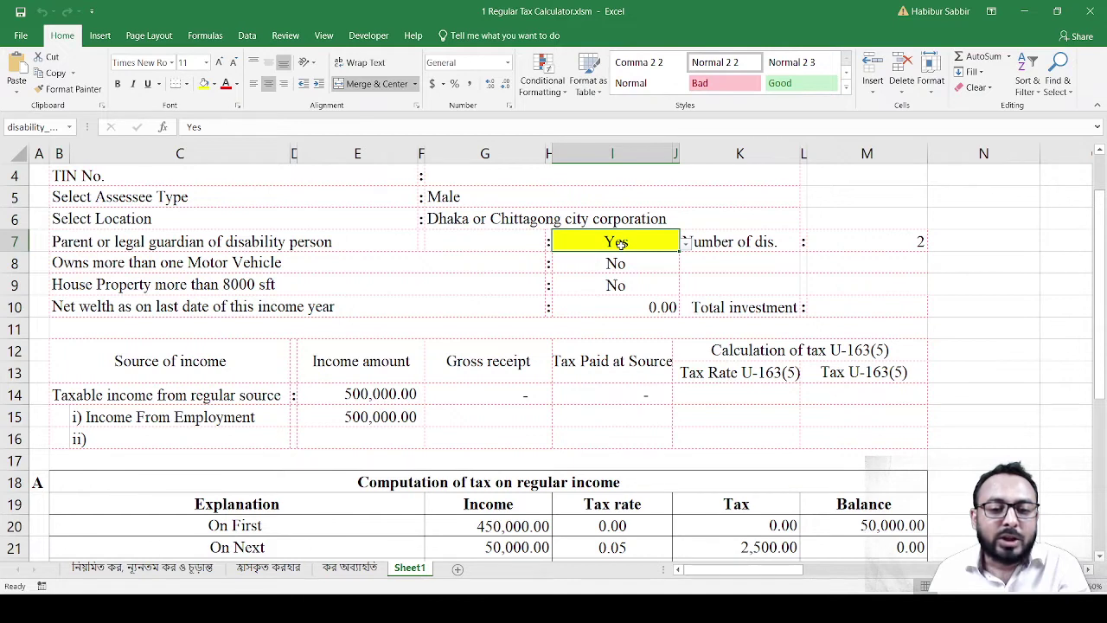
Set Parent or legal guardian of disability person to No and the number of disabled persons to 0
left_click(619, 264)
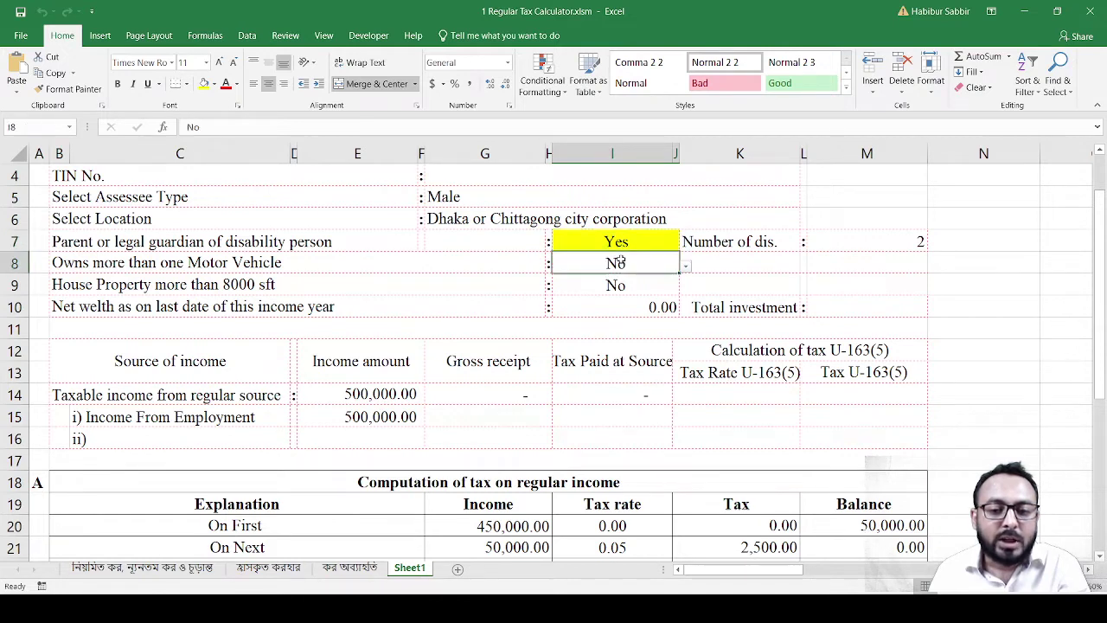
left_click(664, 246)
left_click(685, 243)
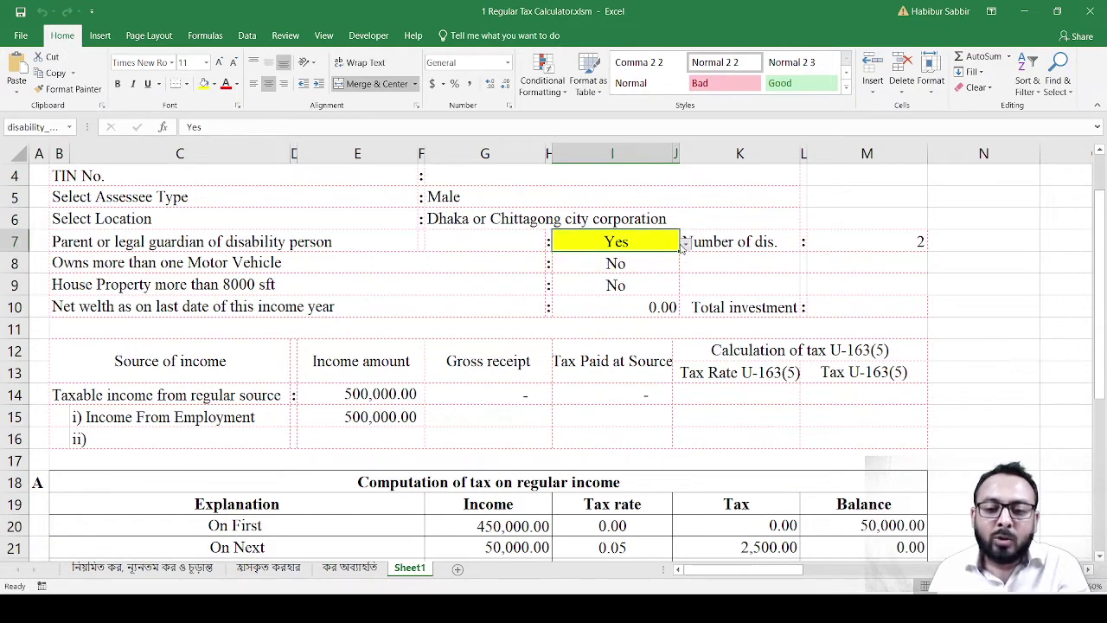
left_click(626, 277)
left_click(862, 241)
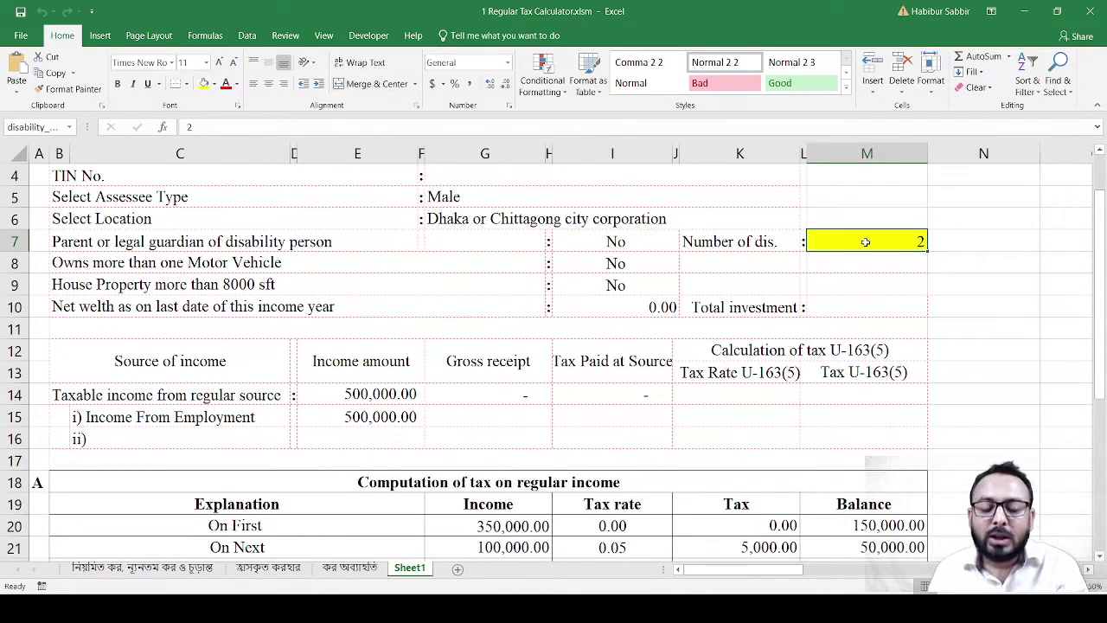
type("2")
left_click(955, 260)
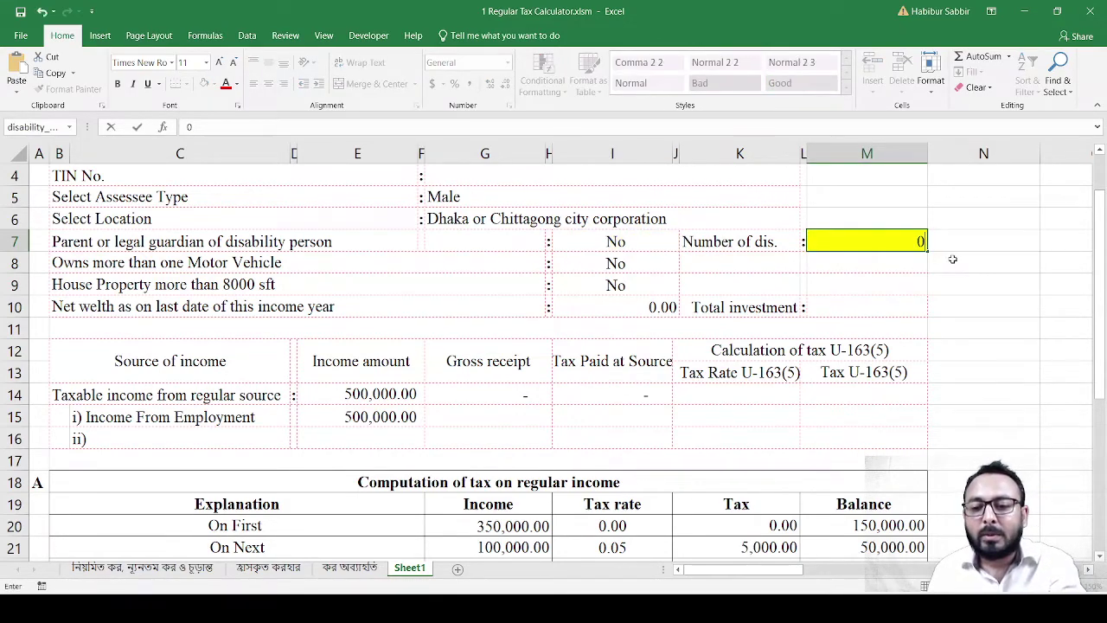
Set House Property more than 8000 sft to Yes
left_click(605, 266)
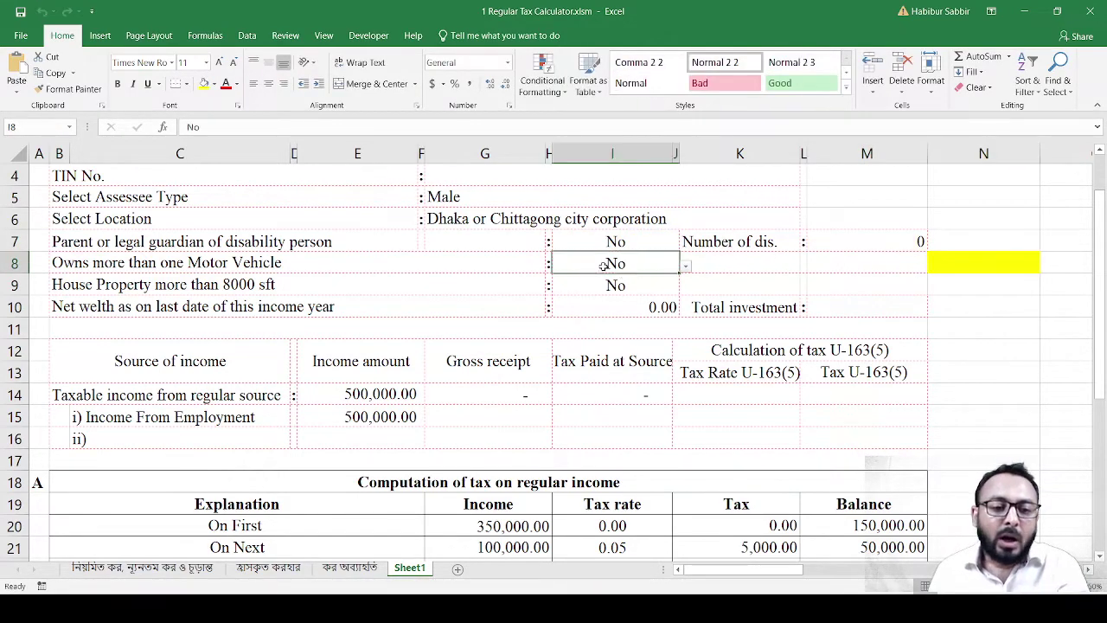
left_click(638, 285)
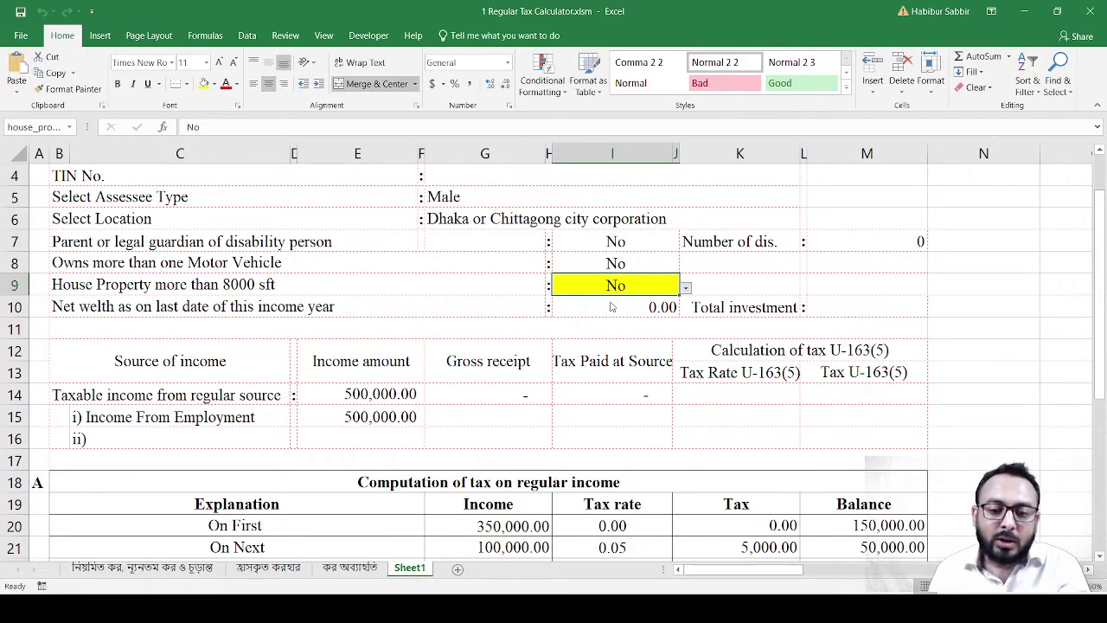
left_click(736, 284)
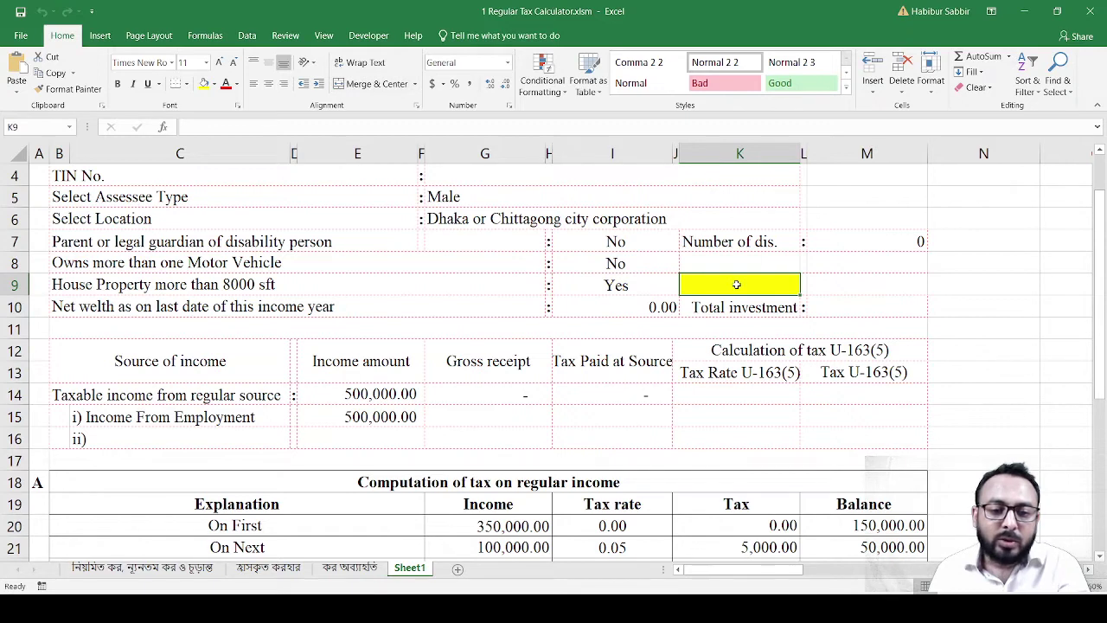
Enter 100000 as the total investment beside the net wealth field
left_click(610, 304)
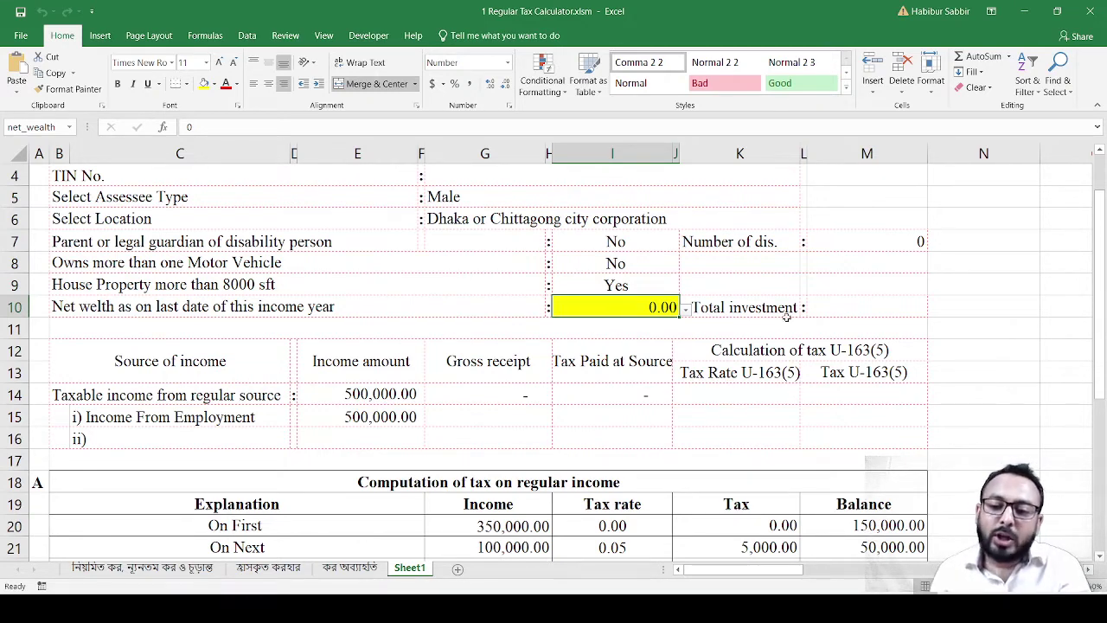
left_click(836, 310)
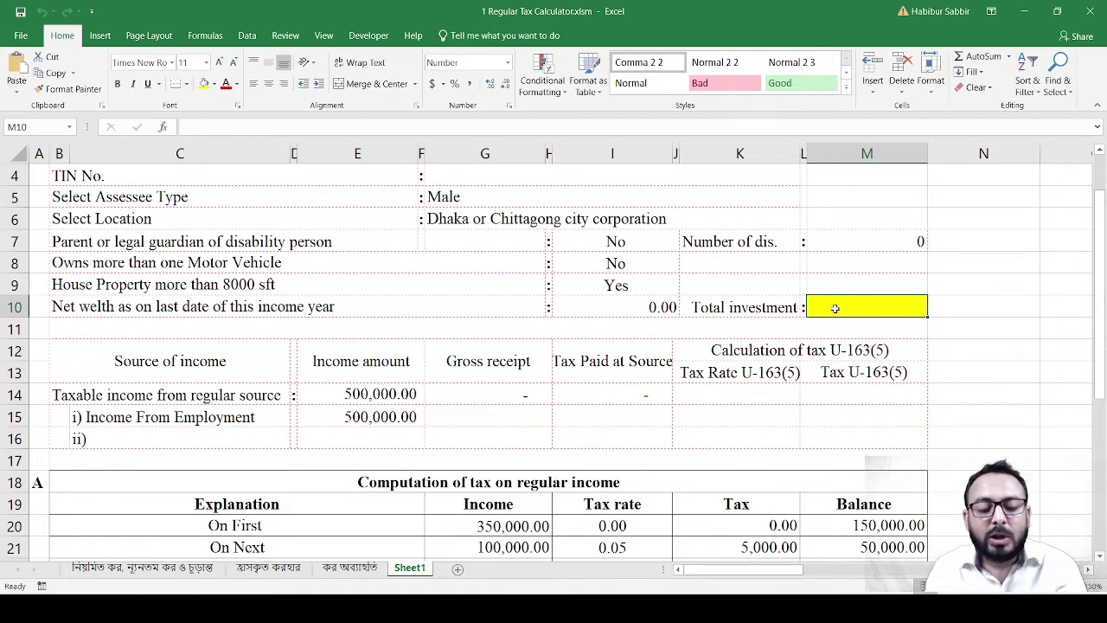
type("1")
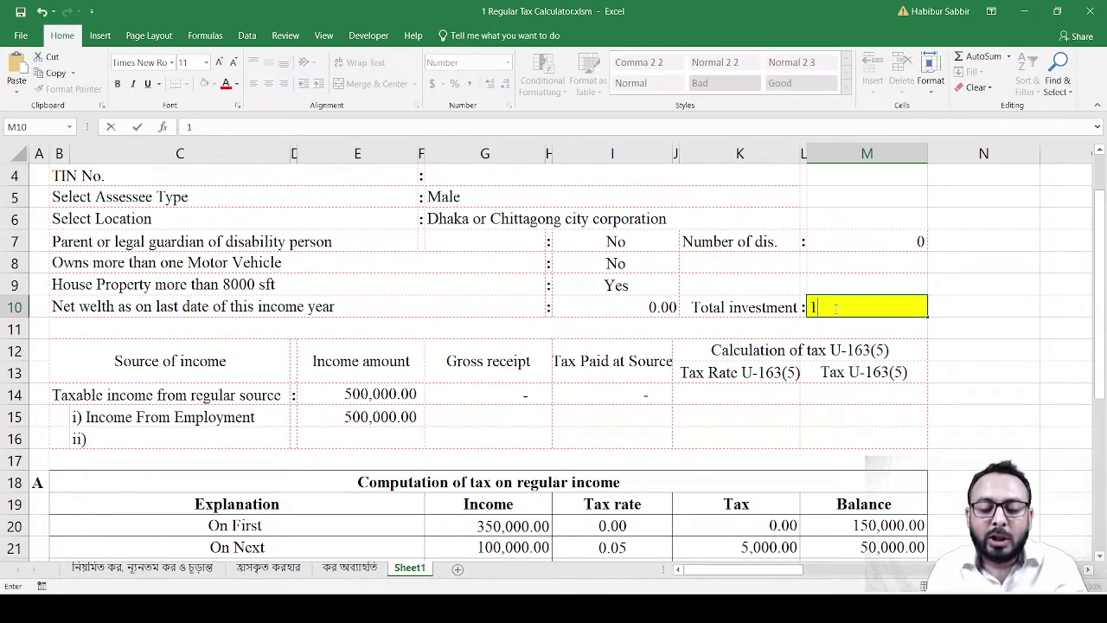
type("00000")
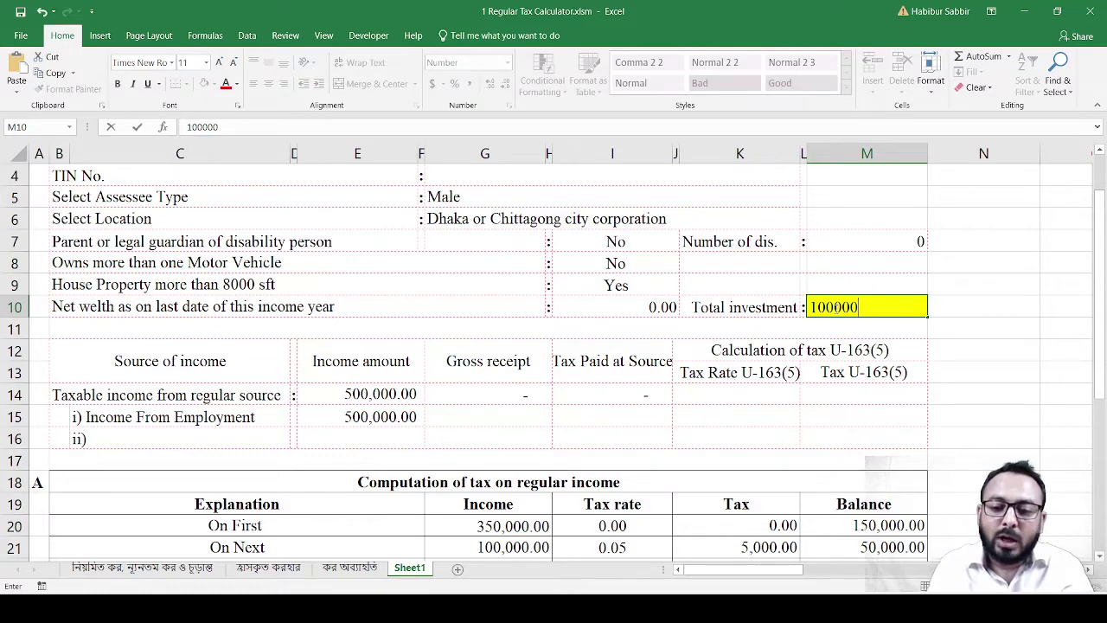
key("Return")
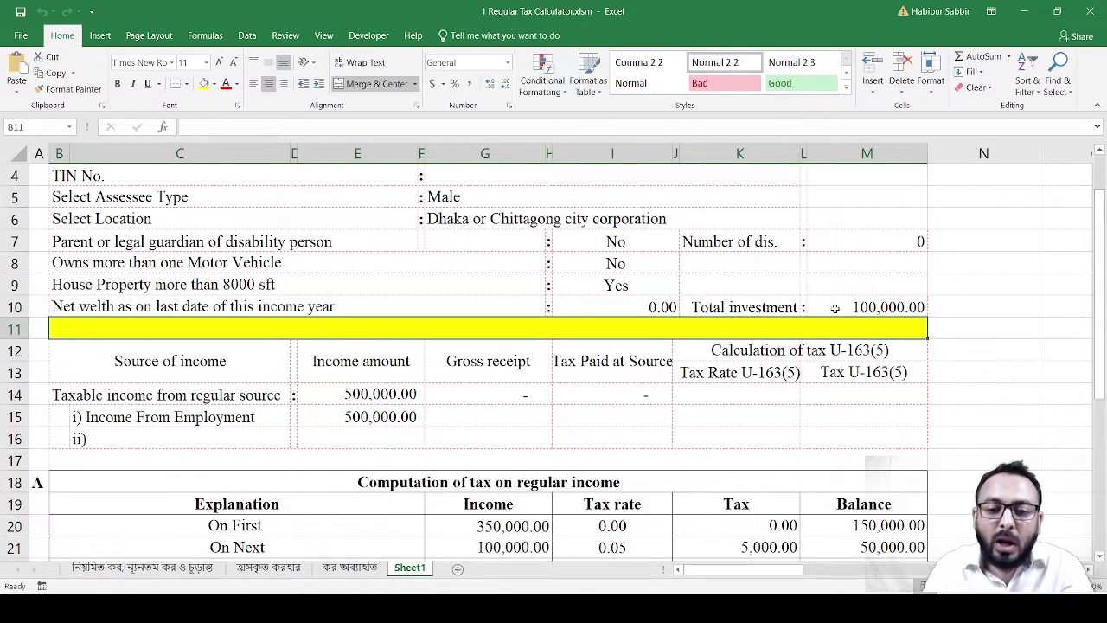
Review the net wealth field, the income from employment amount and the tax slabs on regular income
left_click(352, 311)
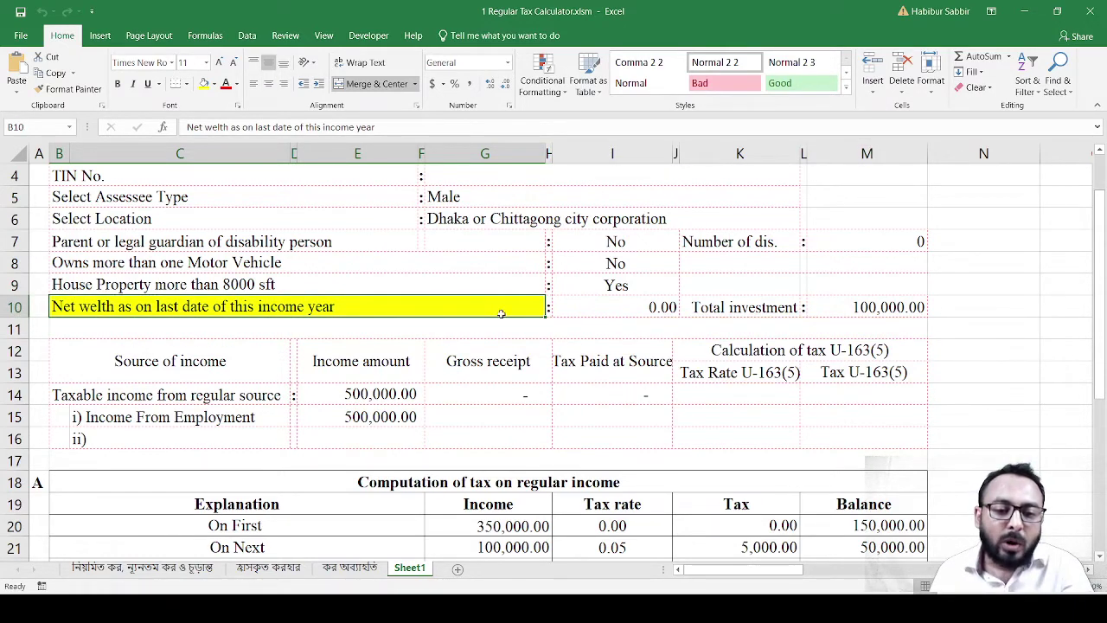
left_click(597, 309)
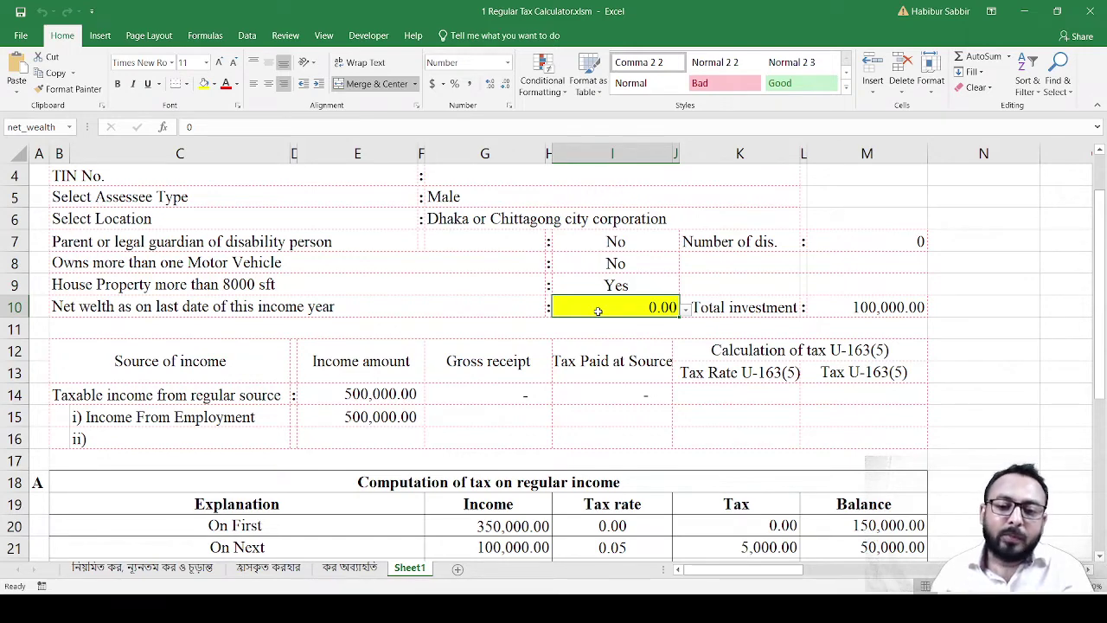
scroll(621, 322, "down", 2)
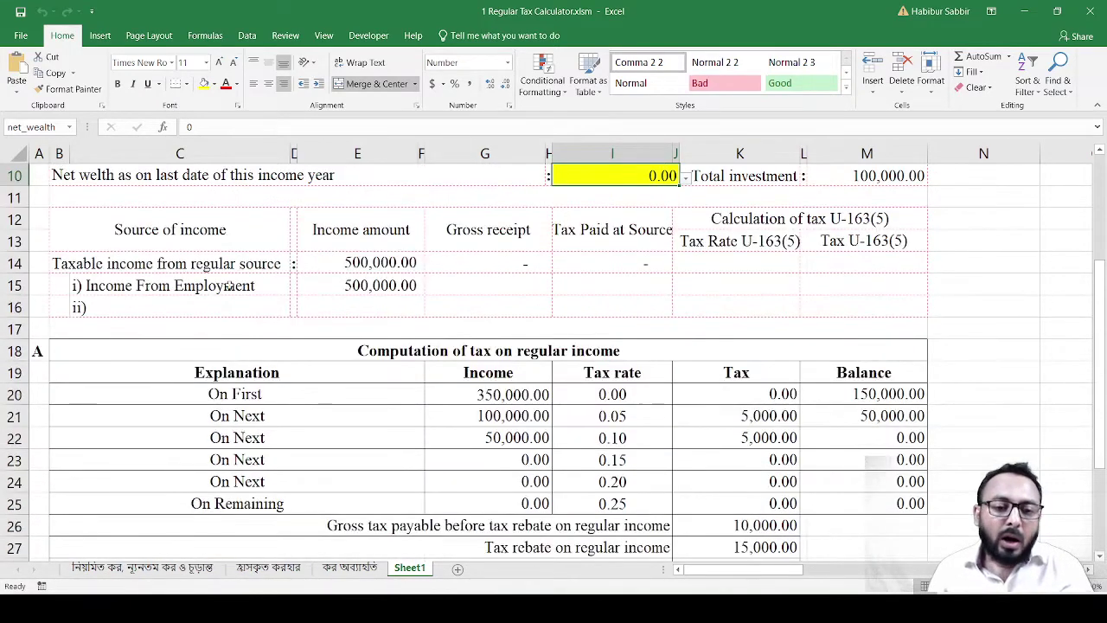
left_click(134, 264)
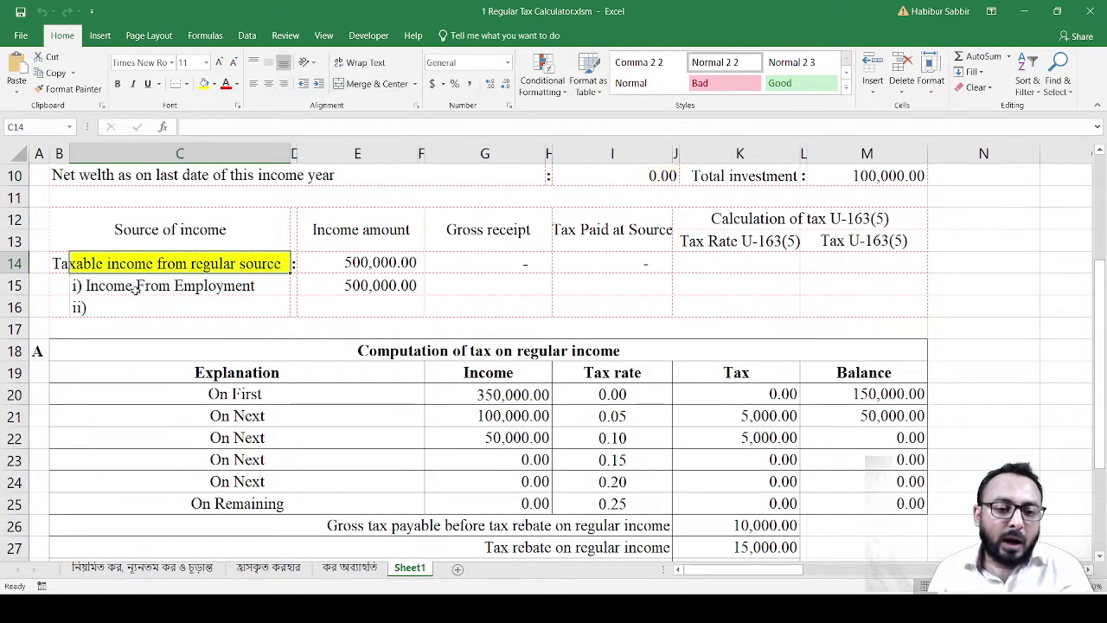
left_click(171, 287)
left_click(383, 286)
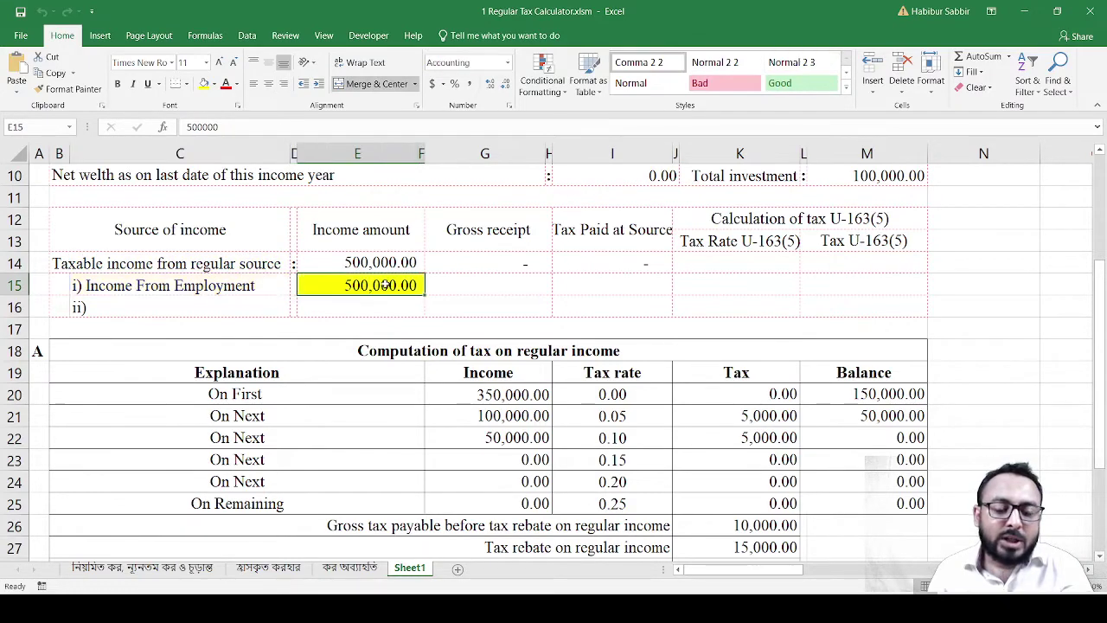
scroll(380, 286, "down", 1)
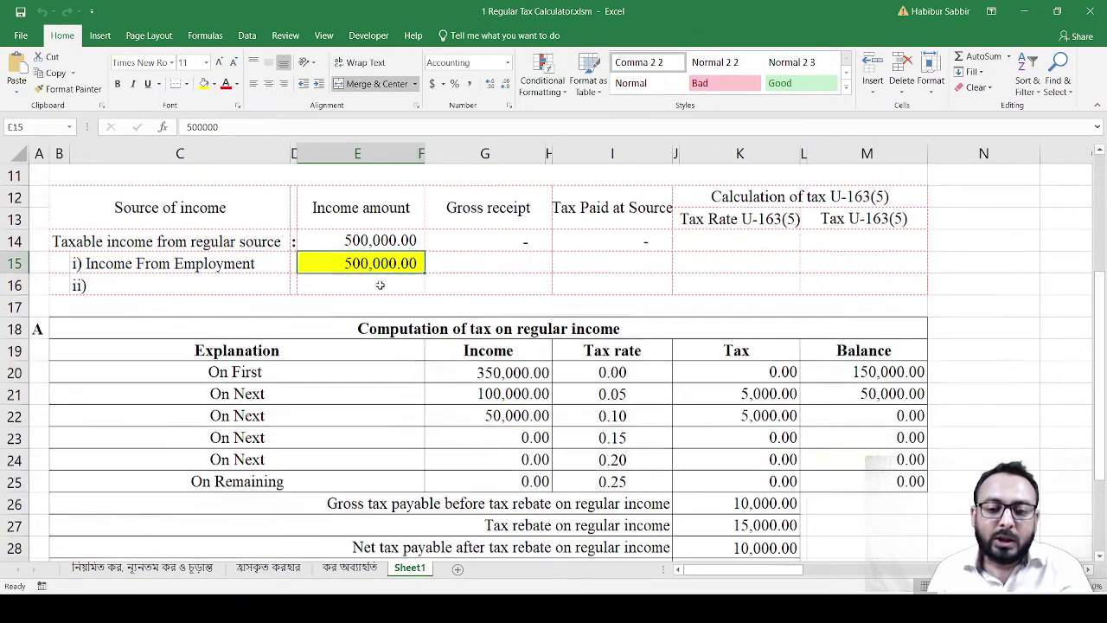
scroll(506, 337, "down", 2)
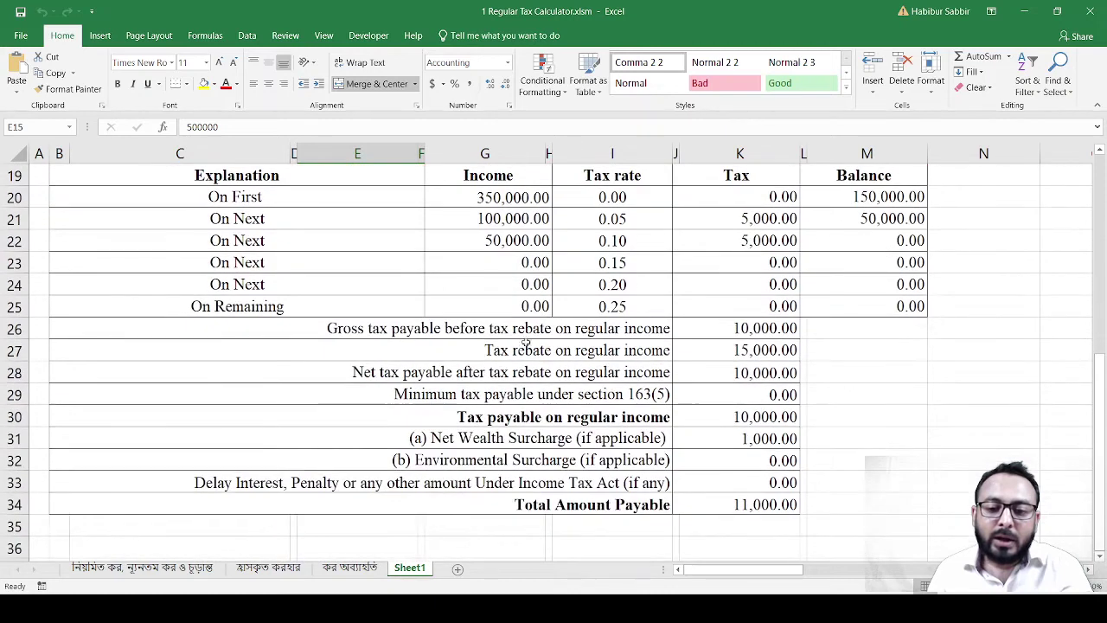
Examine the gross tax payable and the tax rebate on regular income against the total investment entry
left_click(734, 328)
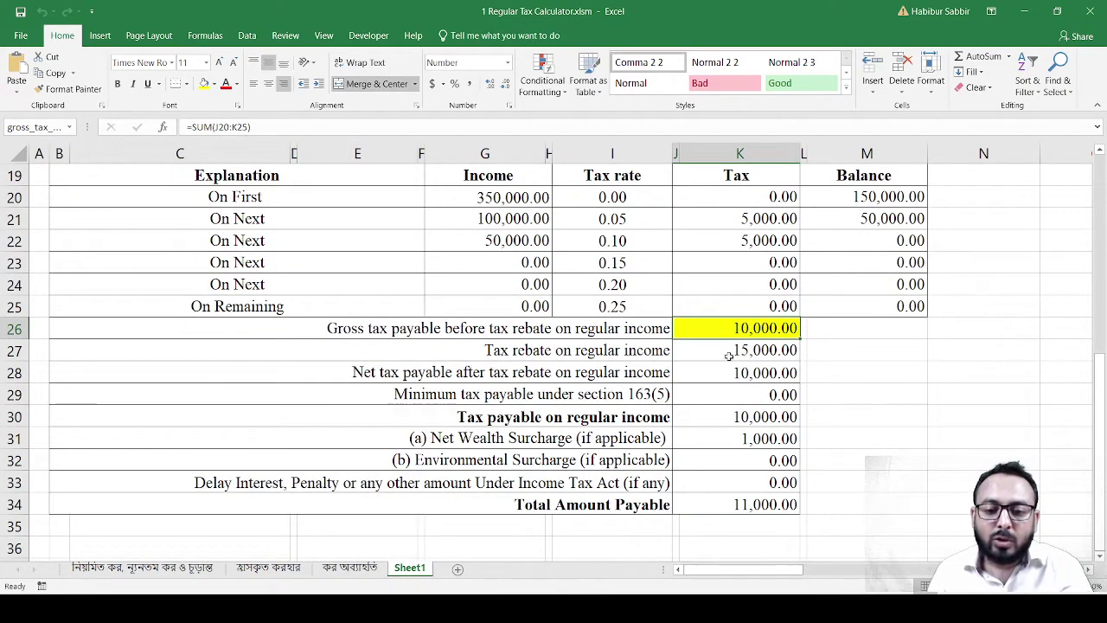
left_click(727, 359)
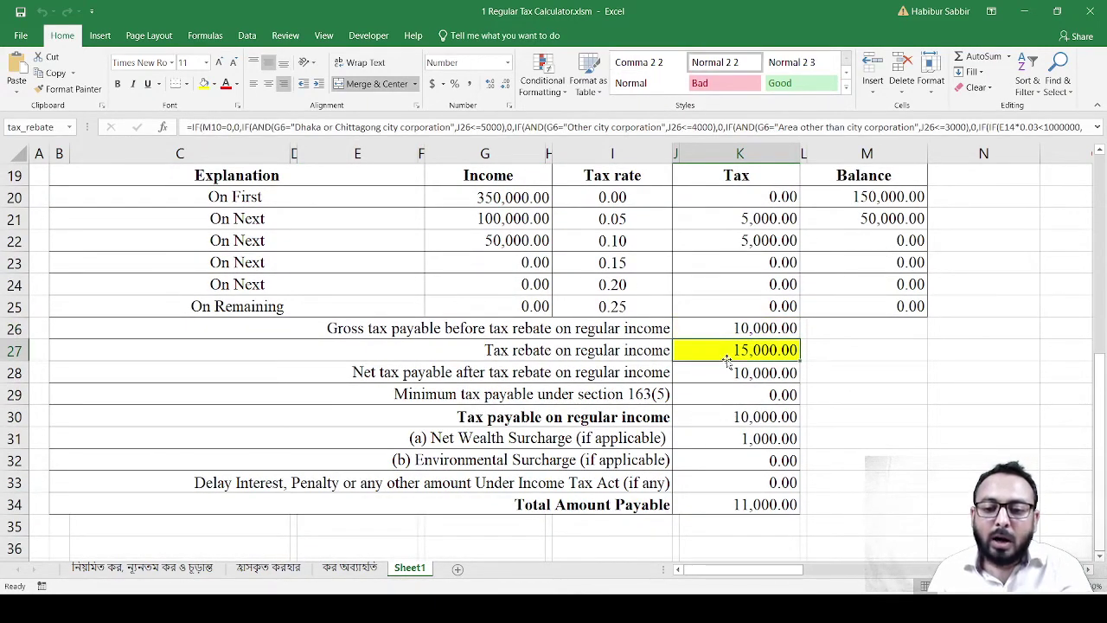
scroll(727, 361, "up", 5)
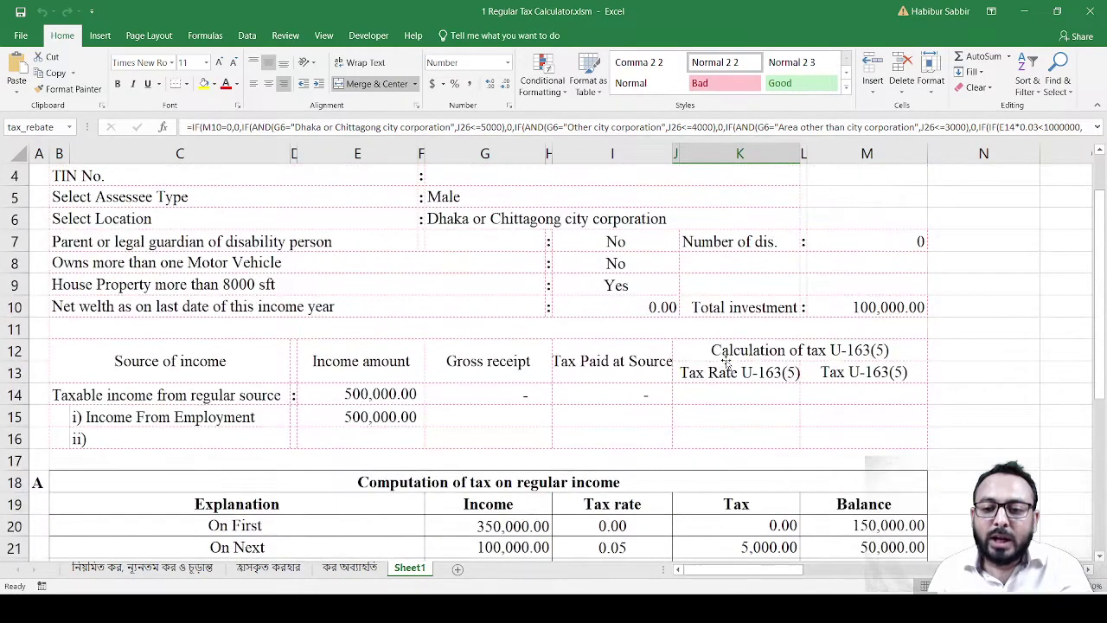
left_click(856, 300)
scroll(855, 297, "down", 3)
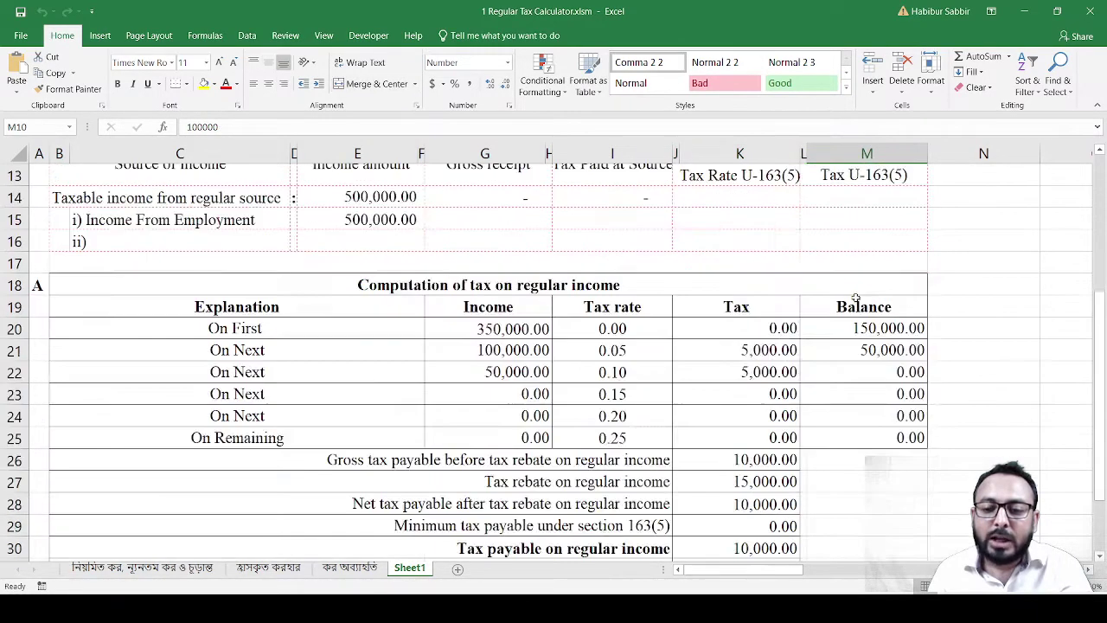
scroll(856, 297, "down", 3)
left_click(757, 284)
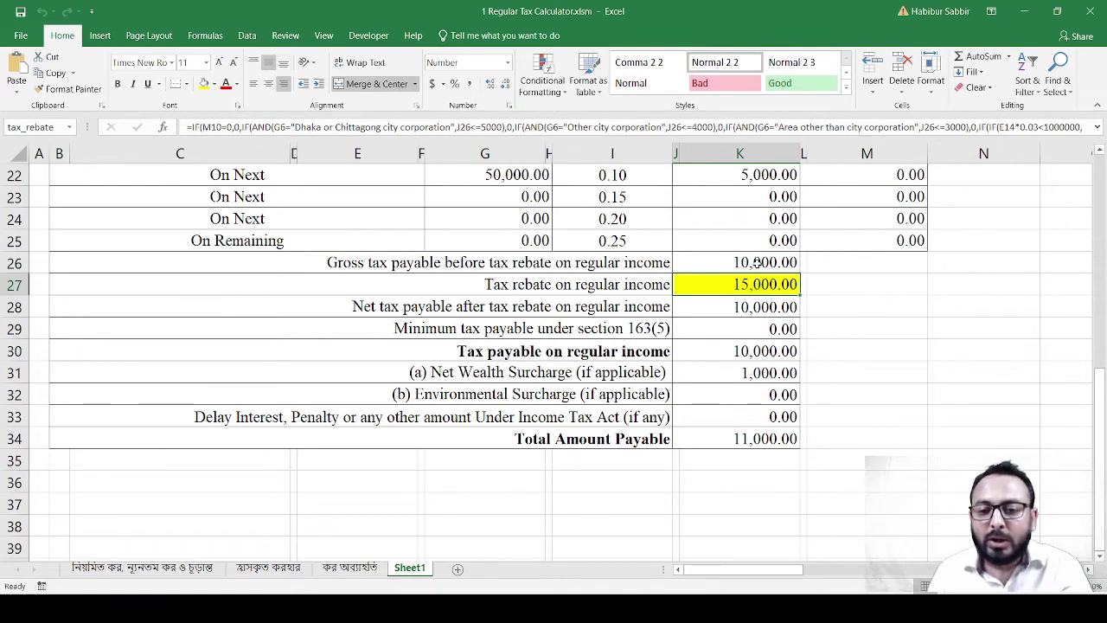
Compare the gross tax, the tax rebate and the net tax payable after rebate on regular income
left_click(755, 262)
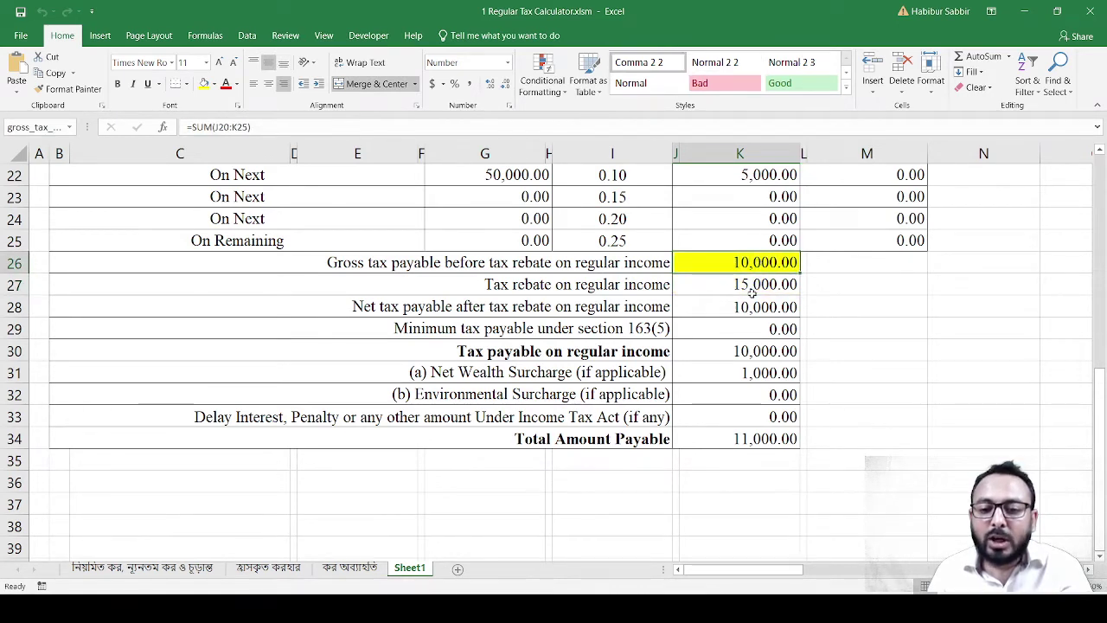
left_click(751, 305)
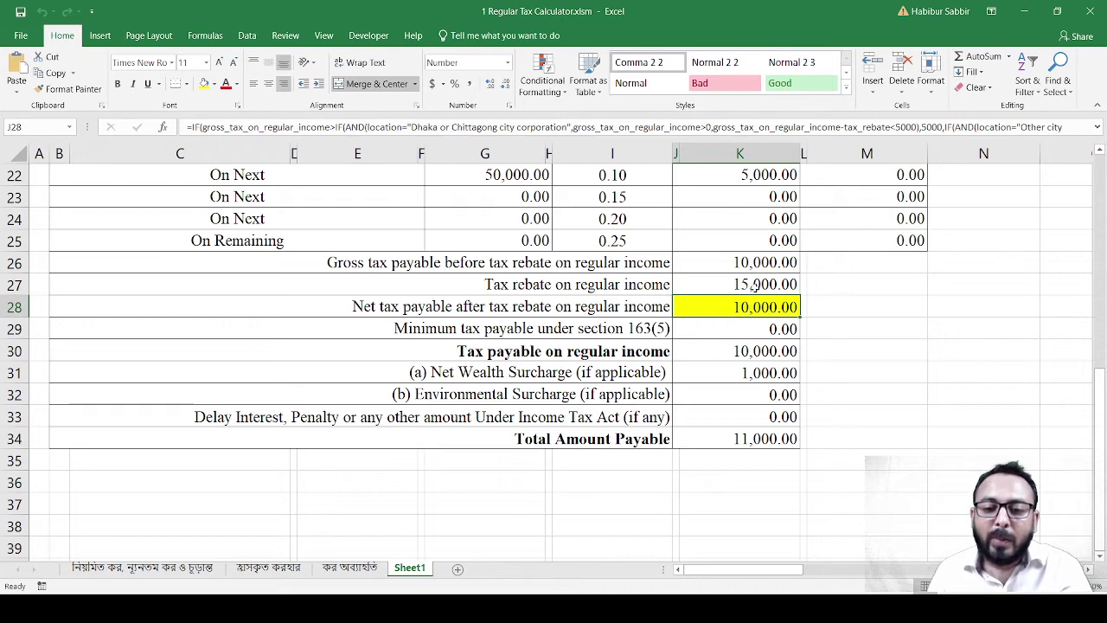
left_click(755, 286)
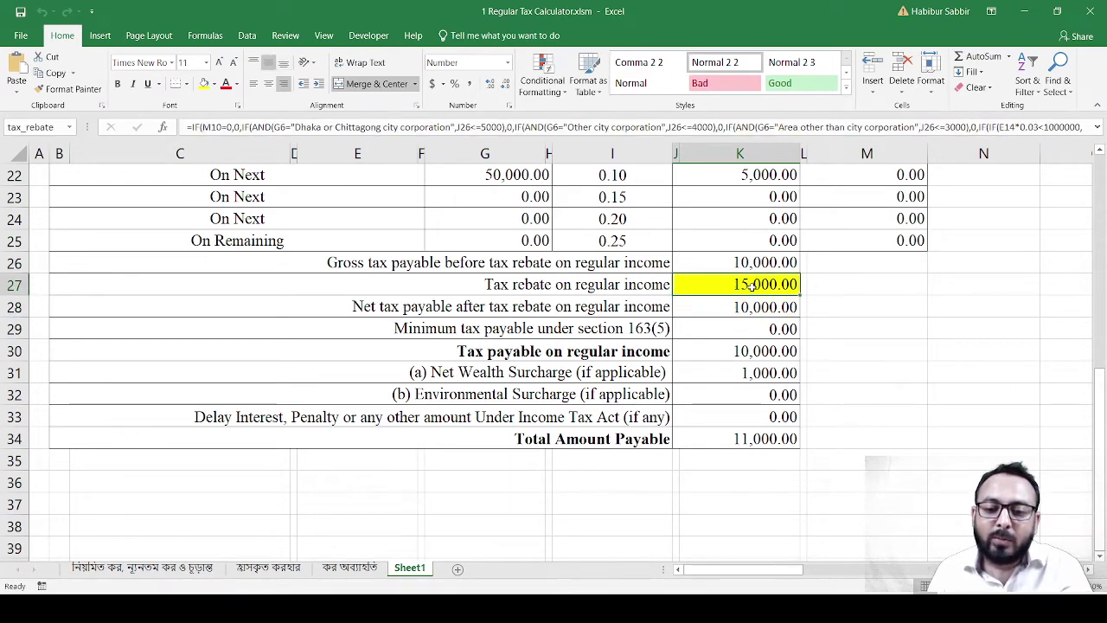
left_click(751, 307)
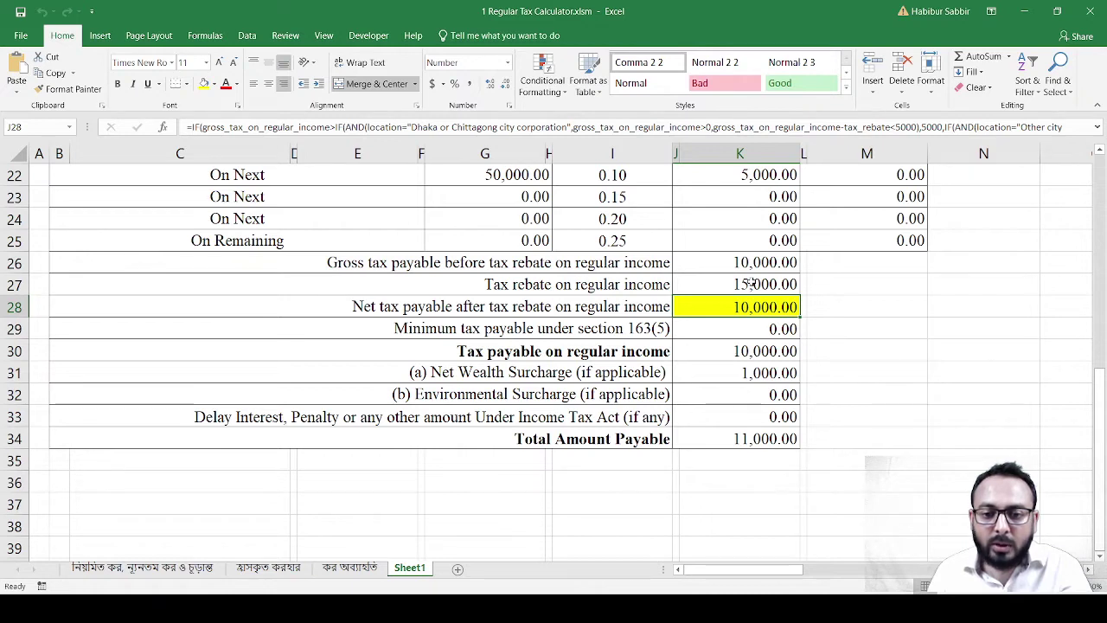
left_click(751, 284)
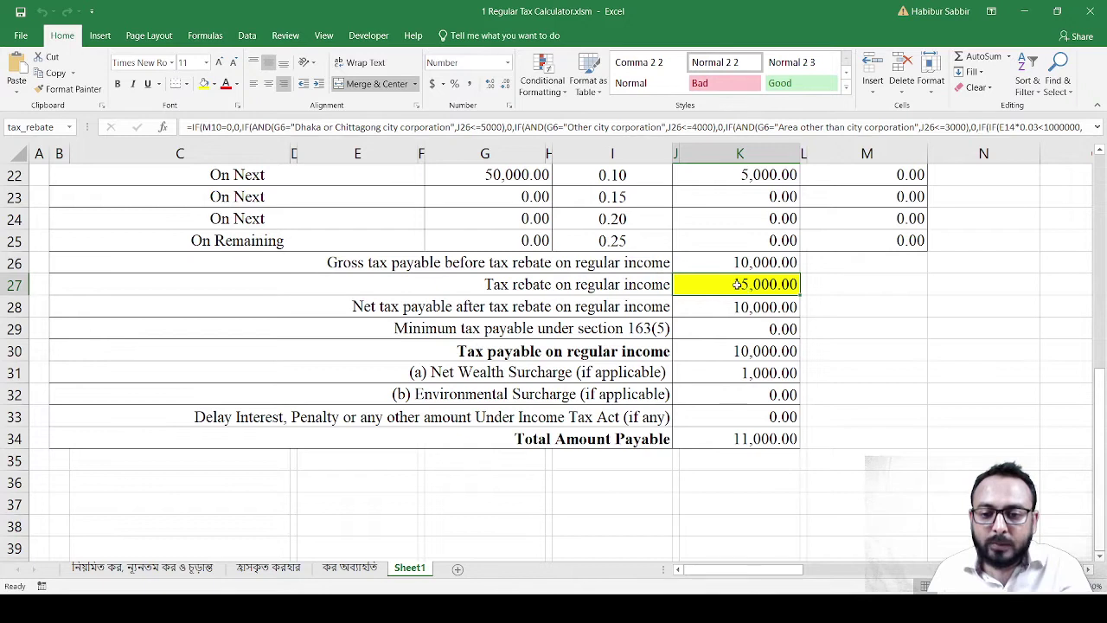
left_click(745, 306)
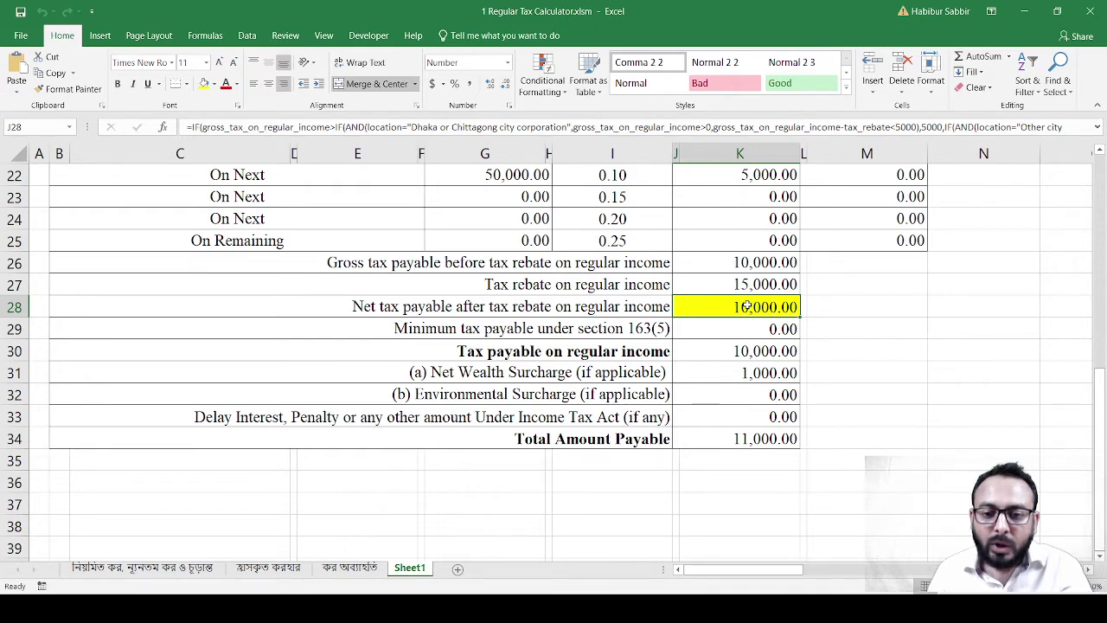
Inspect the minimum tax payable under section 163(5) and its source columns in the income table
scroll(745, 306, "up", 1)
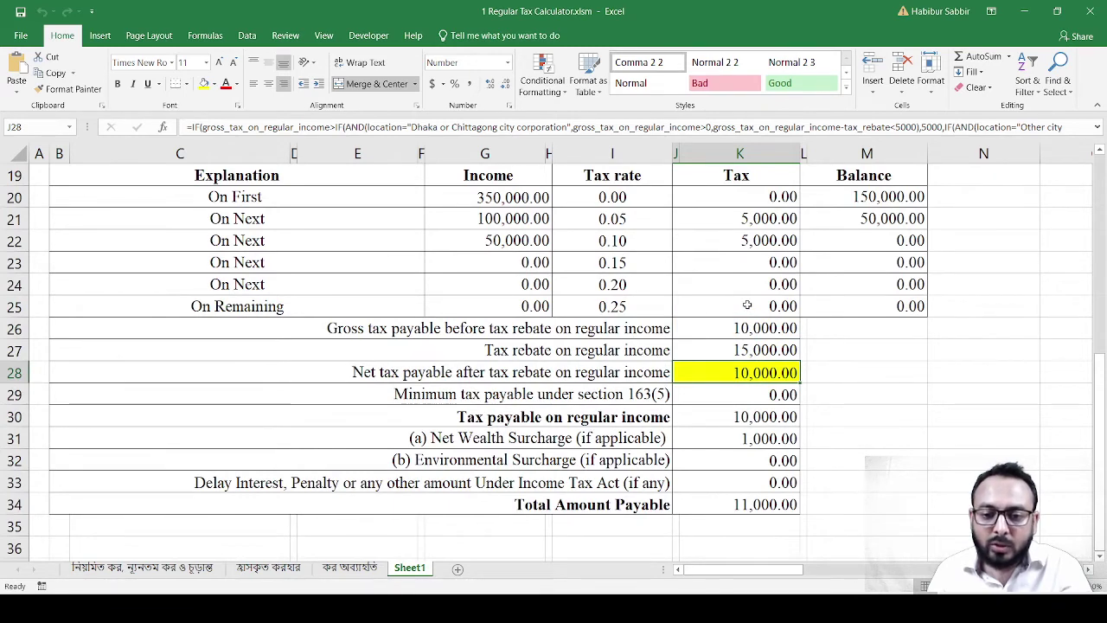
scroll(746, 305, "down", 2)
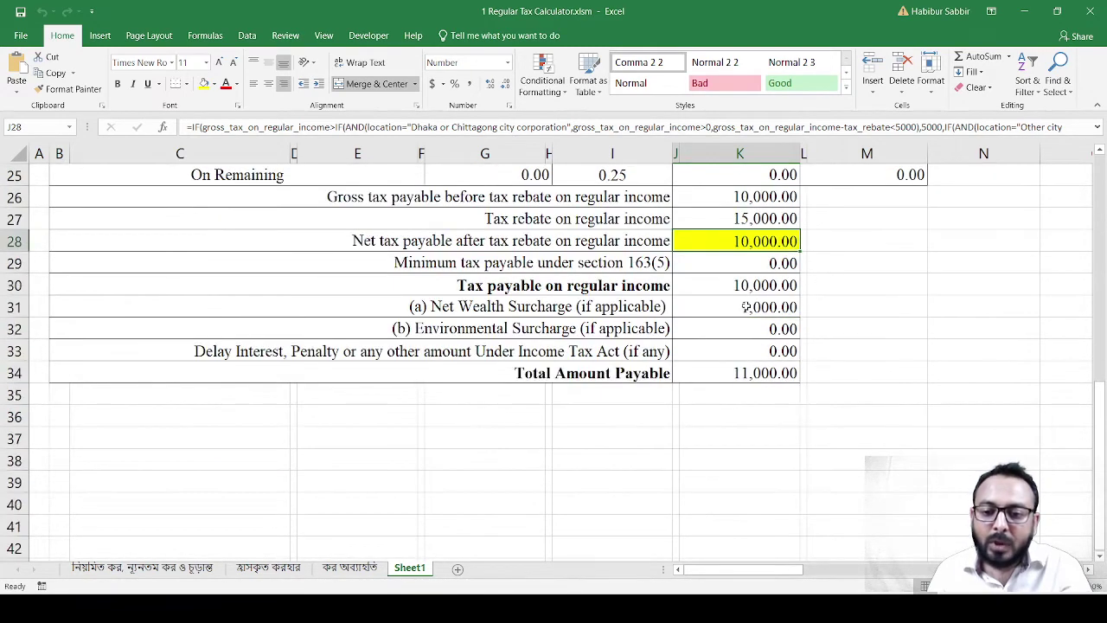
left_click(600, 266)
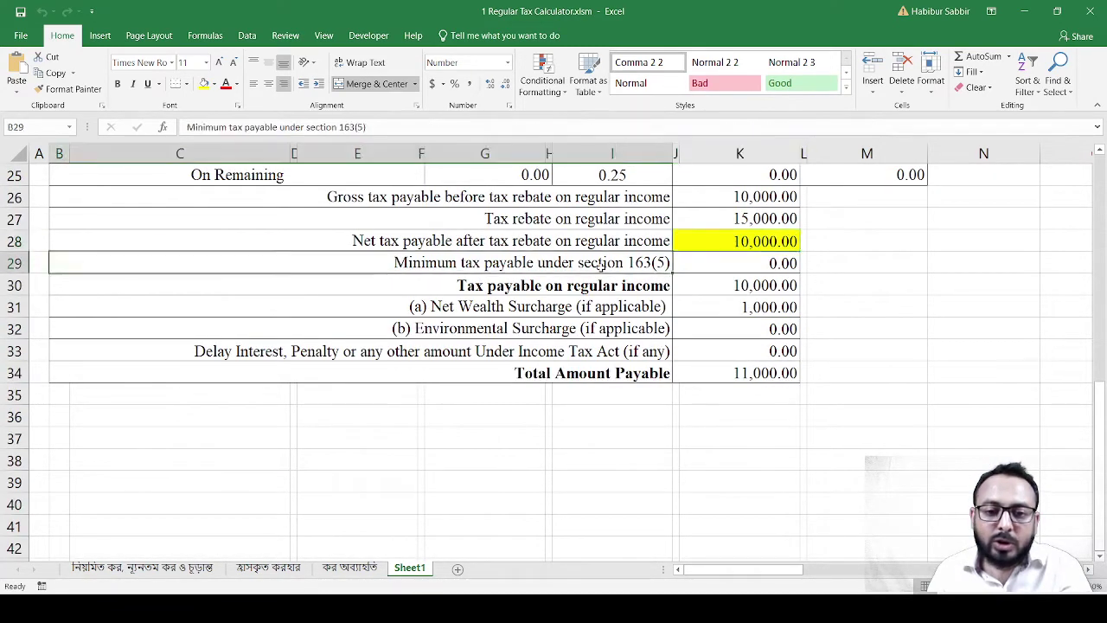
left_click(725, 271)
scroll(725, 271, "up", 8)
scroll(725, 271, "down", 2)
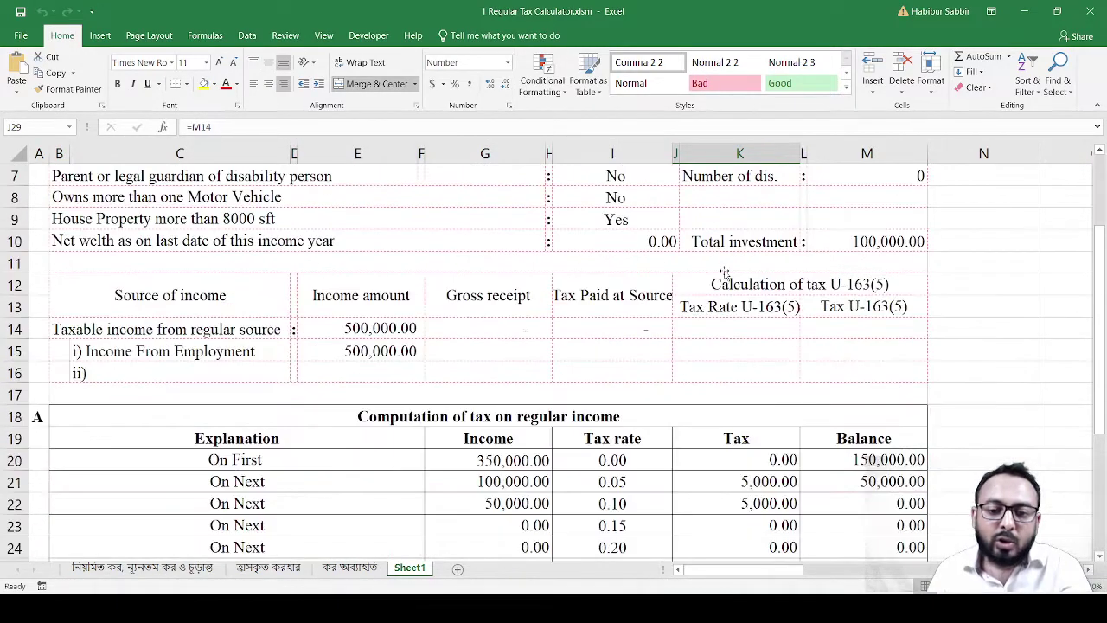
scroll(725, 271, "down", 2)
scroll(725, 273, "up", 1)
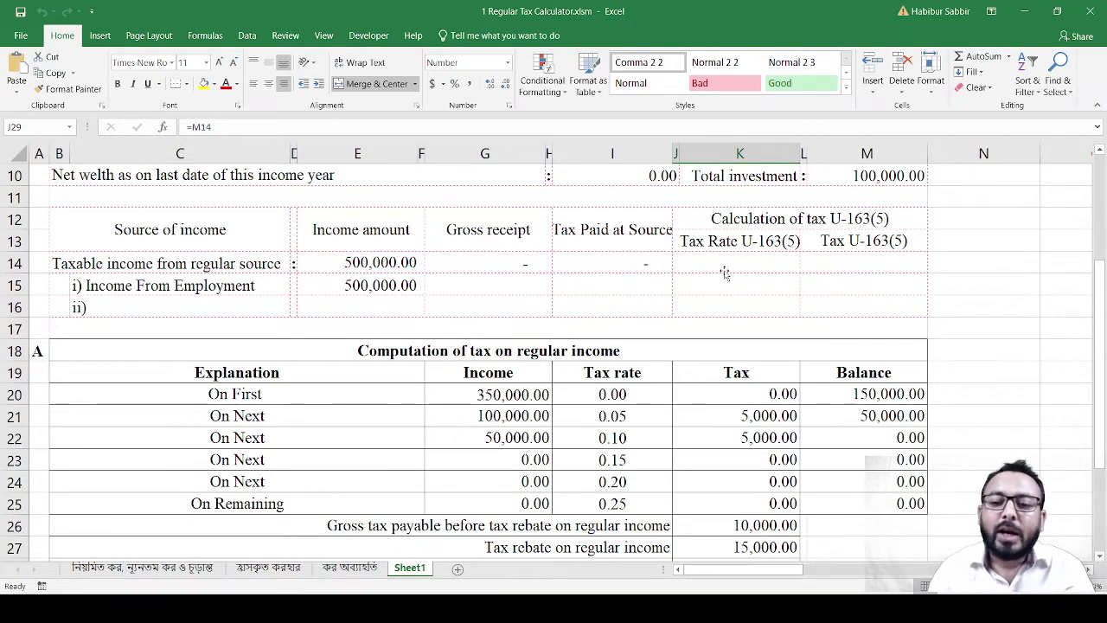
Examine the Tax Rate U-163(5) cells in the taxable regular income row and the rows beneath it
left_click(759, 261)
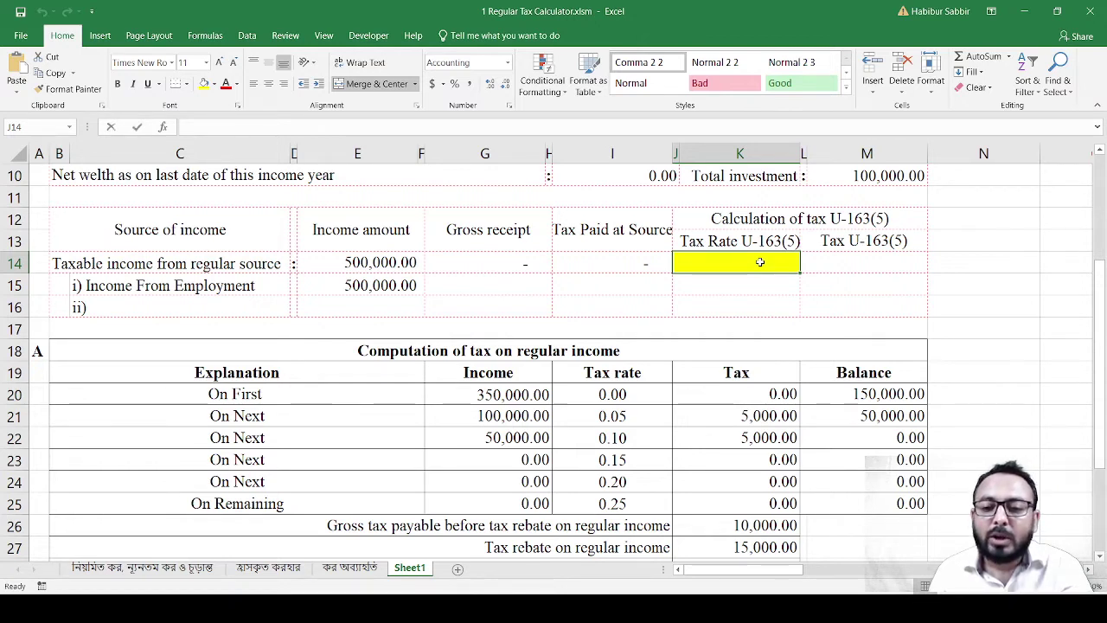
left_click(761, 310)
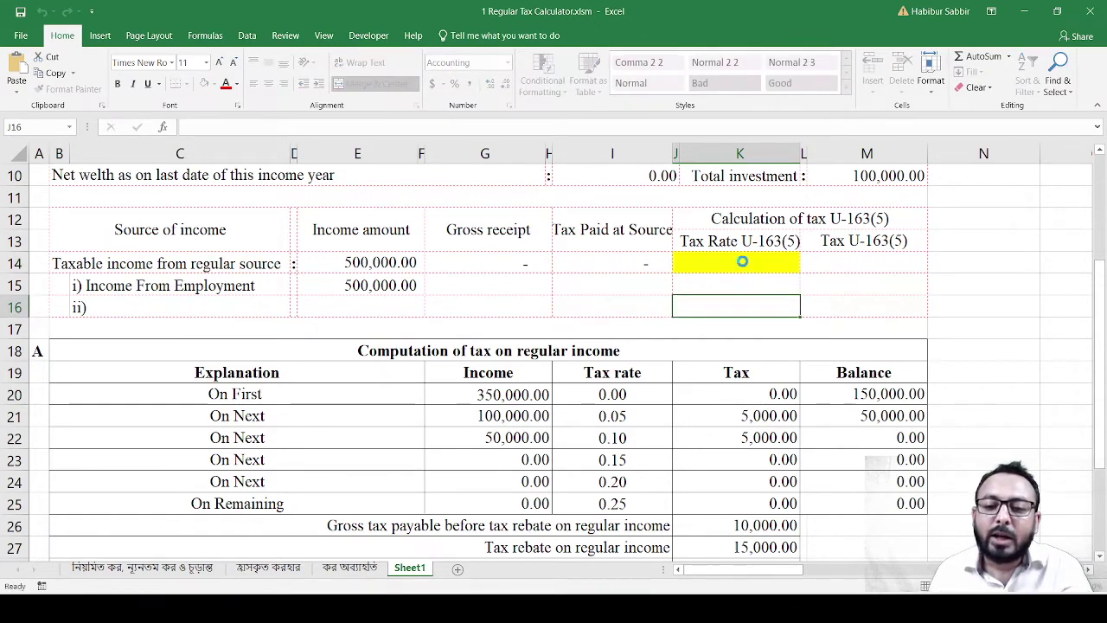
left_click(742, 261)
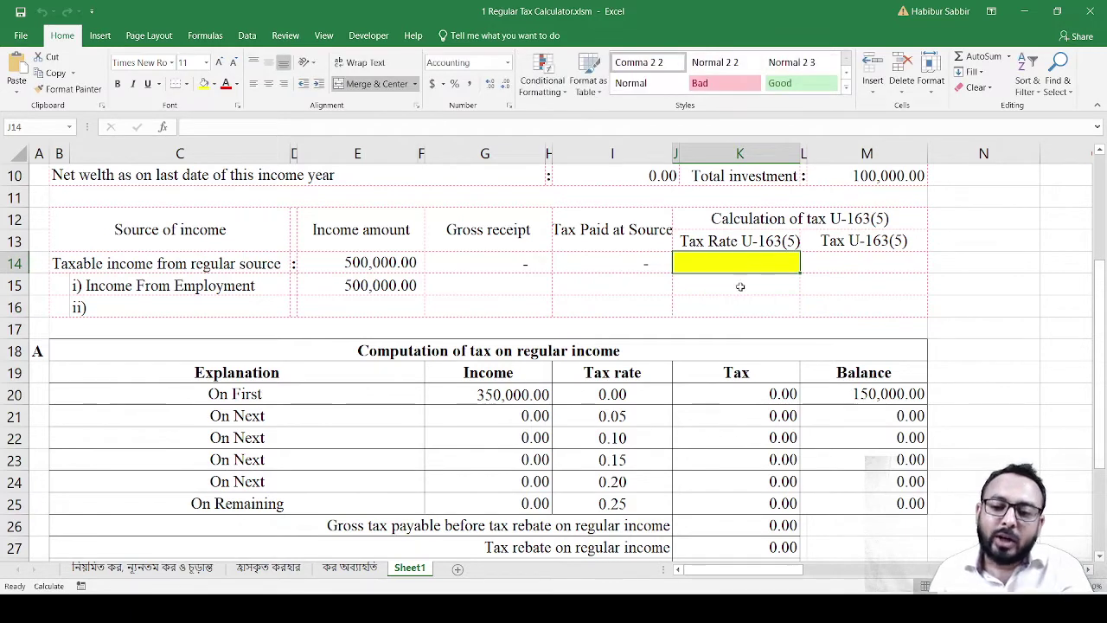
left_click(741, 286)
left_click(739, 266)
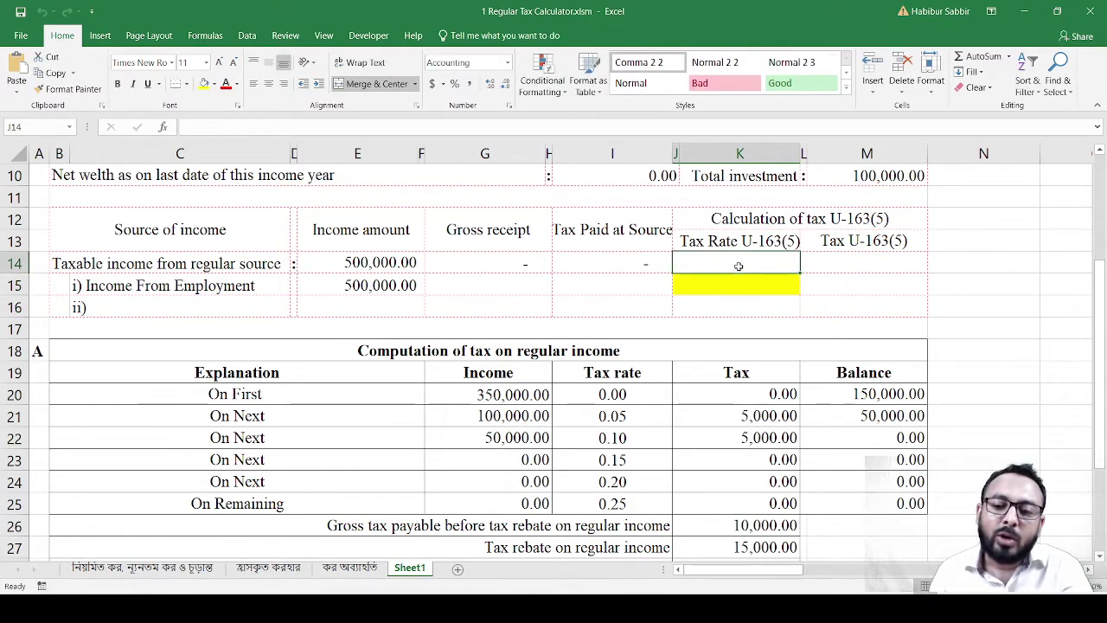
left_click(738, 287)
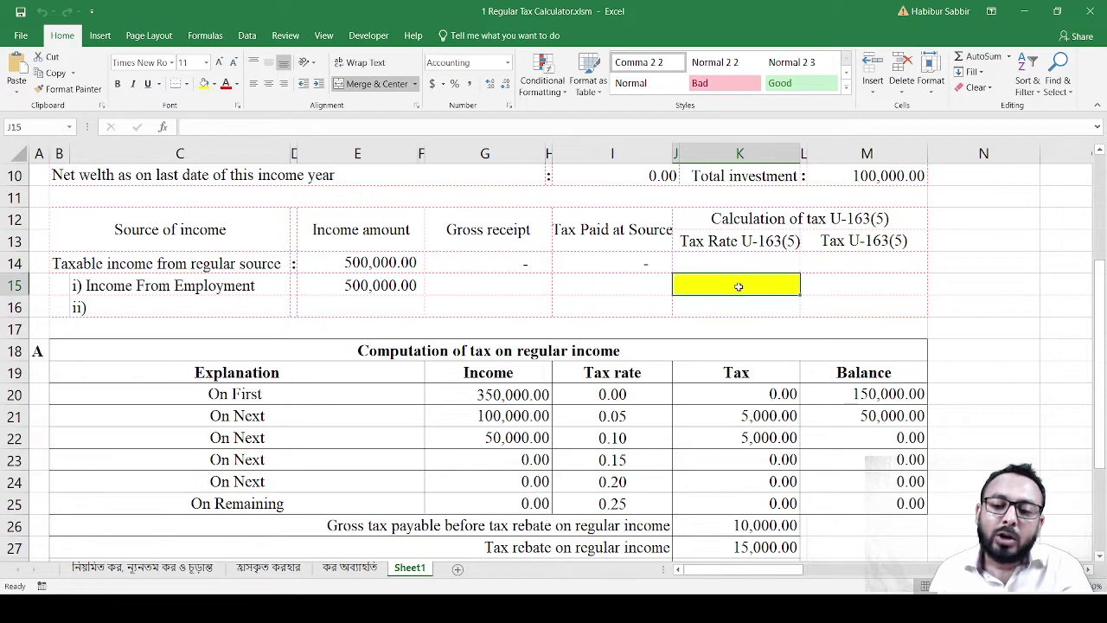
left_click(738, 265)
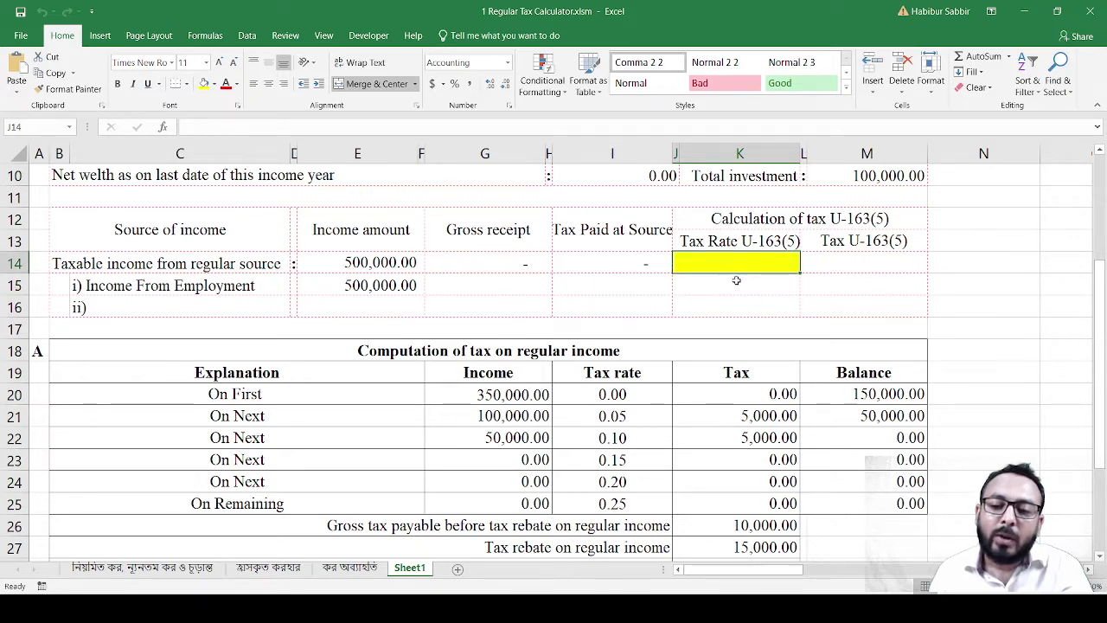
left_click(735, 280)
left_click(734, 262)
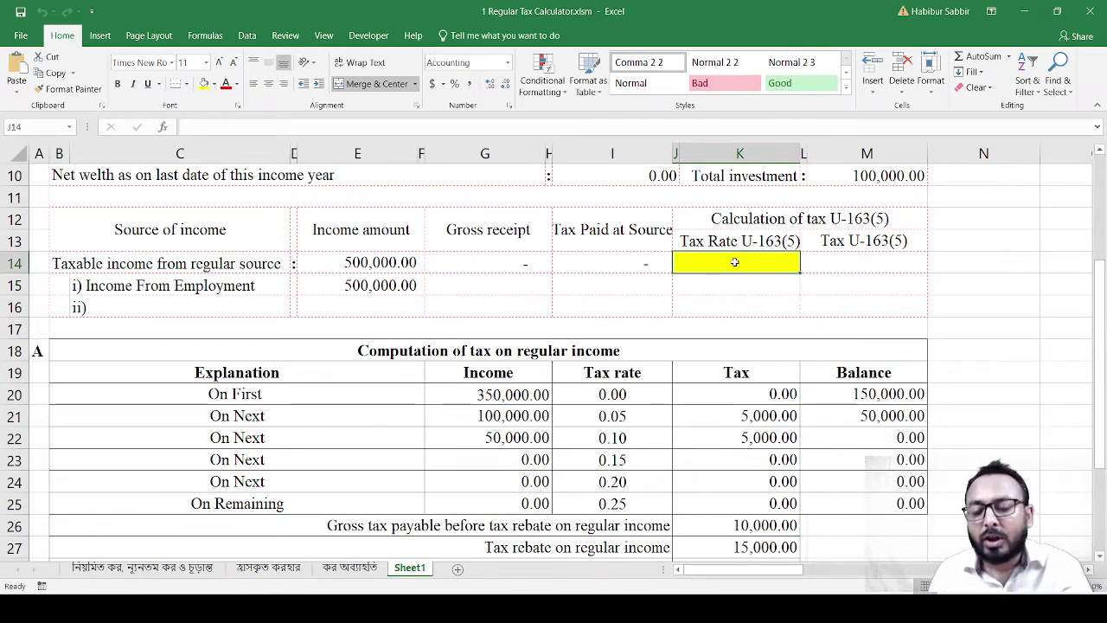
left_click(737, 282)
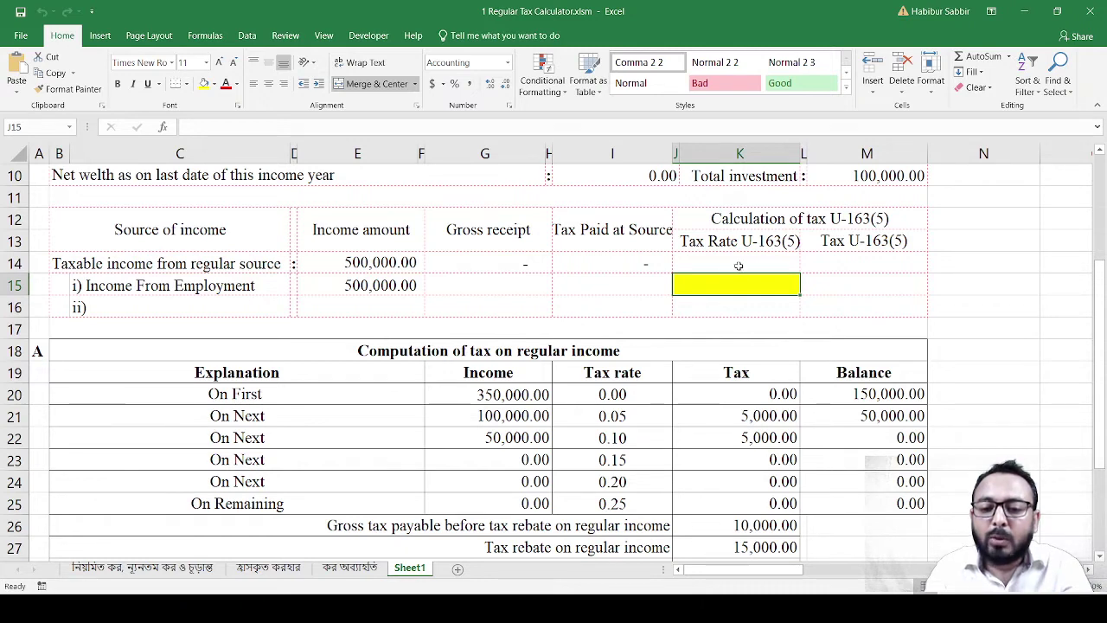
Set the Tax Rate U-163(5) for taxable income from regular source to .25
left_click(738, 266)
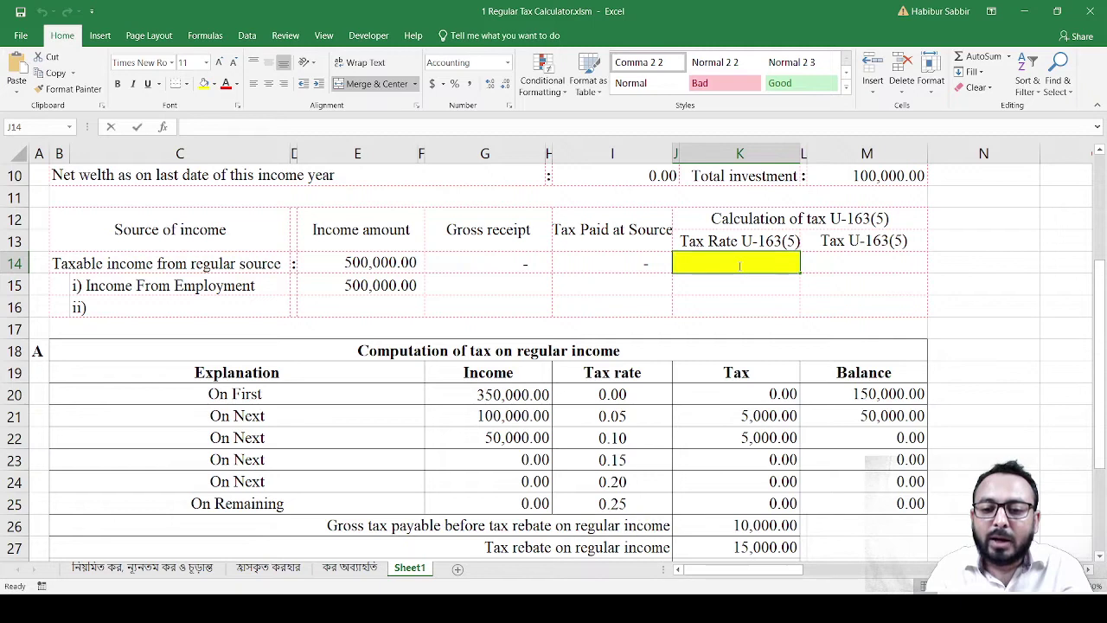
double_click(739, 265)
type(".")
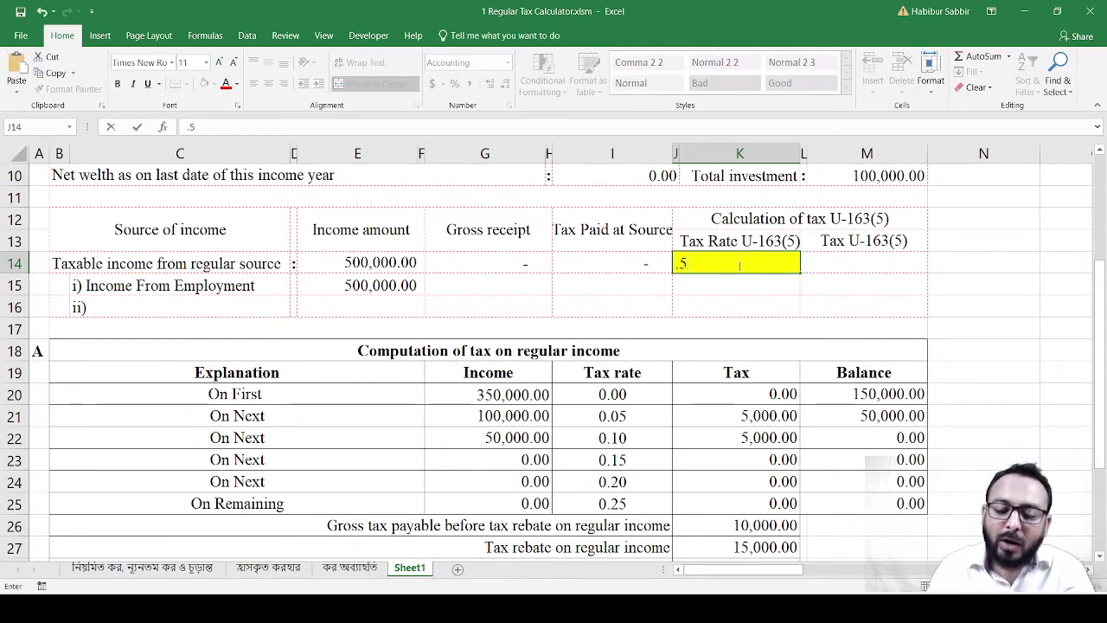
type("25")
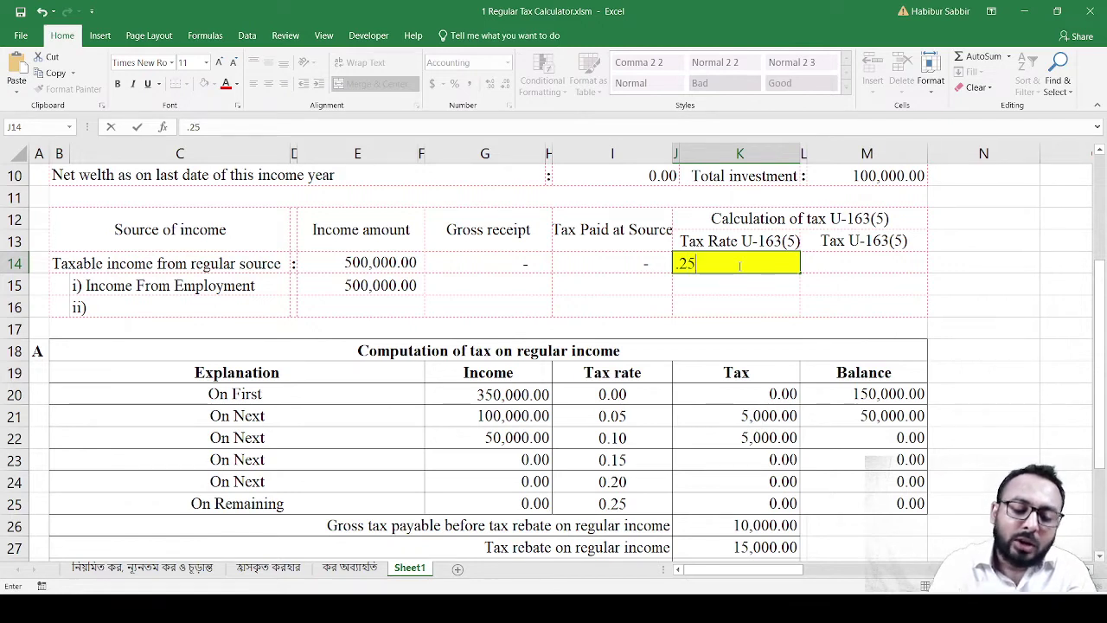
key("Tab")
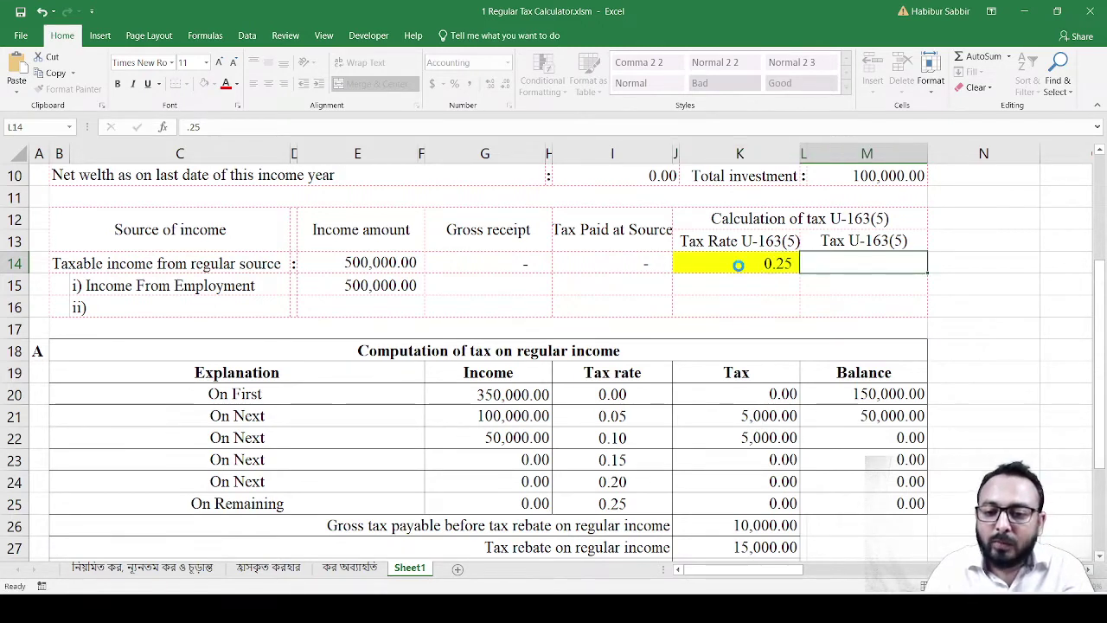
Calculate Tax U-163(5) in the regular source row as gross receipt times tax rate with =G14*J14
type("=")
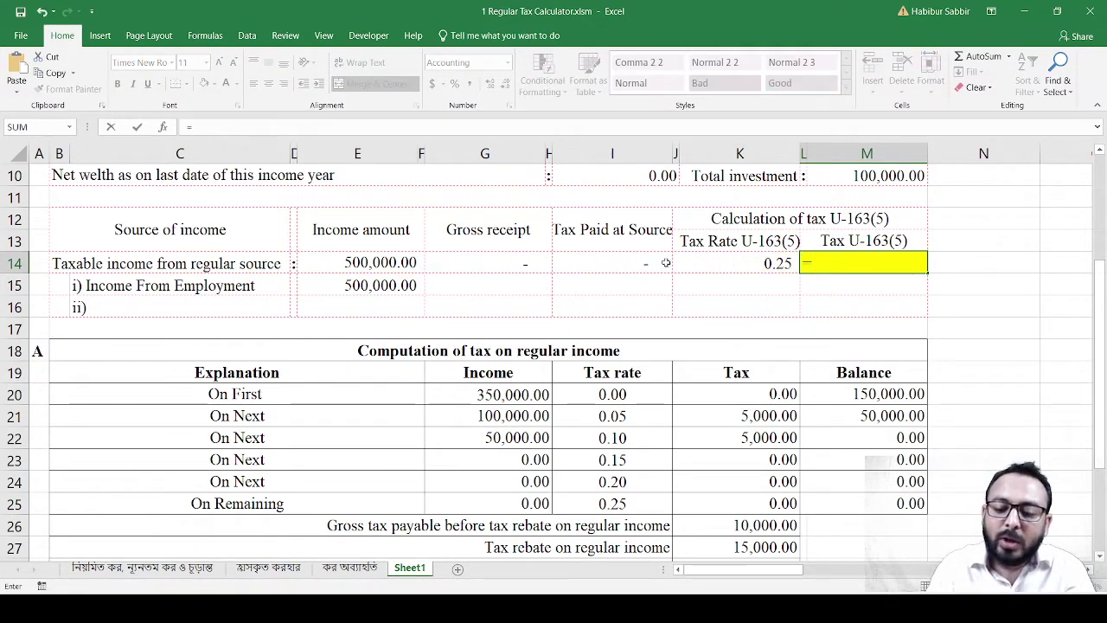
left_click(517, 263)
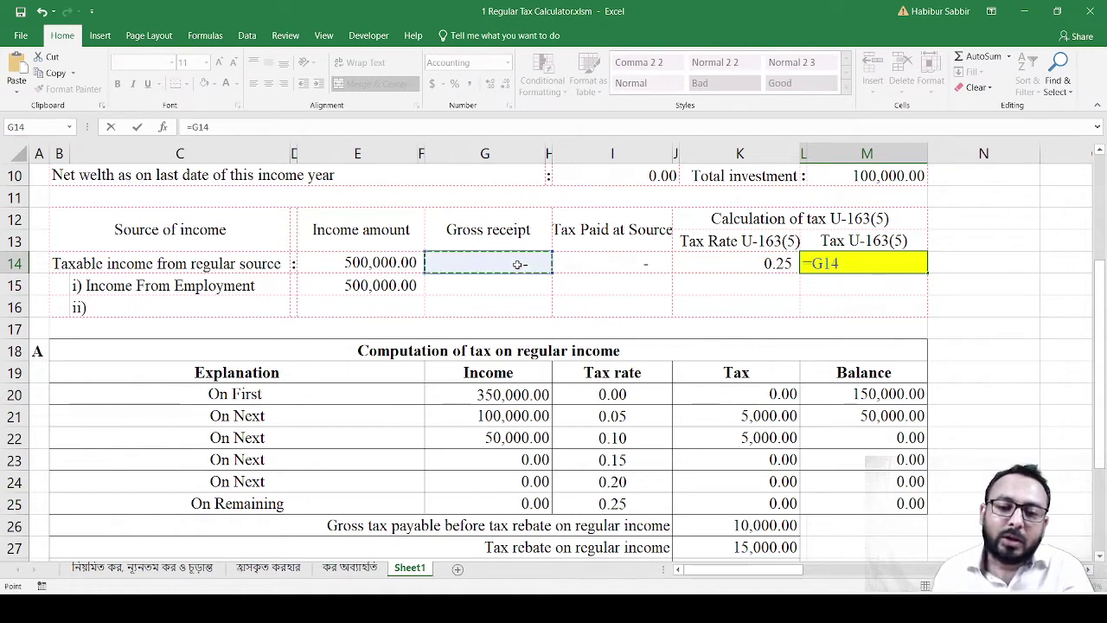
type("*")
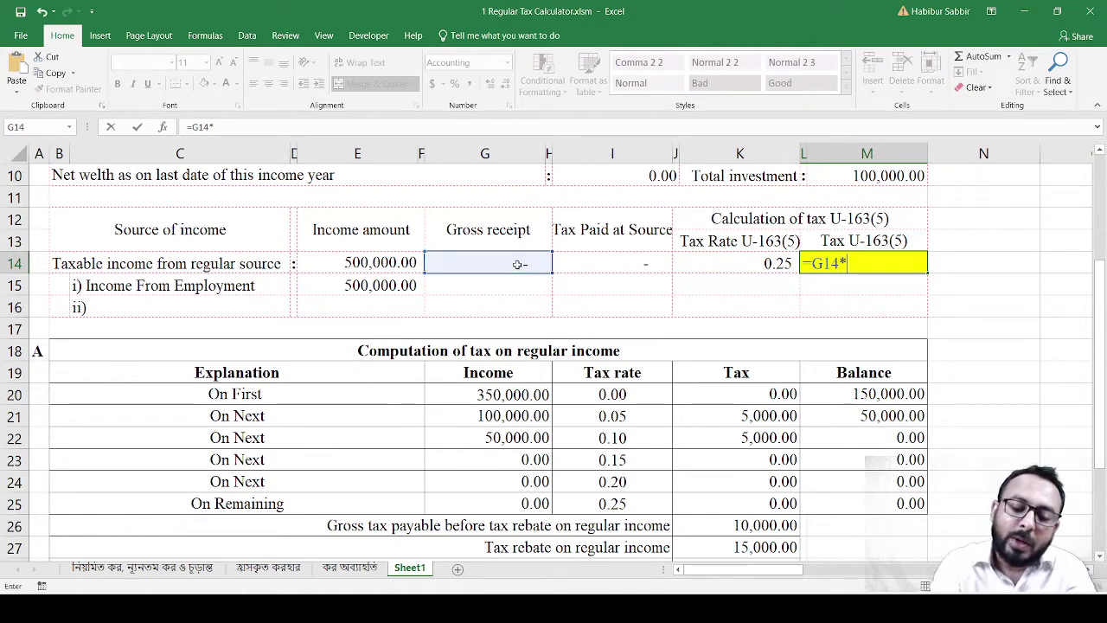
left_click(726, 268)
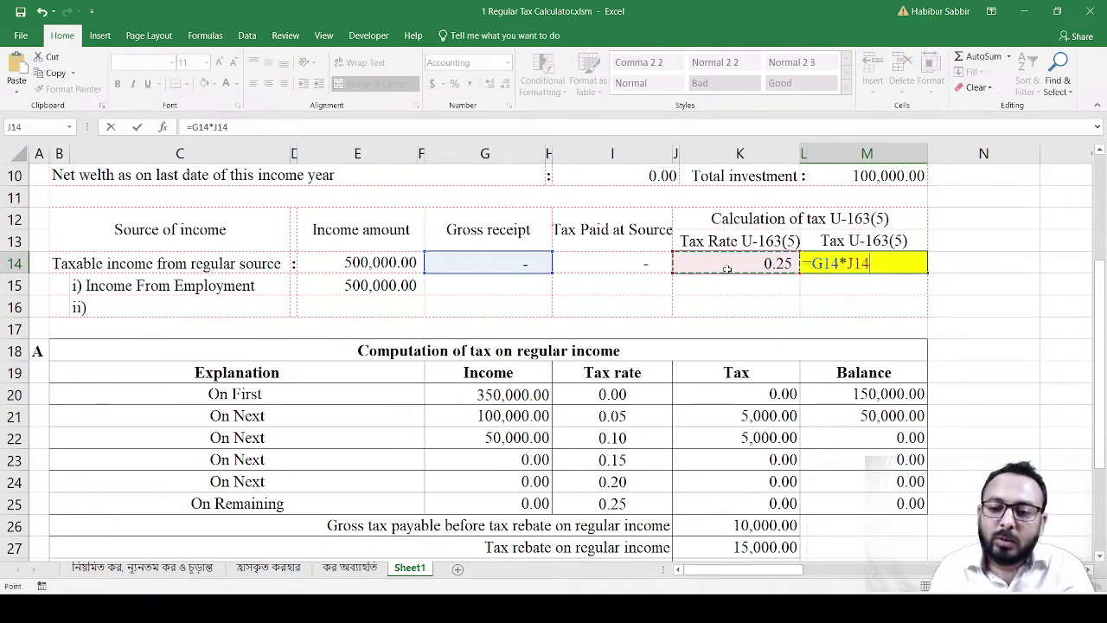
key("Return")
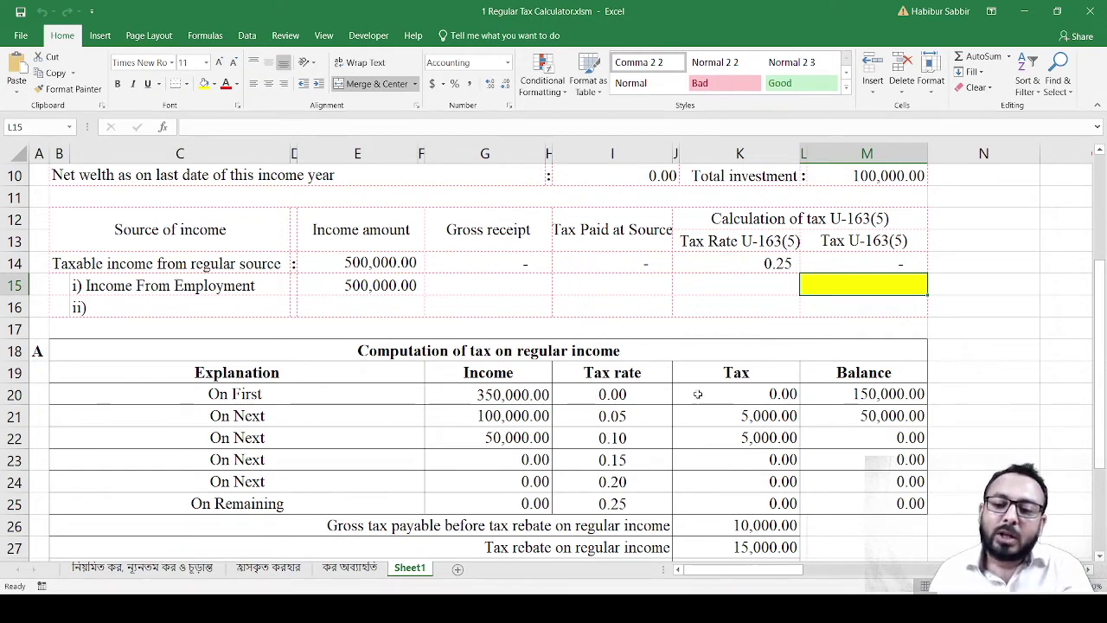
Overwrite the tax rebate on regular income with 5000
scroll(705, 356, "down", 3)
left_click(745, 346)
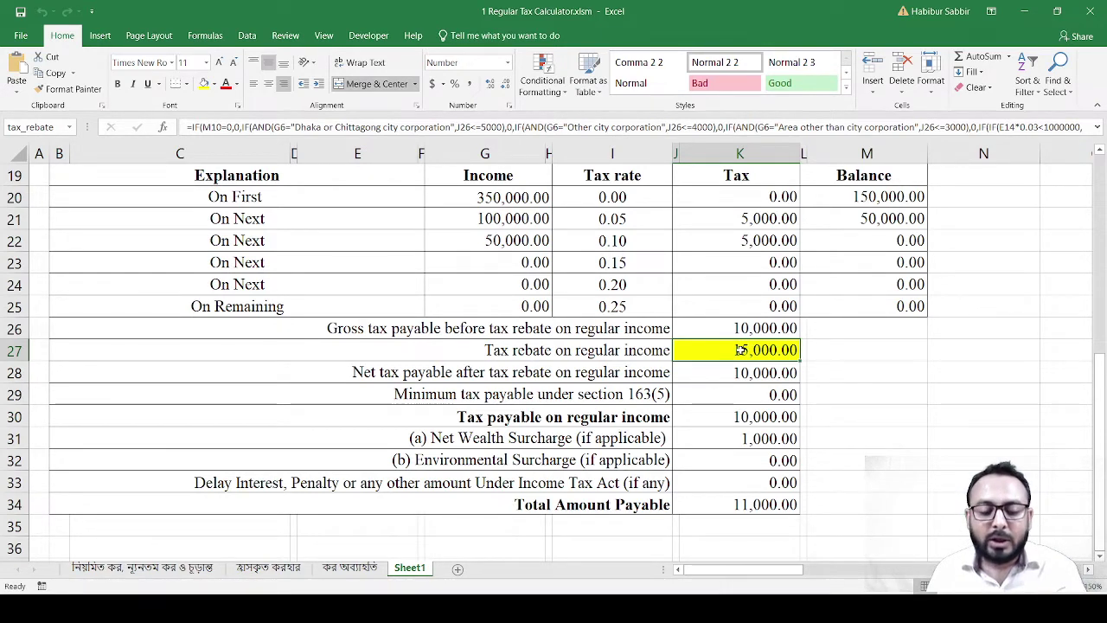
type("5000")
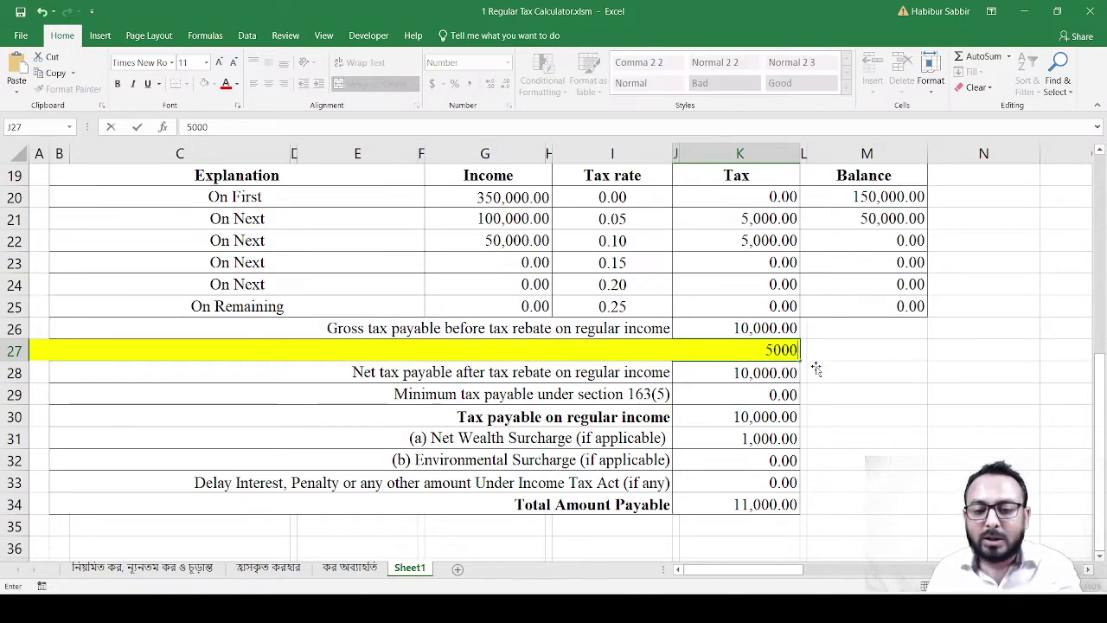
left_click(942, 372)
left_click(785, 354)
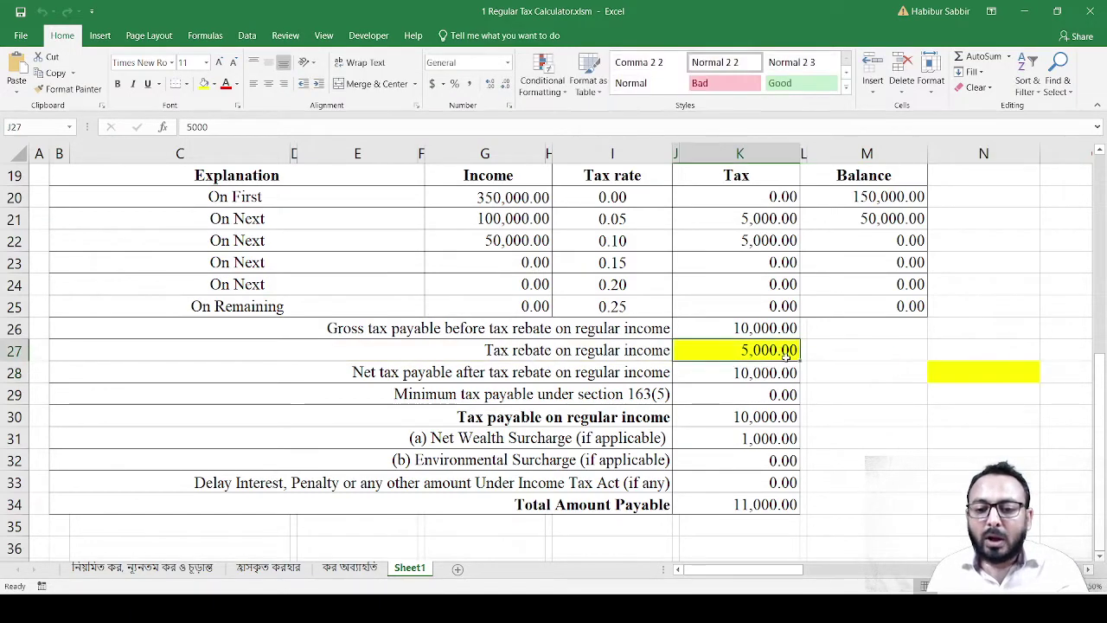
Overwrite the net tax payable after tax rebate on regular income with 5000
left_click(768, 372)
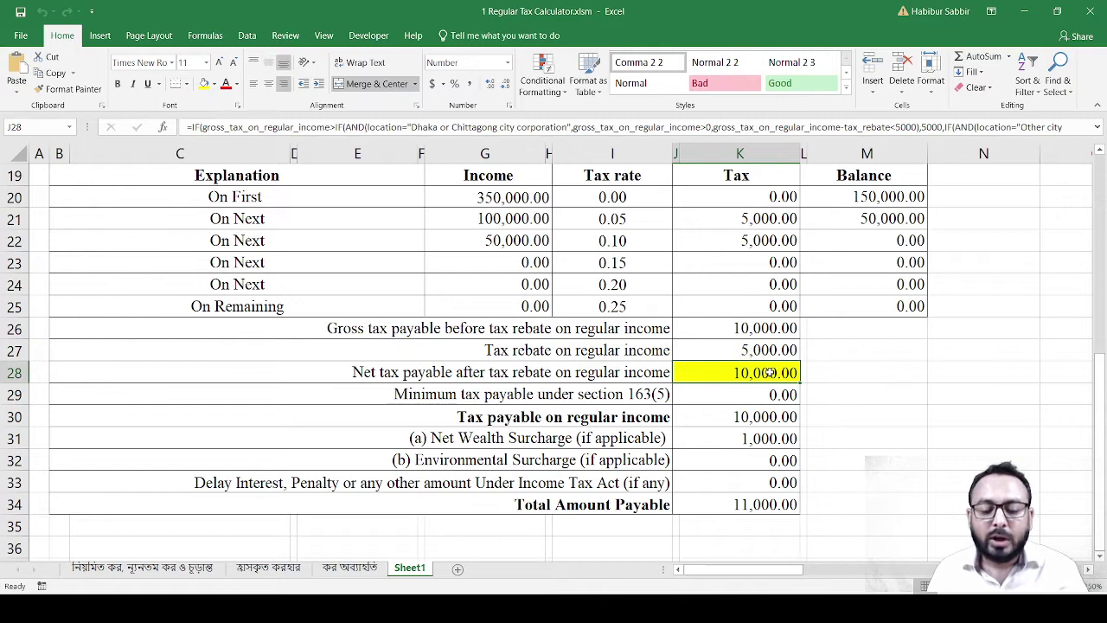
type("50000")
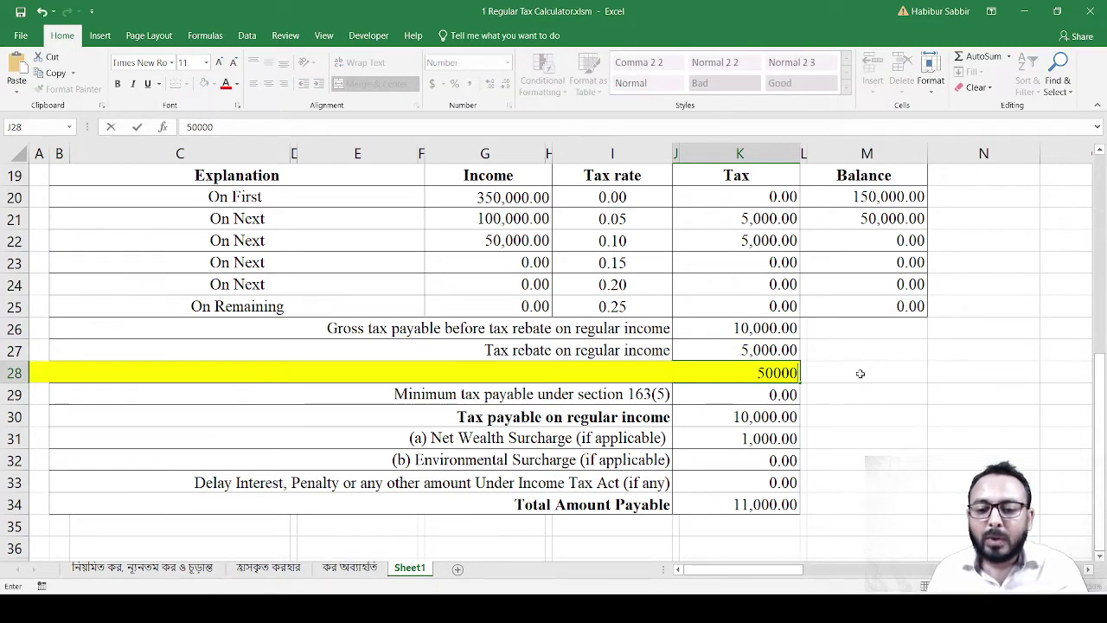
key("BackSpace")
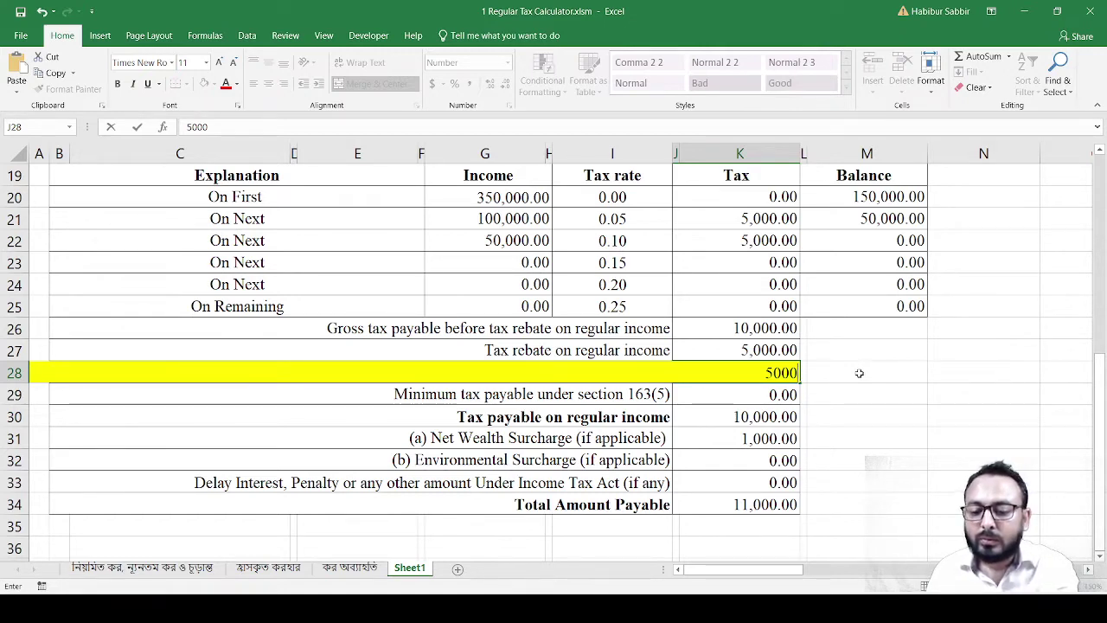
key("Return")
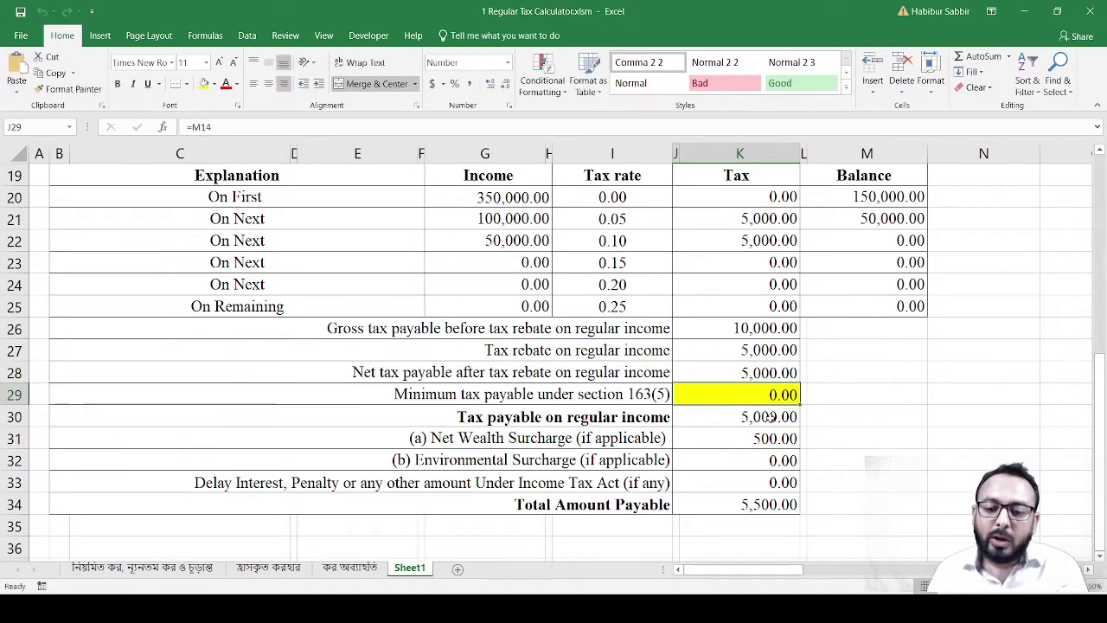
Review the tax payable on regular income, net wealth and environmental surcharges, delay interest and penalty, and total amount payable
left_click(770, 417)
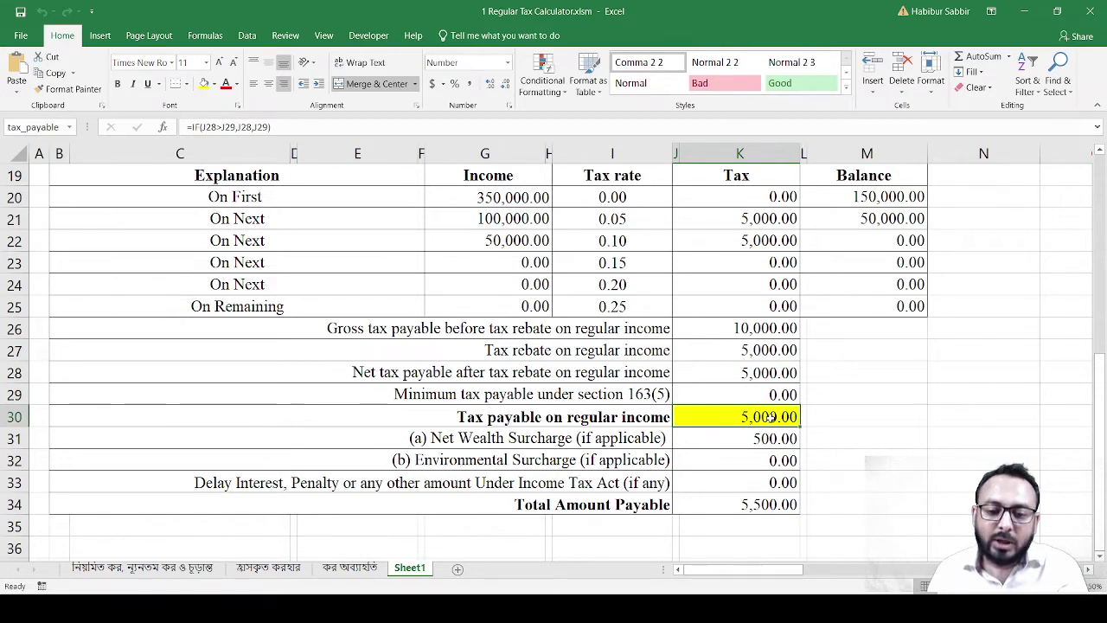
left_click(717, 440)
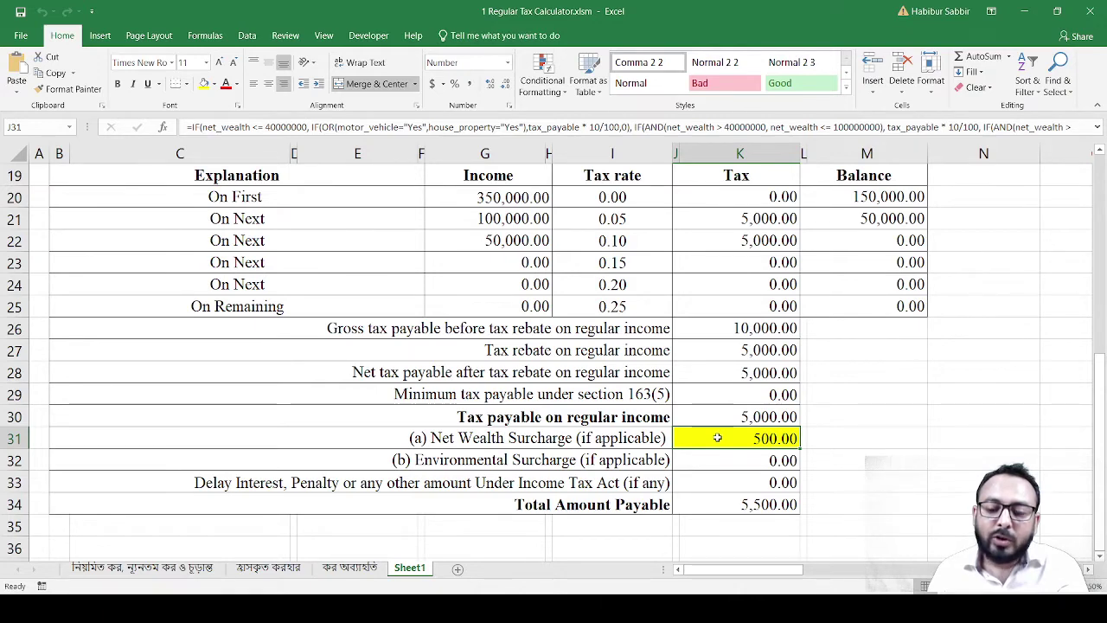
scroll(716, 438, "down", 1)
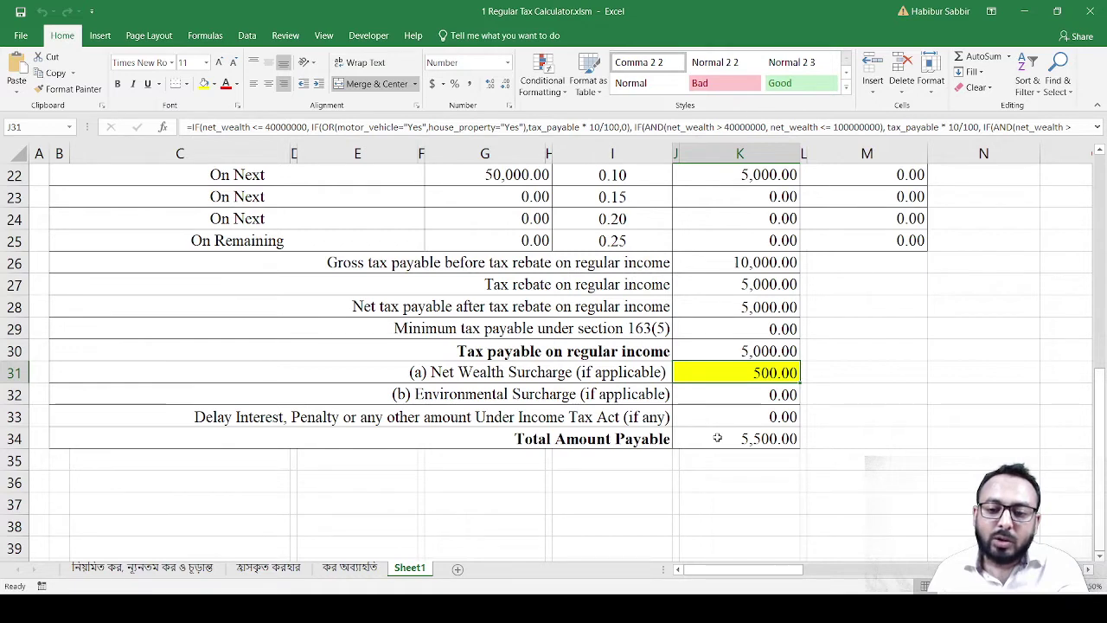
left_click(735, 349)
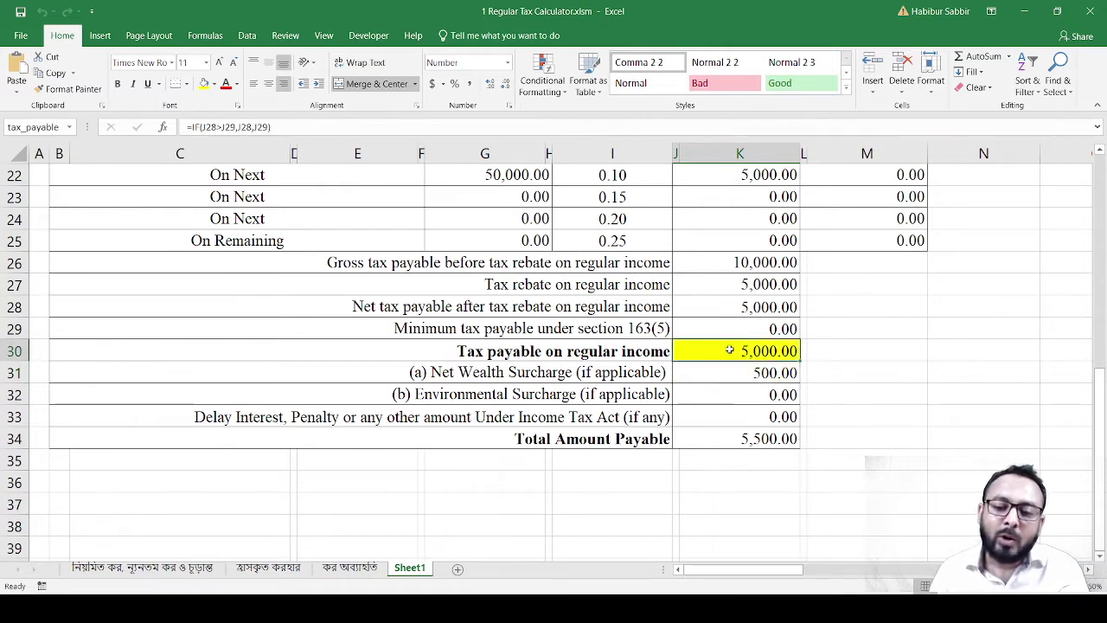
left_click_drag(577, 356, 714, 347)
key("F4")
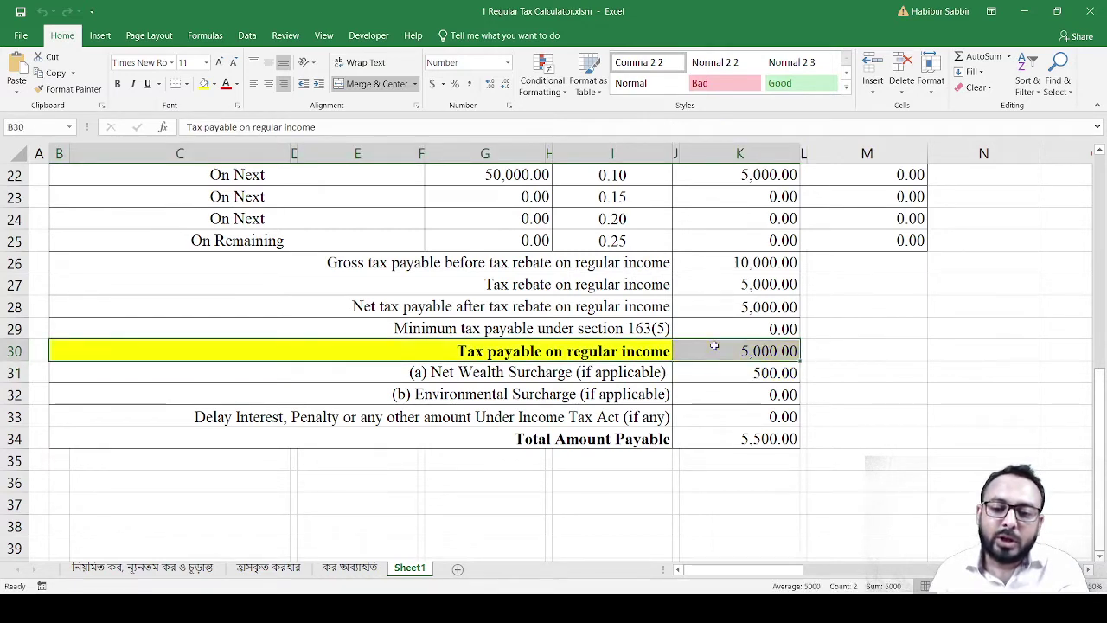
left_click(691, 399)
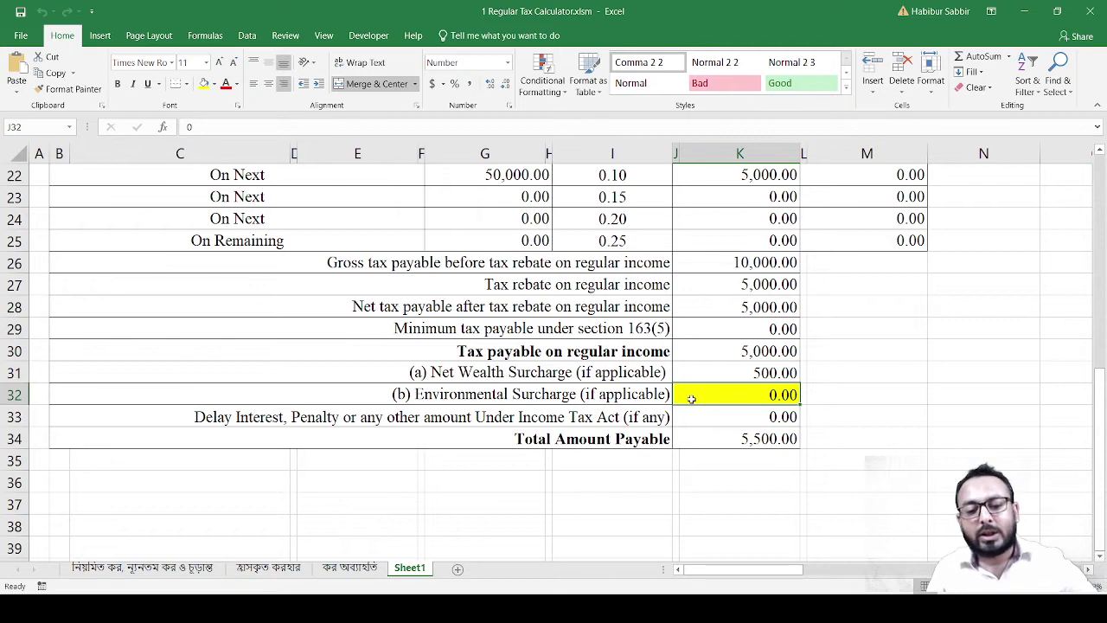
left_click(710, 418)
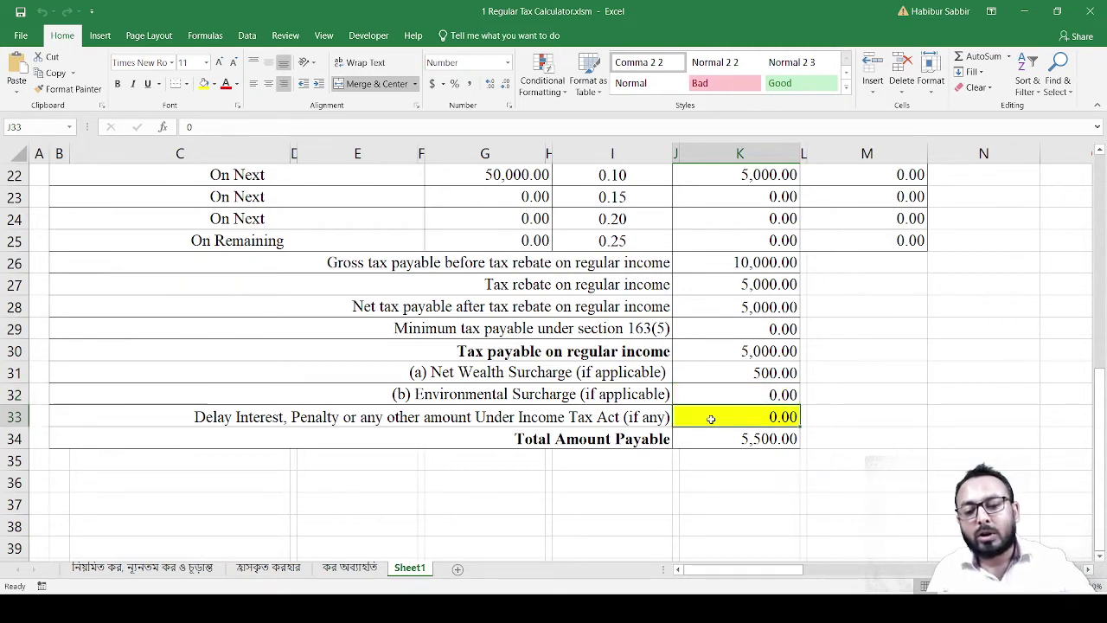
left_click(710, 432)
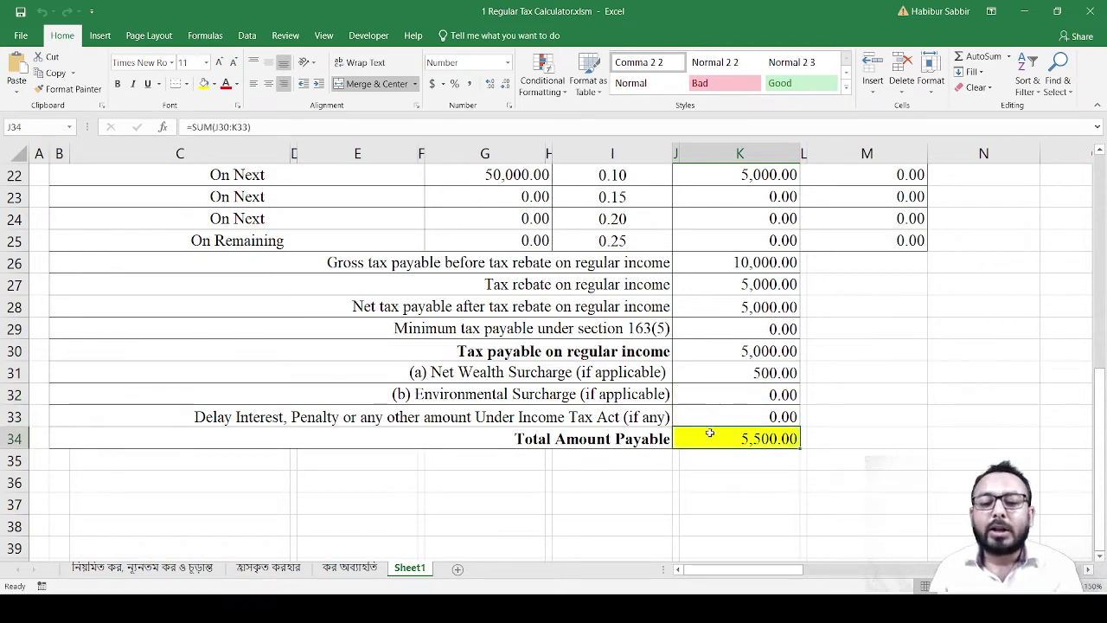